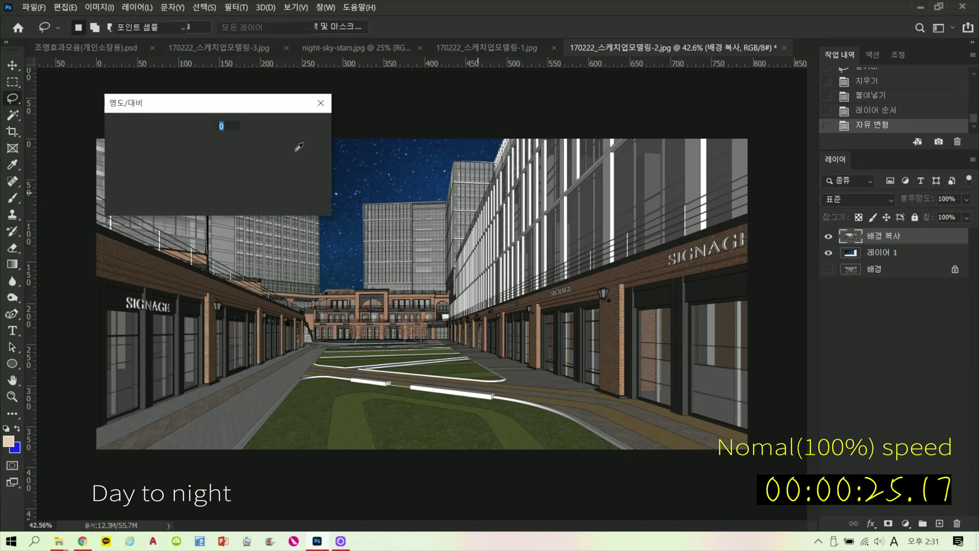
- Darken the street image layer with Brightness/Contrast, using brightness -24 and contrast -8
{"action": "left_click_drag", "start_coordinate": [177, 142], "coordinate": [167, 142]}
{"action": "key", "text": "Tab"}
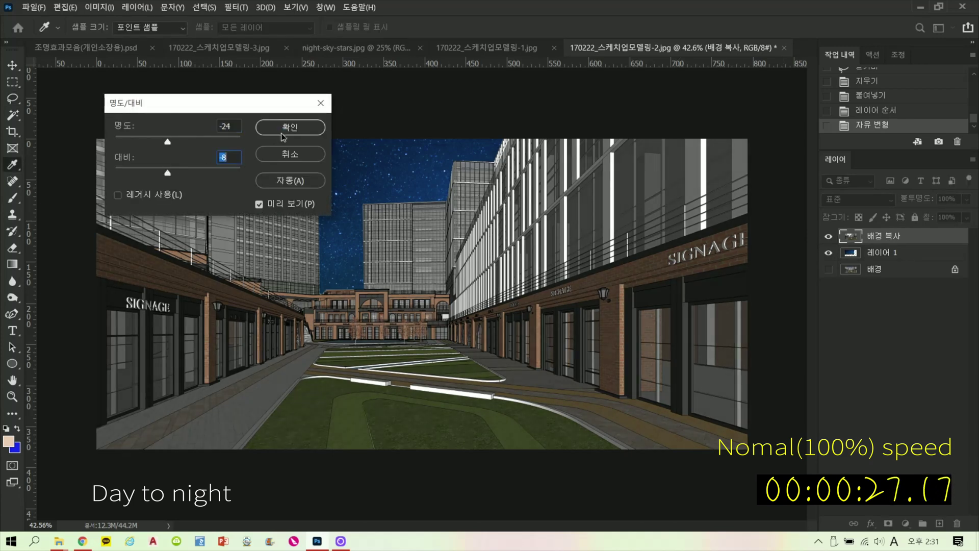
{"action": "key", "text": "Return"}
{"action": "key", "text": "l"}
- Mute the street image layer with Hue/Saturation, using saturation -12 and lightness -10
{"action": "key", "text": "ctrl+u"}
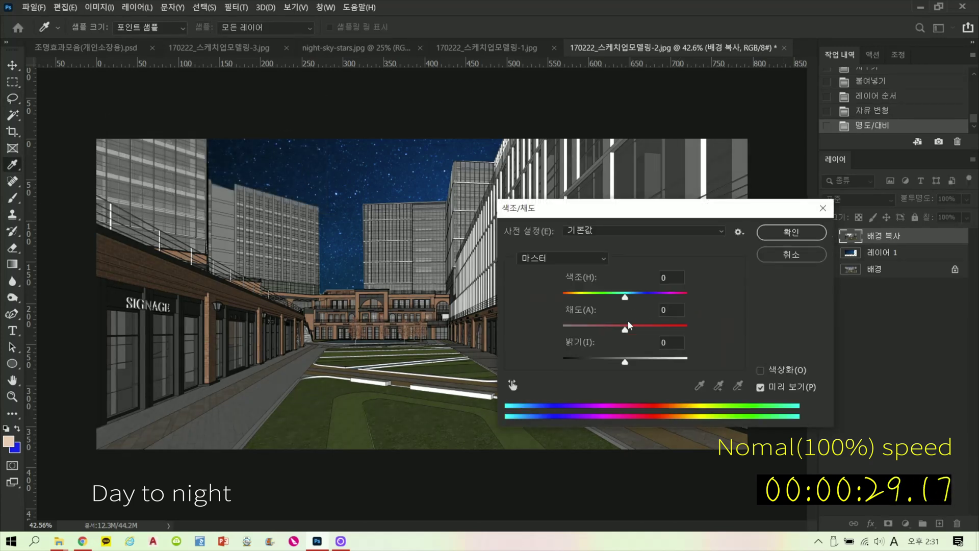
{"action": "key", "text": "Tab"}
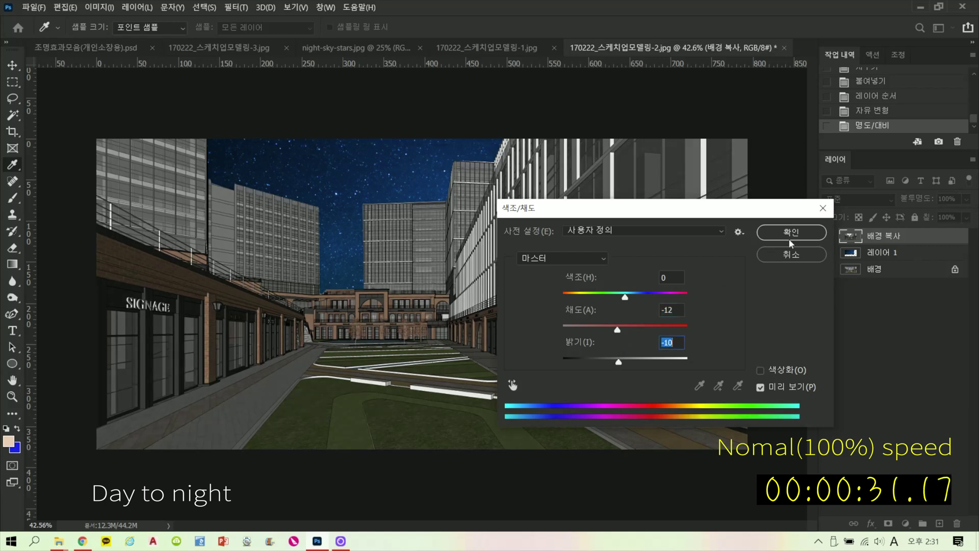
{"action": "key", "text": "Return"}
- Darken the street image layer's midtones with Levels, setting the midtone input to 0.9
{"action": "key", "text": "ctrl+l"}
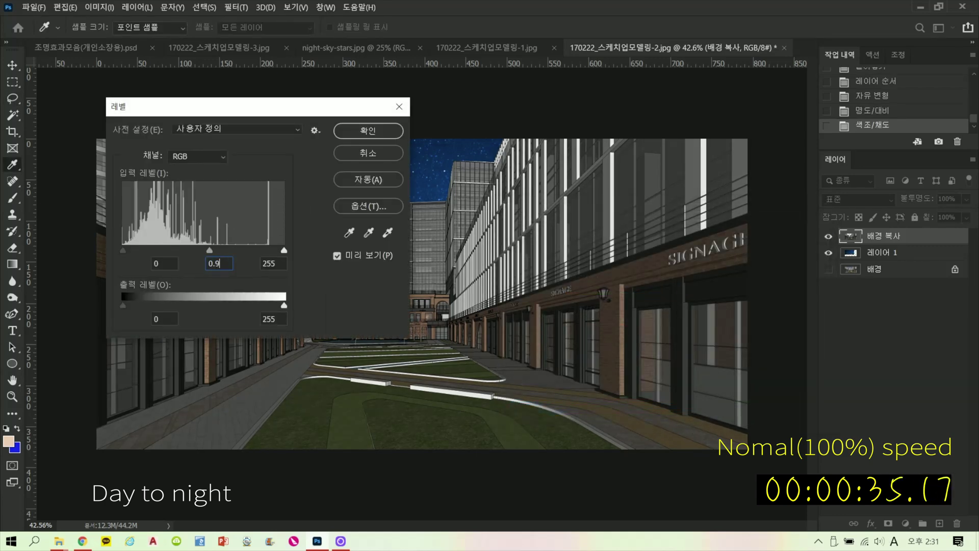
{"action": "type", "text": "0.9"}
{"action": "key", "text": "Return"}
- Darken the street layer further with Brightness/Contrast, setting brightness to -26
{"action": "key", "text": "alt+i"}
{"action": "key", "text": "j"}
{"action": "key", "text": "c"}
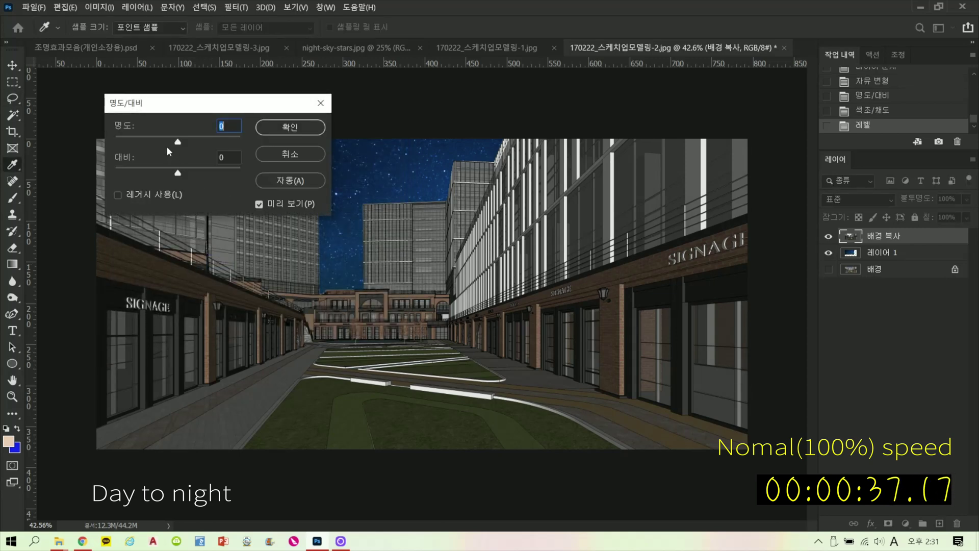
{"action": "left_click", "coordinate": [291, 126]}
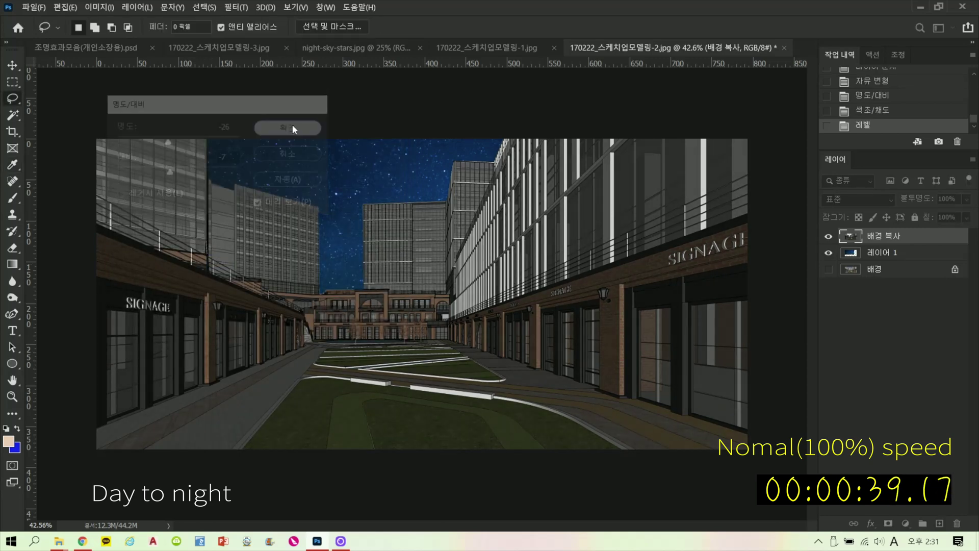
- Apply Hue/Saturation to the street layer with saturation -14 and a reduced lightness
{"action": "key", "text": "ctrl+u"}
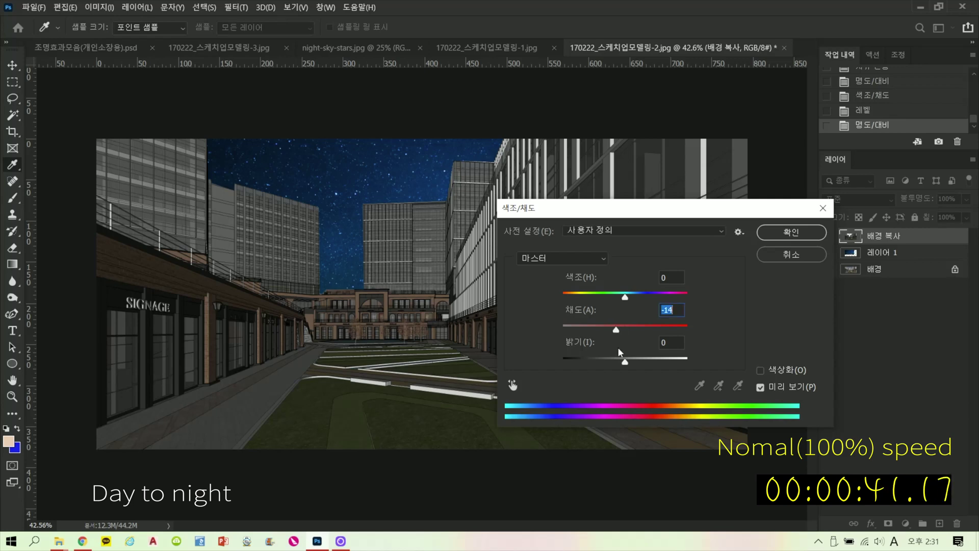
{"action": "left_click", "coordinate": [616, 360]}
{"action": "left_click", "coordinate": [775, 235]}
{"action": "key", "text": "l"}
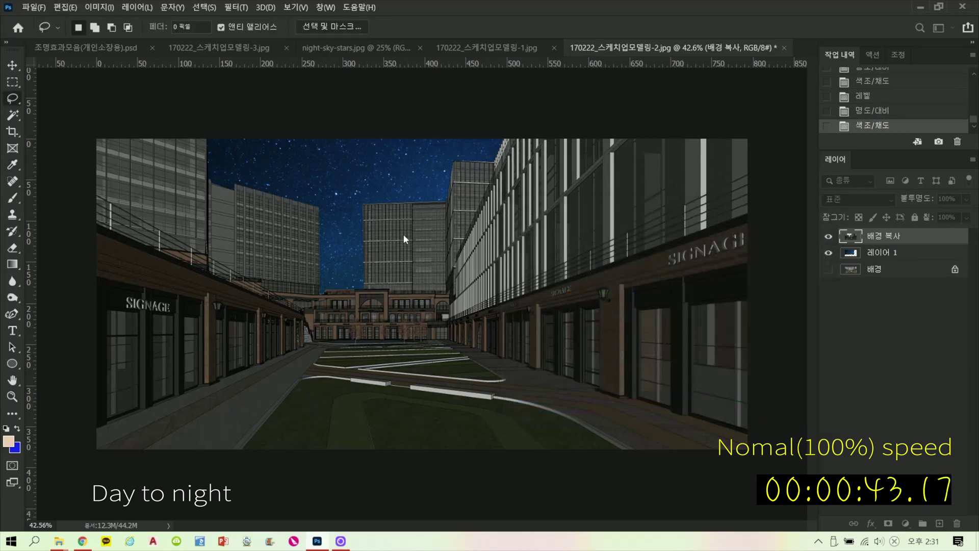
- Apply Levels to the street layer with the midtone input set to 0.8
{"action": "key", "text": "ctrl+l"}
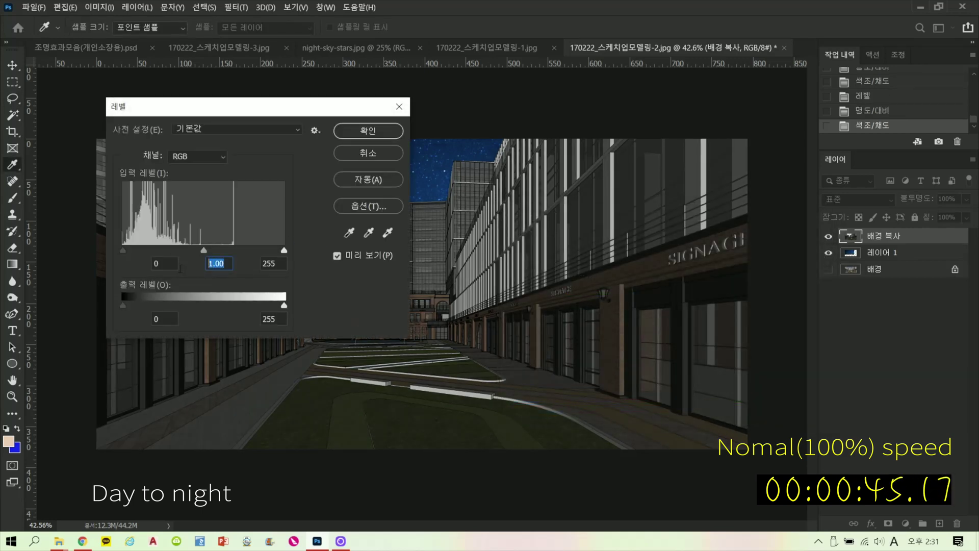
{"action": "type", "text": "0.8"}
{"action": "key", "text": "Return"}
- Lower the street layer's brightness once more with Brightness/Contrast
{"action": "key", "text": "alt+i"}
{"action": "key", "text": "j"}
{"action": "key", "text": "c"}
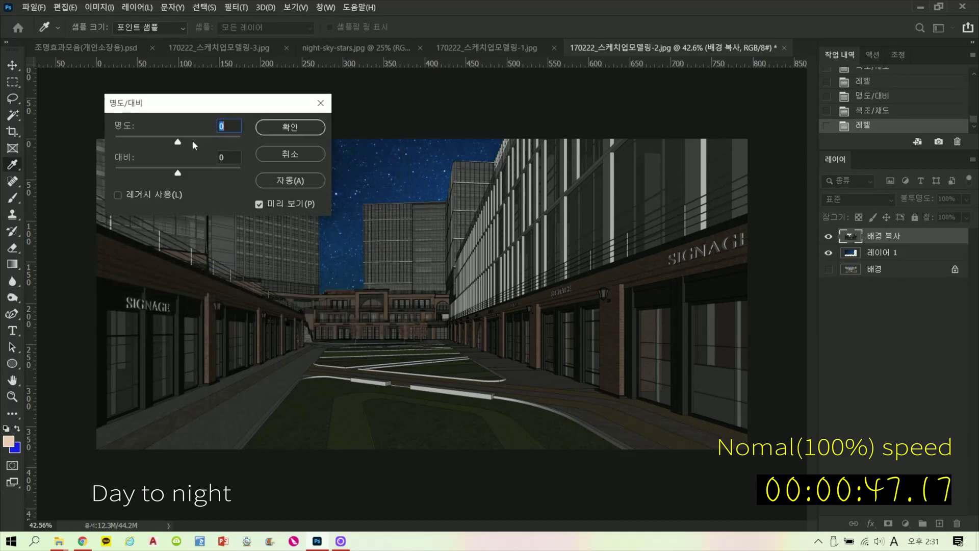
{"action": "left_click", "coordinate": [276, 131]}
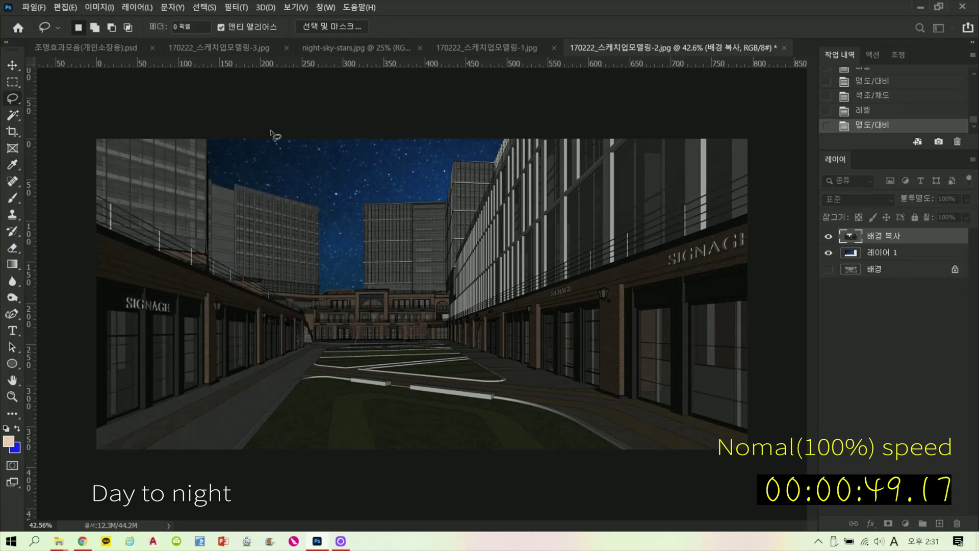
- Reduce the street layer's saturation to -7 with Hue/Saturation
{"action": "key", "text": "ctrl+u"}
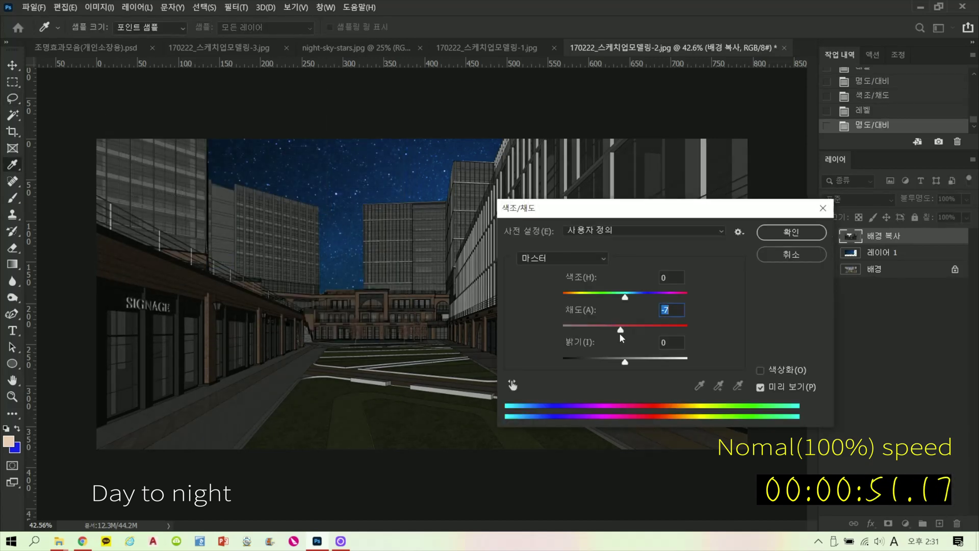
{"action": "left_click", "coordinate": [791, 232]}
{"action": "key", "text": "l"}
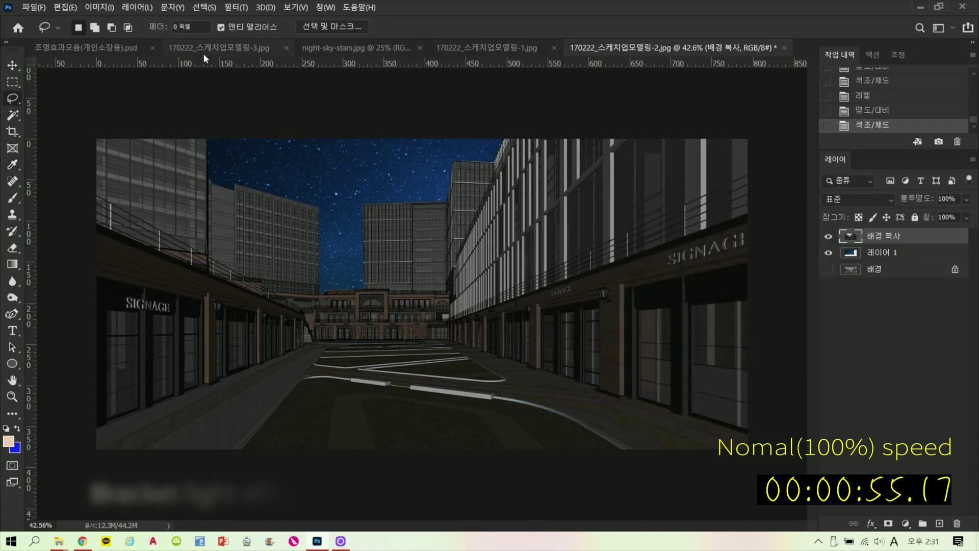
- Copy the larger warm beam from the 조명효과모음 file and paste it into 170222_스케치업모델링-2.jpg
{"action": "left_click", "coordinate": [99, 51]}
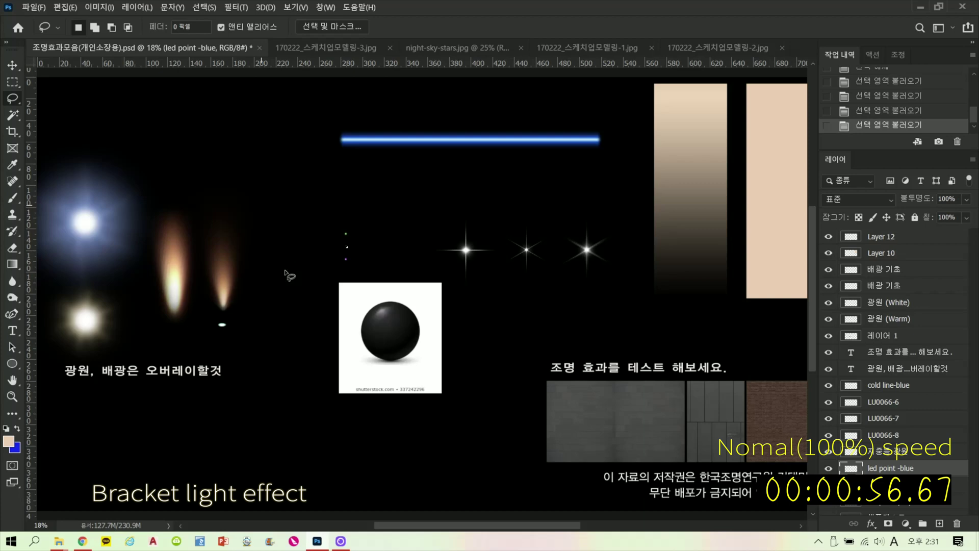
{"action": "right_click", "coordinate": [179, 269], "text": "ctrl"}
{"action": "left_click", "coordinate": [196, 273]}
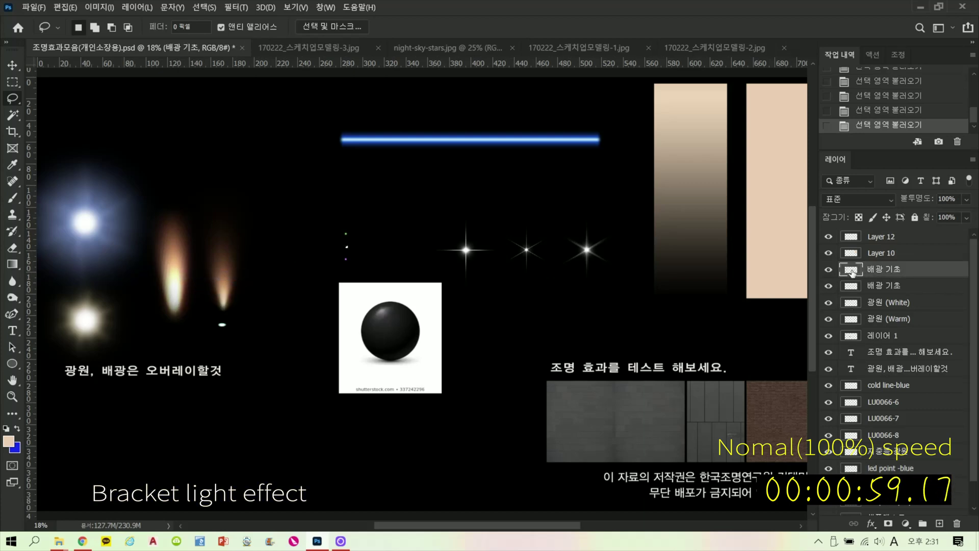
{"action": "key", "text": "ctrl+c"}
{"action": "left_click", "coordinate": [723, 50]}
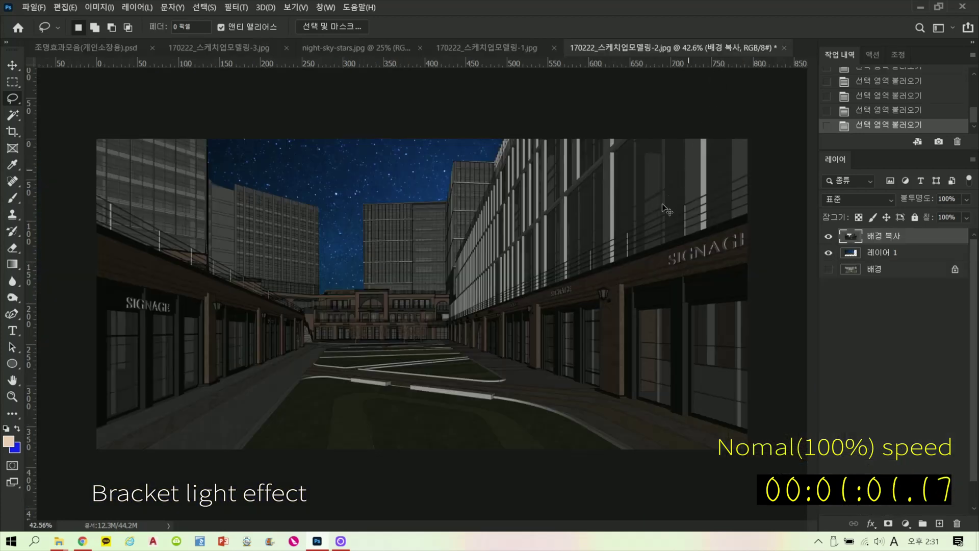
{"action": "key", "text": "ctrl+v"}
- Transform the pasted beam in perspective, narrowing its bright base and widening its faded upper end
{"action": "key", "text": "ctrl+t"}
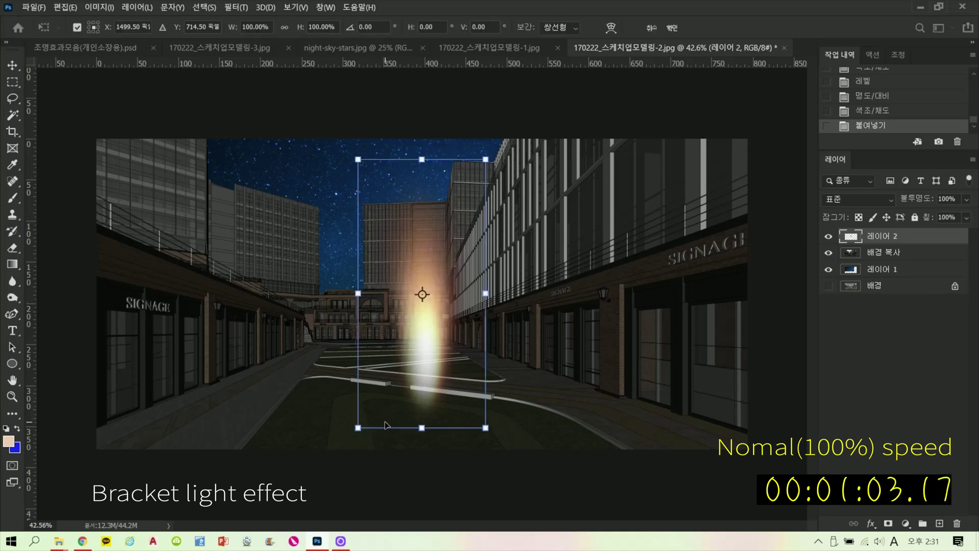
{"action": "left_click_drag", "start_coordinate": [394, 433], "coordinate": [434, 428]}
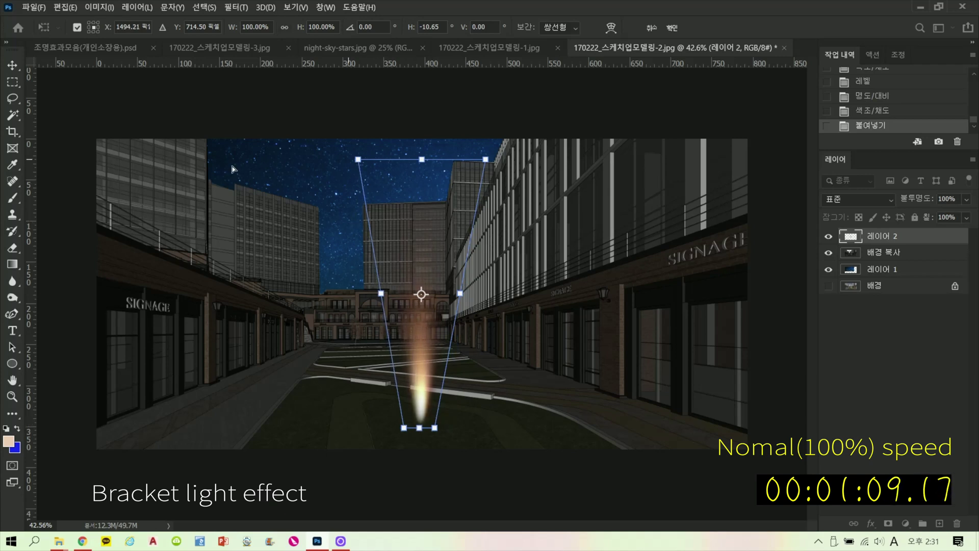
{"action": "left_click_drag", "start_coordinate": [458, 160], "coordinate": [201, 164]}
{"action": "left_click_drag", "start_coordinate": [488, 161], "coordinate": [573, 160]}
{"action": "key", "text": "Return"}
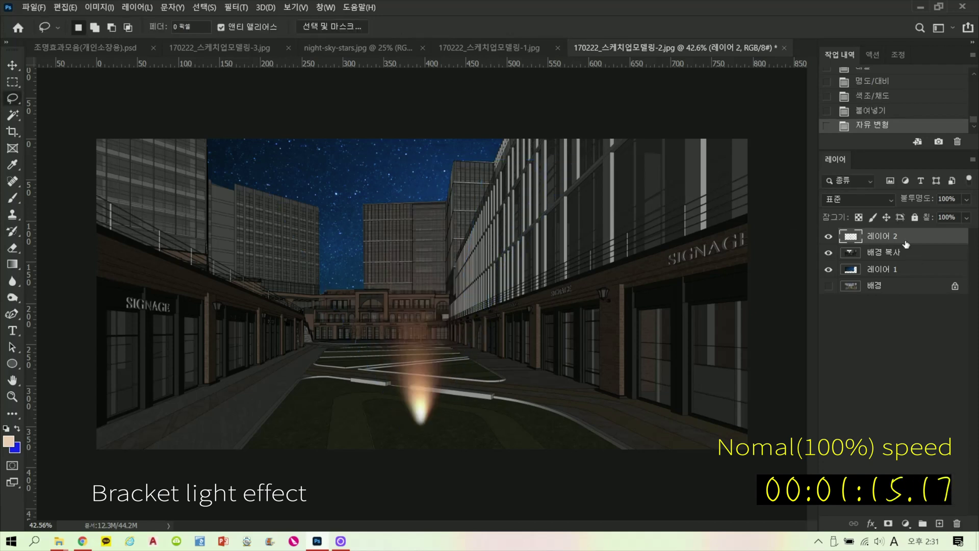
- Duplicate the beam layer and transform the copy into a short, wide glow at the beam's base
{"action": "left_click", "coordinate": [425, 376], "text": "ctrl"}
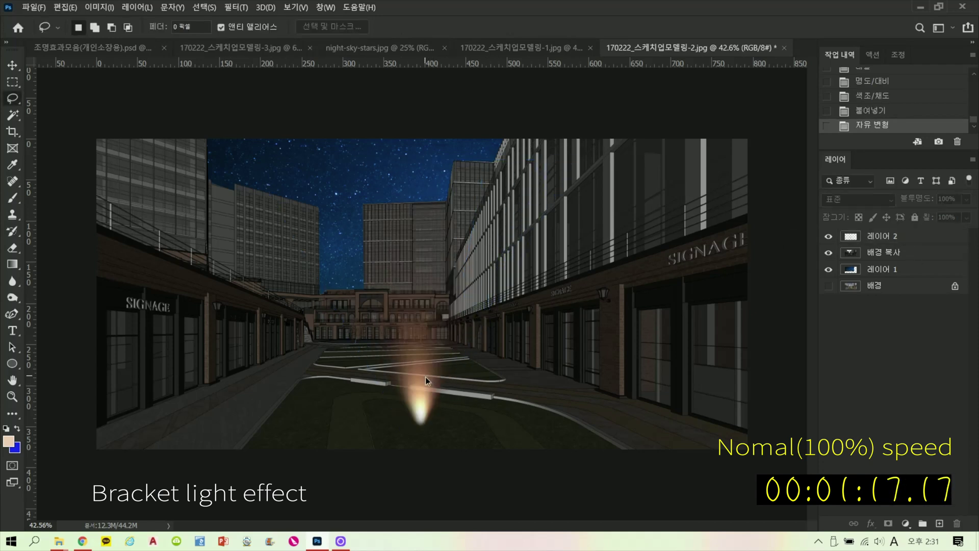
{"action": "left_click", "coordinate": [451, 353], "text": "ctrl"}
{"action": "left_click", "coordinate": [525, 212]}
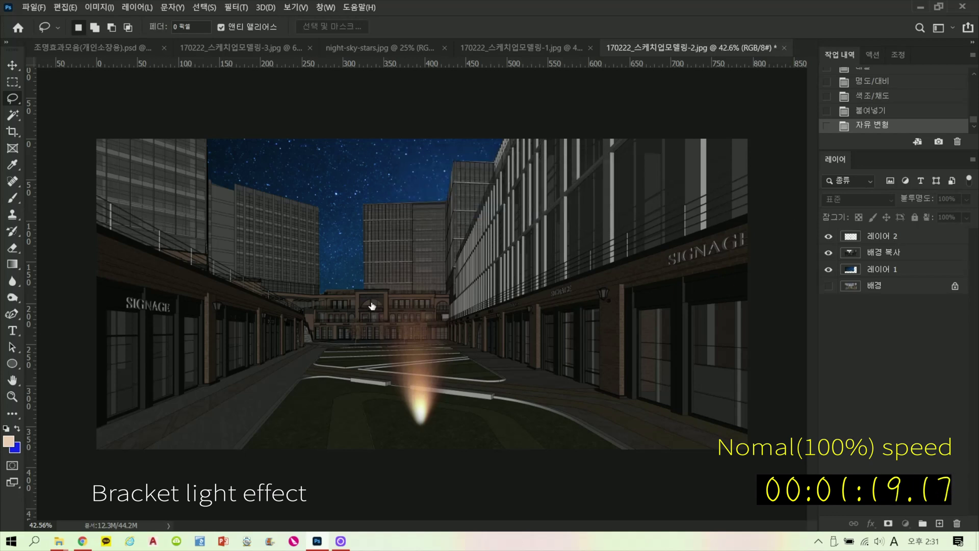
{"action": "left_click", "coordinate": [425, 381], "text": "ctrl"}
{"action": "left_click_drag", "start_coordinate": [425, 381], "coordinate": [434, 360]}
{"action": "key", "text": "ctrl+t"}
{"action": "left_click_drag", "start_coordinate": [409, 170], "coordinate": [417, 369]}
{"action": "key", "text": "Return"}
{"action": "key", "text": "l"}
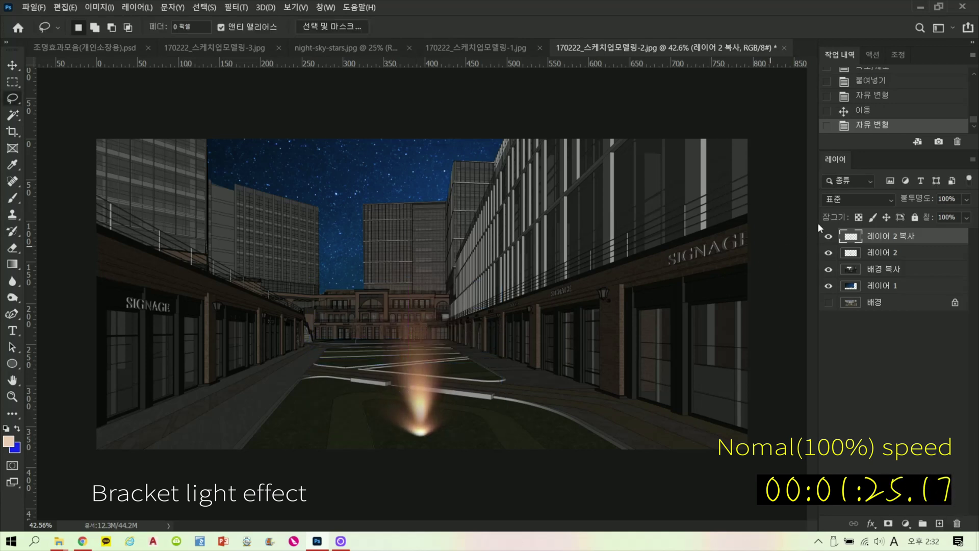
- Lower the fill of the duplicated glow layer to 36%, keeping the 표준 blend mode
{"action": "left_click", "coordinate": [840, 200]}
{"action": "left_click", "coordinate": [844, 199]}
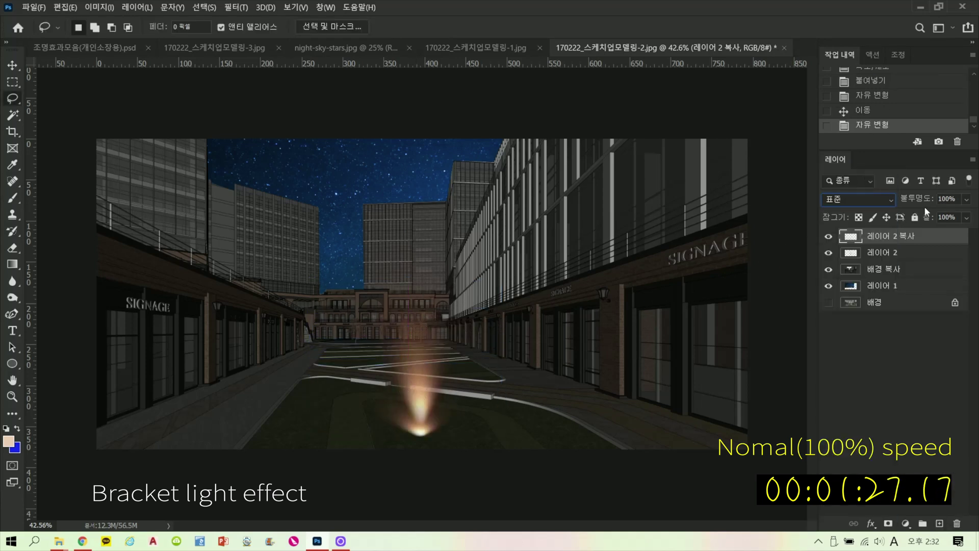
{"action": "left_click_drag", "start_coordinate": [937, 234], "coordinate": [937, 234]}
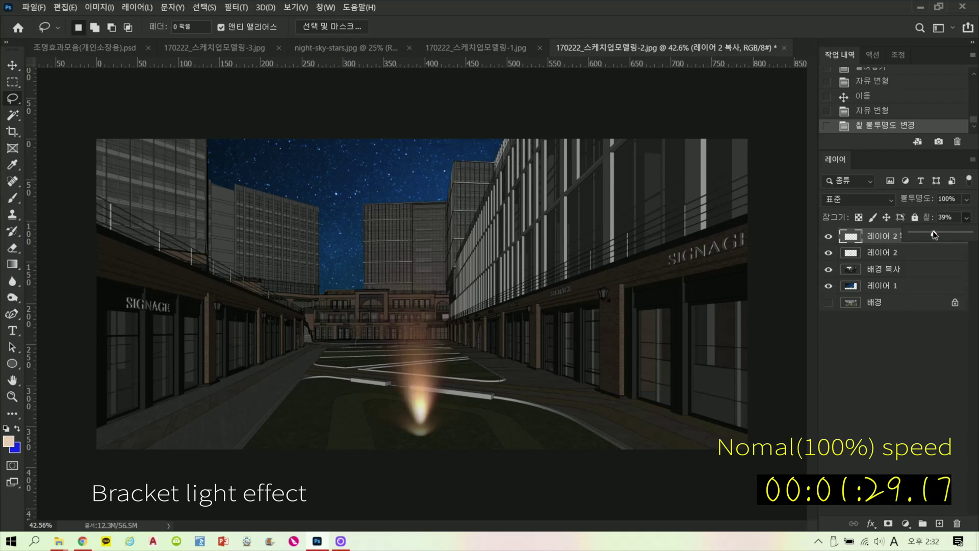
- Nudge the glow copy closer to the beam's base and merge it with the original beam layer
{"action": "scroll", "coordinate": [505, 459], "scroll_direction": "up", "scroll_amount": 2}
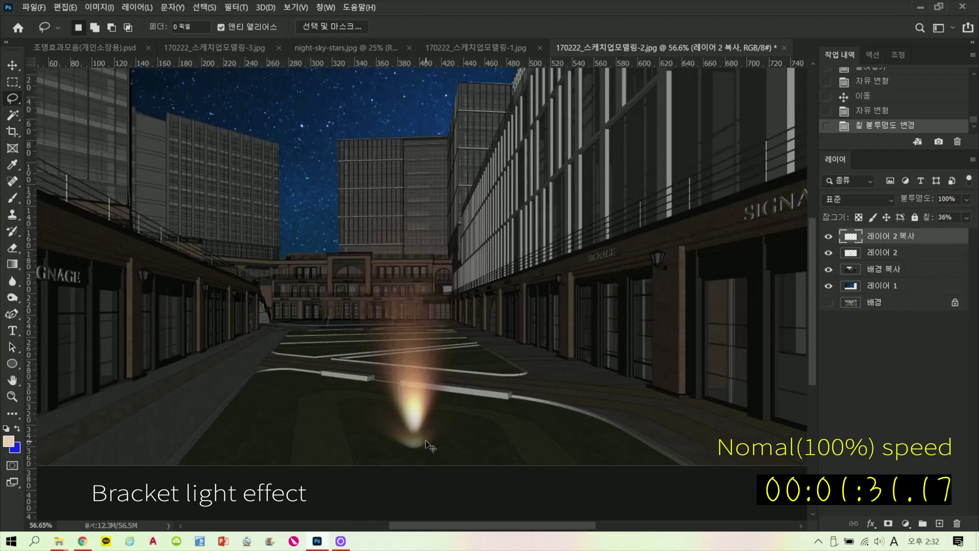
{"action": "mouse_move", "coordinate": [429, 447]}
{"action": "left_mouse_down"}
{"action": "mouse_move", "coordinate": [437, 407]}
{"action": "mouse_move", "coordinate": [431, 446]}
{"action": "left_mouse_up"}
{"action": "left_click", "coordinate": [909, 253], "text": "shift"}
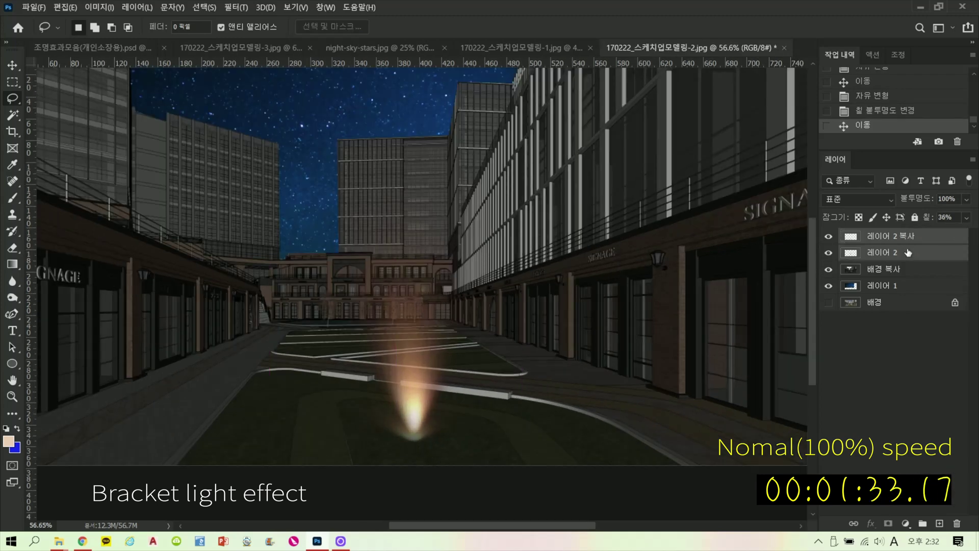
{"action": "key", "text": "ctrl+e"}
- Flip and shrink the merged beam to about 47%, skew it vertically -10.89°, and move it onto the nearest brick pillar on the right-hand building
{"action": "scroll", "coordinate": [519, 328], "scroll_direction": "down", "scroll_amount": 2}
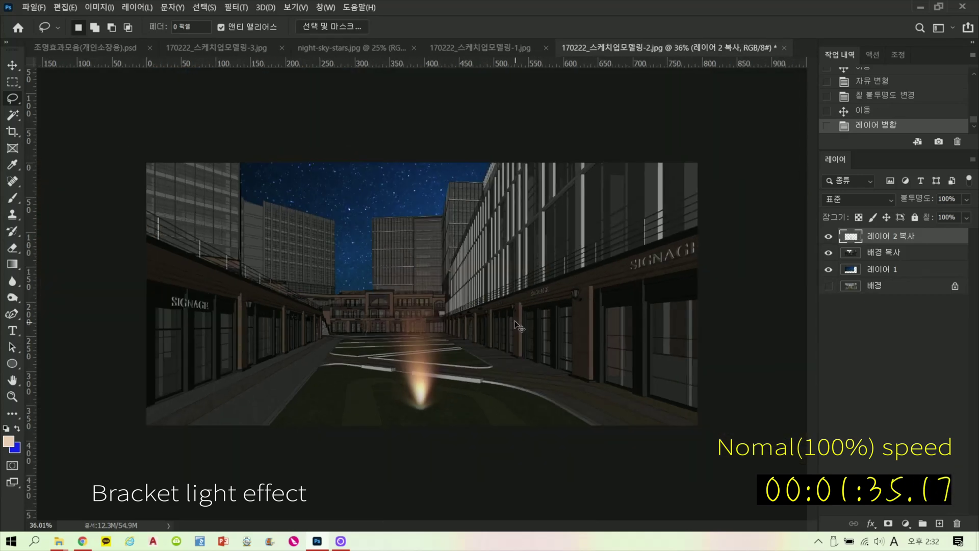
{"action": "key", "text": "ctrl+t"}
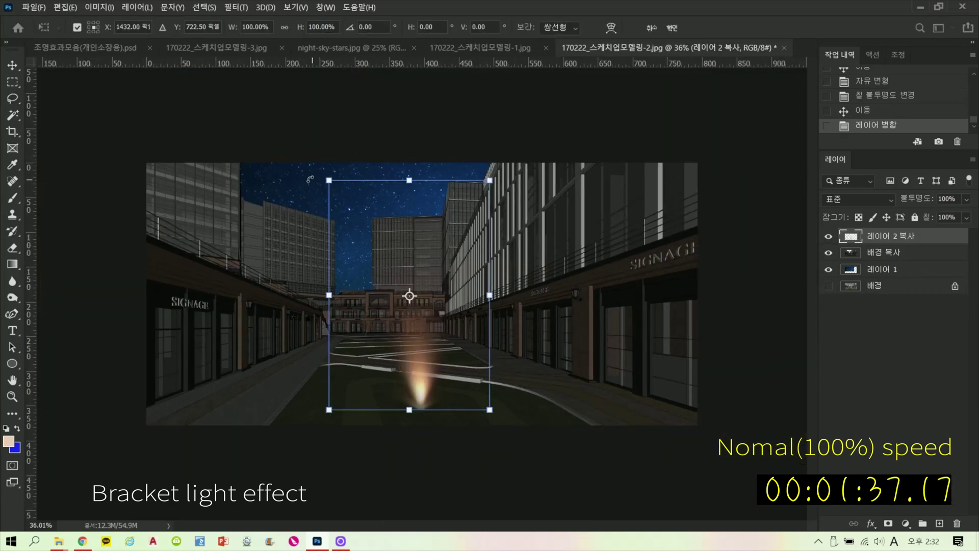
{"action": "left_click_drag", "start_coordinate": [329, 181], "coordinate": [453, 431]}
{"action": "left_click_drag", "start_coordinate": [459, 332], "coordinate": [589, 316]}
{"action": "left_click_drag", "start_coordinate": [623, 349], "coordinate": [621, 331]}
- Align the beam beneath the pillar's bracket lamp, narrow it to suit the pillar, and apply the transform
{"action": "scroll", "coordinate": [599, 355], "scroll_direction": "up", "scroll_amount": 2}
{"action": "scroll", "coordinate": [599, 355], "scroll_direction": "up", "scroll_amount": 2}
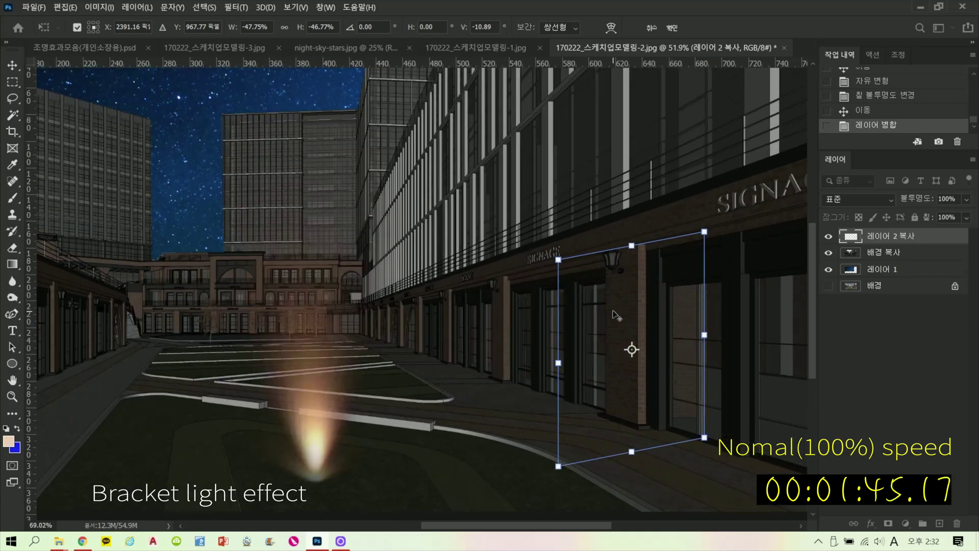
{"action": "left_click_drag", "start_coordinate": [612, 290], "coordinate": [611, 308]}
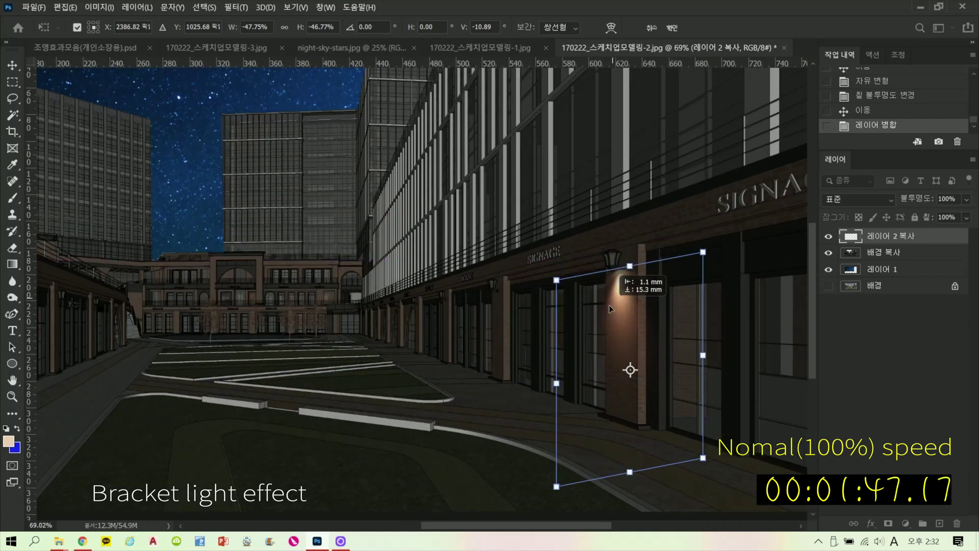
{"action": "mouse_move", "coordinate": [700, 354]}
{"action": "left_mouse_down"}
{"action": "mouse_move", "coordinate": [668, 357]}
{"action": "mouse_move", "coordinate": [678, 366]}
{"action": "mouse_move", "coordinate": [662, 353]}
{"action": "left_mouse_up"}
{"action": "key", "text": "Return"}
{"action": "key", "text": "l"}
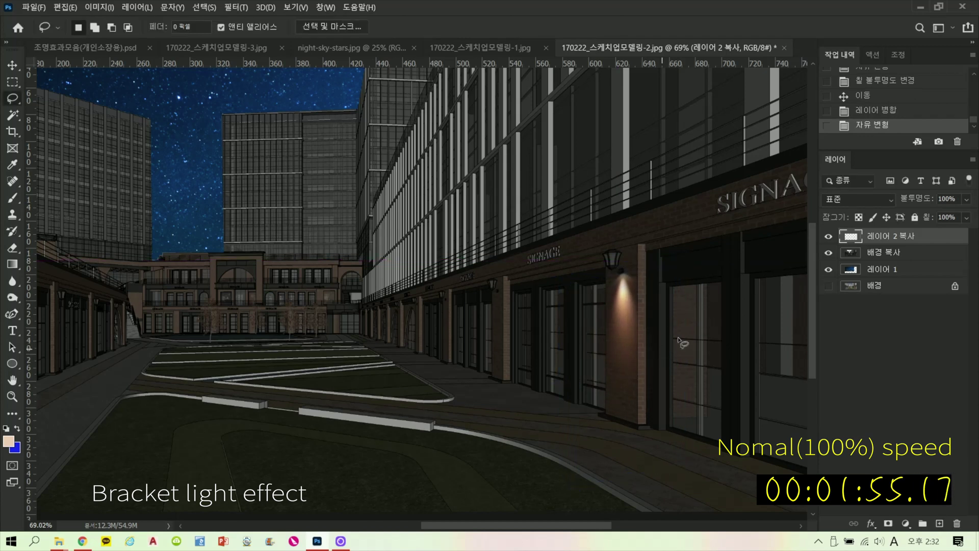
- Lasso the finished beam and place a duplicate beneath the bracket lamp on the next pillar
{"action": "mouse_move", "coordinate": [638, 452]}
{"action": "left_mouse_down"}
{"action": "mouse_move", "coordinate": [510, 403]}
{"action": "mouse_move", "coordinate": [635, 449]}
{"action": "left_mouse_up"}
{"action": "mouse_move", "coordinate": [601, 333]}
{"action": "left_mouse_down"}
{"action": "mouse_move", "coordinate": [518, 317]}
{"action": "mouse_move", "coordinate": [501, 342]}
{"action": "left_mouse_up"}
{"action": "key", "text": "ctrl+alt+t"}
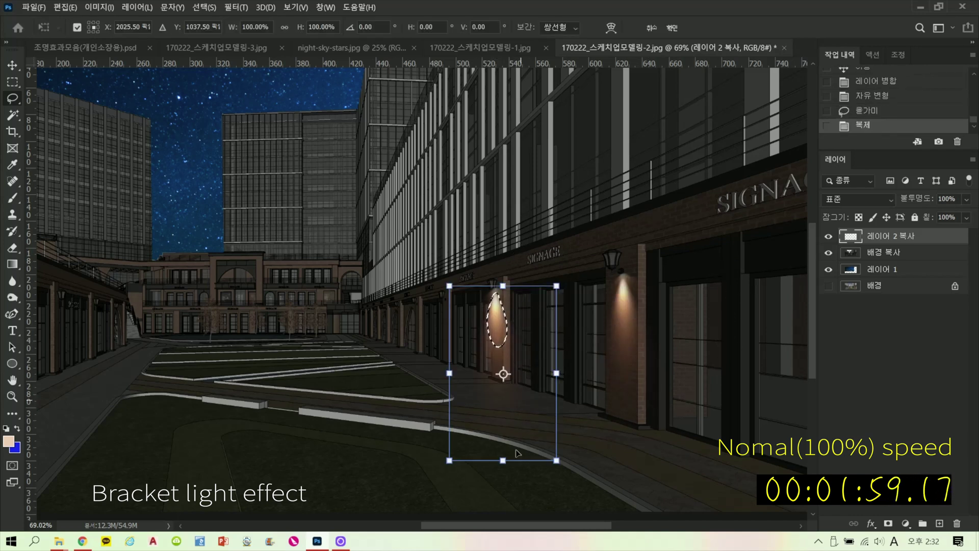
{"action": "left_click_drag", "start_coordinate": [552, 455], "coordinate": [522, 315]}
{"action": "key", "text": "Return"}
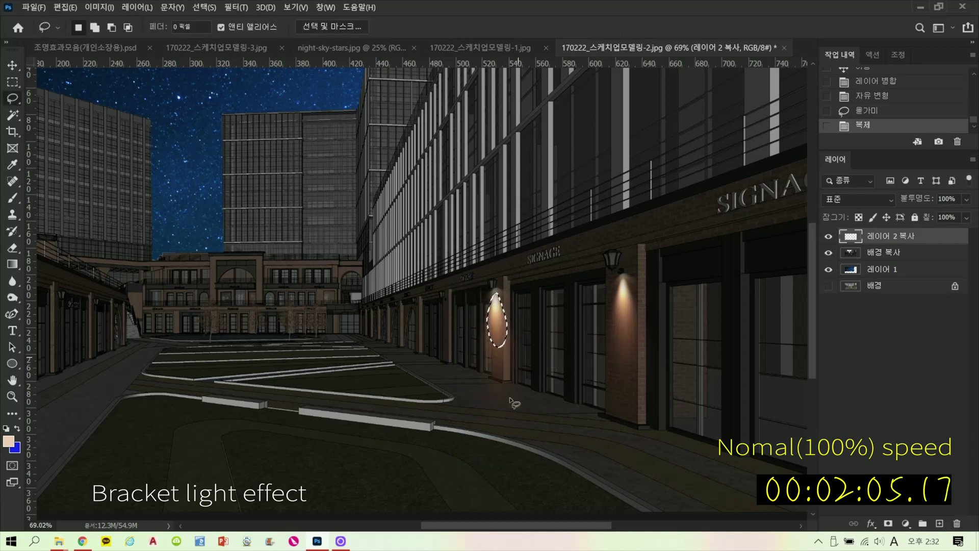
- Scale down the duplicated beam to fit the second, more distant pillar
{"action": "key", "text": "ctrl+t"}
{"action": "left_click_drag", "start_coordinate": [557, 462], "coordinate": [528, 415]}
{"action": "mouse_move", "coordinate": [523, 353]}
{"action": "left_mouse_down"}
{"action": "mouse_move", "coordinate": [511, 350]}
{"action": "mouse_move", "coordinate": [506, 322]}
{"action": "mouse_move", "coordinate": [451, 323]}
{"action": "left_mouse_up"}
{"action": "key", "text": "Return"}
- Place a duplicate beam, scaled to about 46%, beneath the third pillar's lamp, narrow it slightly, and apply the transform
{"action": "key", "text": "l"}
{"action": "key", "text": "ctrl+alt+t"}
{"action": "left_click_drag", "start_coordinate": [486, 424], "coordinate": [450, 355]}
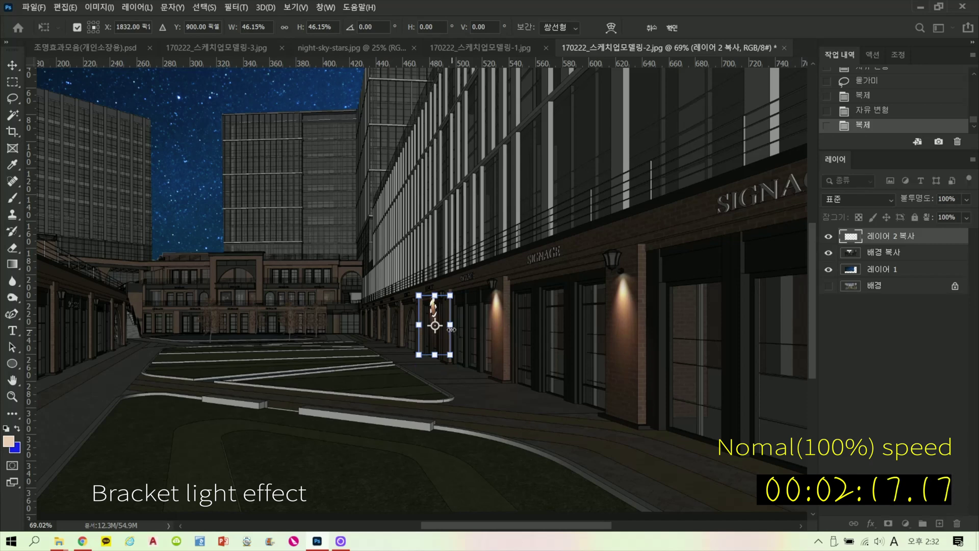
{"action": "left_click_drag", "start_coordinate": [441, 318], "coordinate": [437, 317]}
{"action": "scroll", "coordinate": [437, 317], "scroll_direction": "up", "scroll_amount": 5}
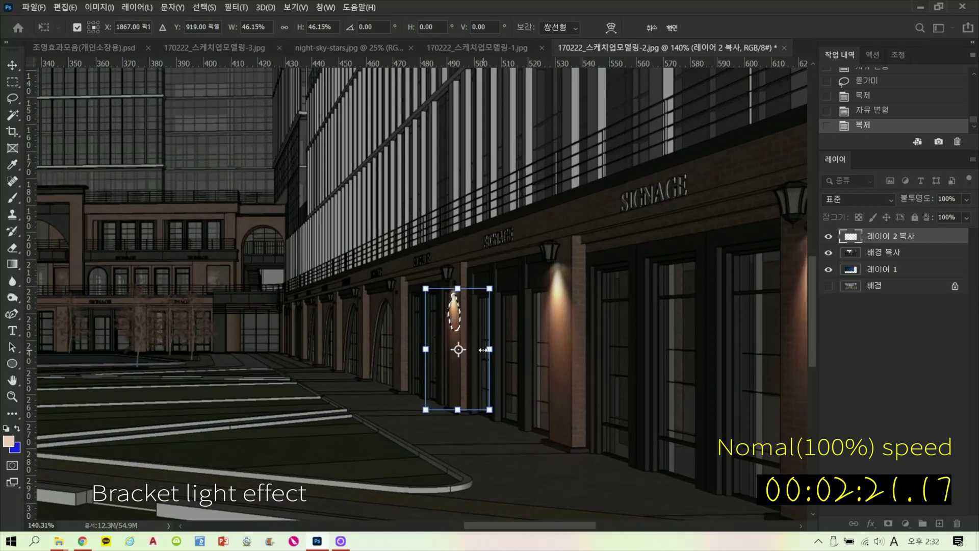
{"action": "left_click_drag", "start_coordinate": [487, 349], "coordinate": [483, 350]}
{"action": "key", "text": "Return"}
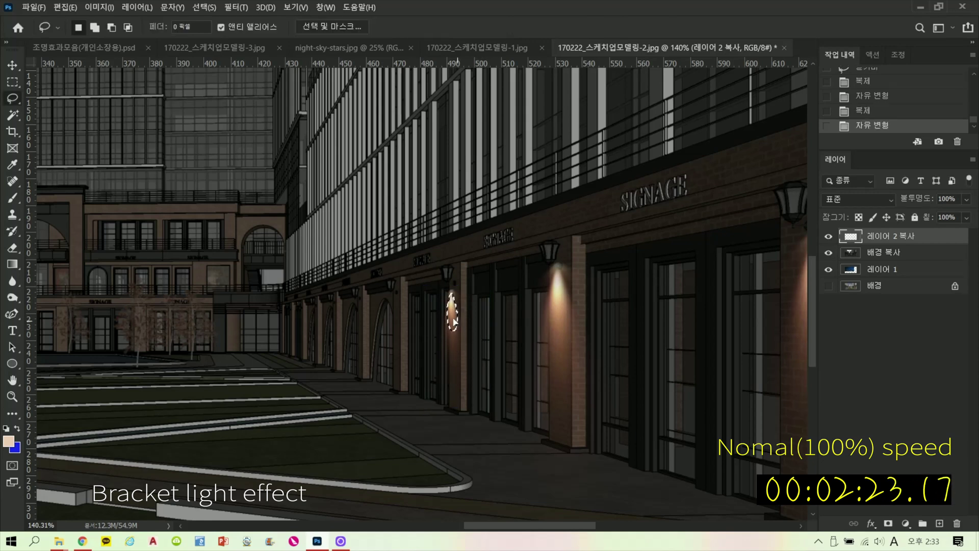
- Duplicate the beam onto the next pillars down the right-hand building, shrinking the copy to suit their distance
{"action": "left_click_drag", "start_coordinate": [455, 318], "coordinate": [401, 321]}
{"action": "key", "text": "ctrl+t"}
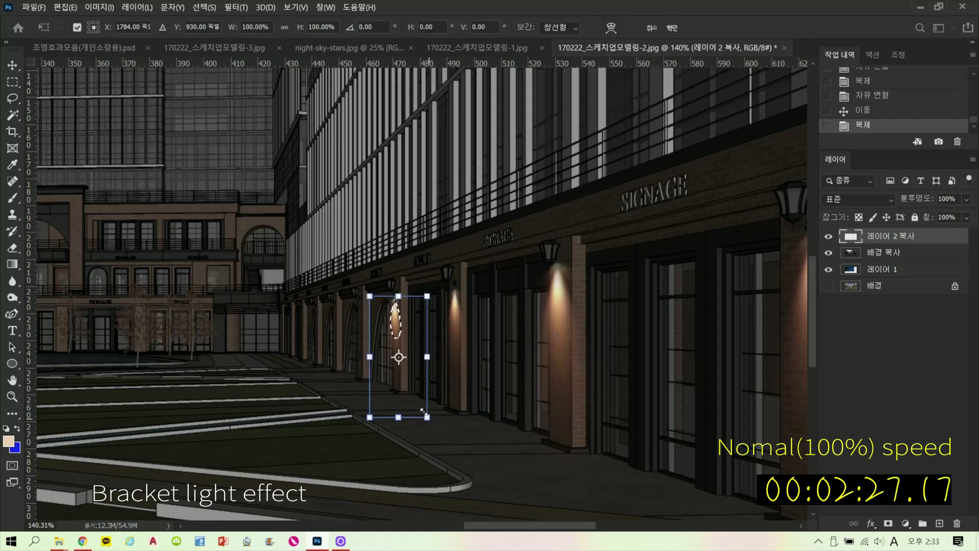
{"action": "left_click_drag", "start_coordinate": [422, 411], "coordinate": [417, 397]}
{"action": "mouse_move", "coordinate": [417, 346]}
{"action": "left_mouse_down"}
{"action": "mouse_move", "coordinate": [397, 325]}
{"action": "mouse_move", "coordinate": [363, 322]}
{"action": "mouse_move", "coordinate": [334, 327]}
{"action": "mouse_move", "coordinate": [345, 355]}
{"action": "left_mouse_up"}
{"action": "key", "text": "Return"}
- Scale the next copy to 66.67% width and 83.80% height, duplicate it onto the farthest right-hand pillars, and deselect
{"action": "key", "text": "ctrl+t"}
{"action": "left_click_drag", "start_coordinate": [344, 405], "coordinate": [342, 392]}
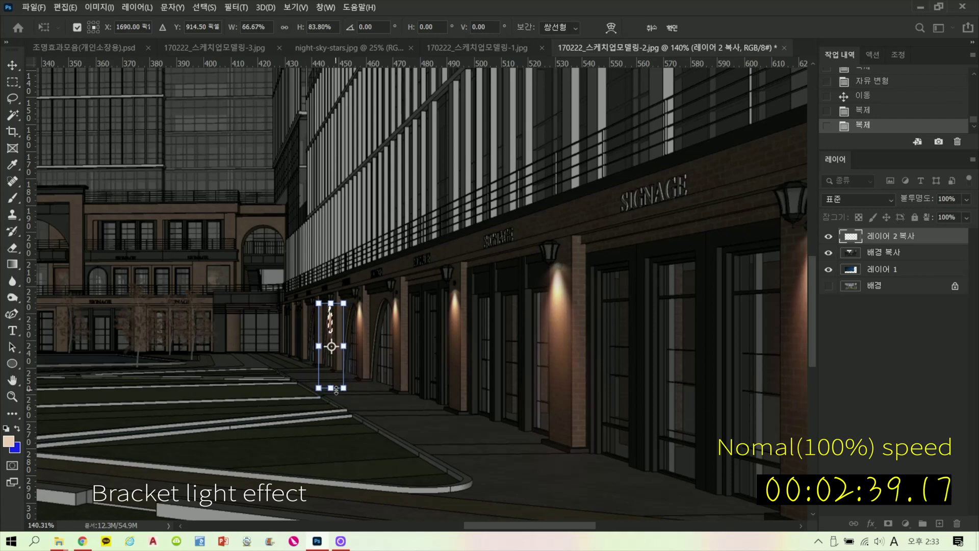
{"action": "key", "text": "Return"}
{"action": "key", "text": "l"}
{"action": "left_click_drag", "start_coordinate": [330, 326], "coordinate": [303, 327]}
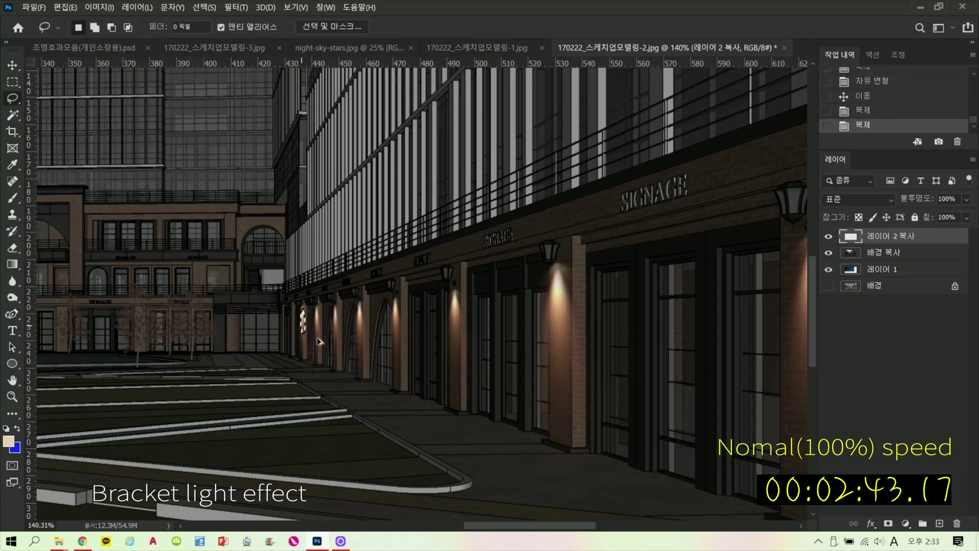
{"action": "key", "text": "ctrl+d"}
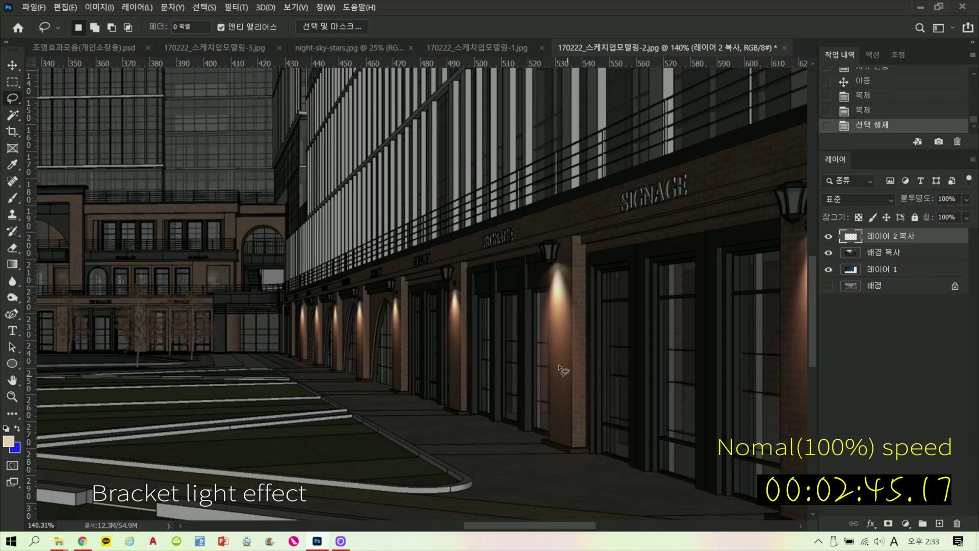
- Lasso the second right-hand pillar's beam and place a duplicate in front of the building at the street's far end
{"action": "scroll", "coordinate": [558, 364], "scroll_direction": "down", "scroll_amount": 2}
{"action": "left_click_drag", "start_coordinate": [609, 411], "coordinate": [566, 444]}
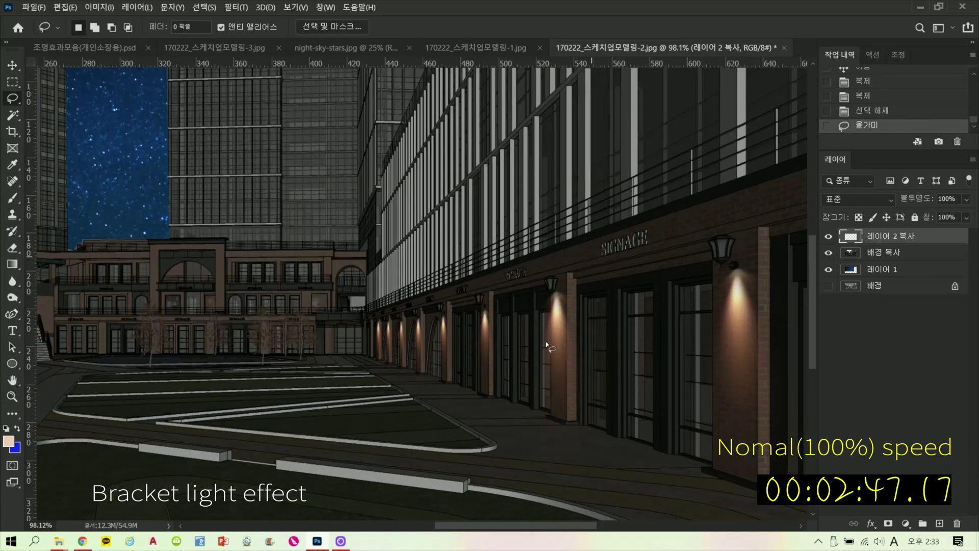
{"action": "left_click_drag", "start_coordinate": [558, 388], "coordinate": [224, 366]}
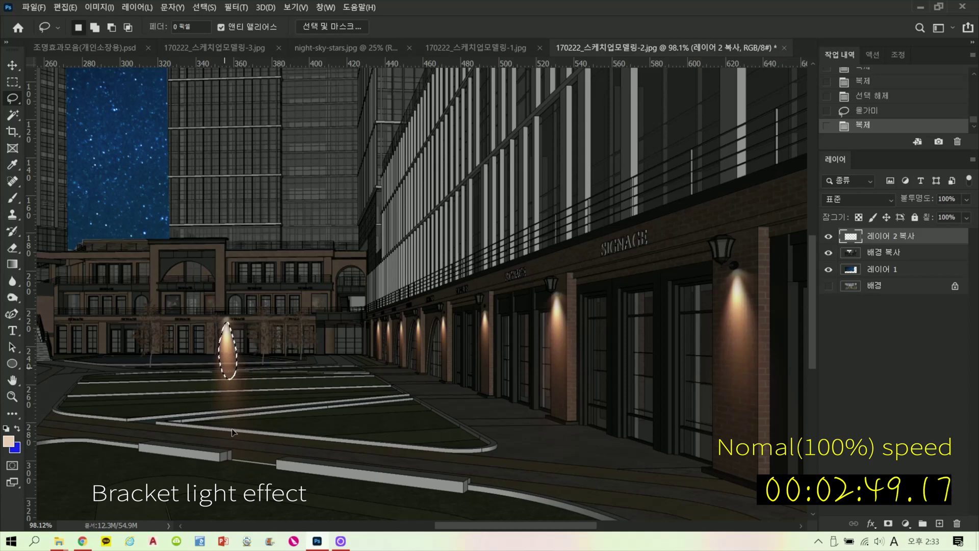
{"action": "key", "text": "t"}
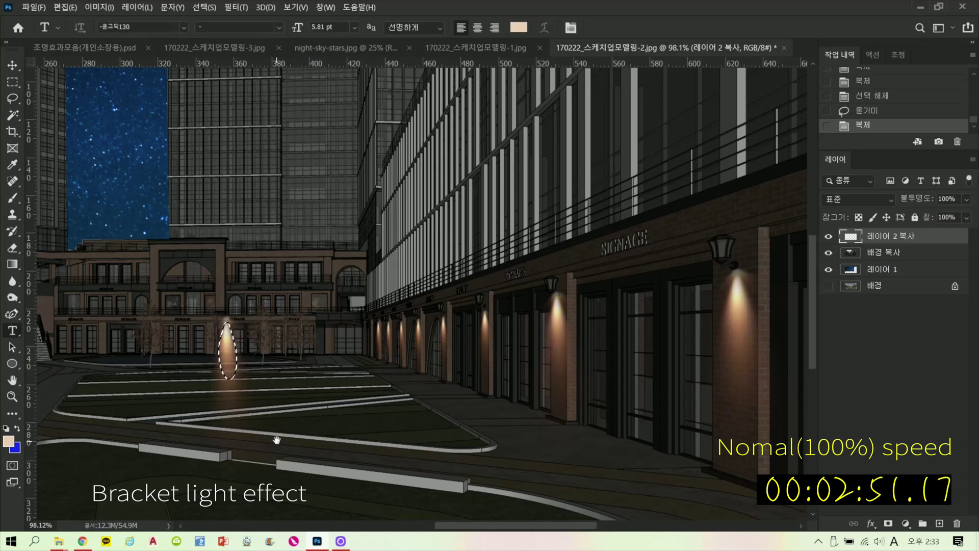
{"action": "left_click_drag", "start_coordinate": [277, 439], "coordinate": [401, 383]}
- Scale the duplicate to about 31% width and 22% height and fit it onto a pillar of the far building
{"action": "key", "text": "ctrl+t"}
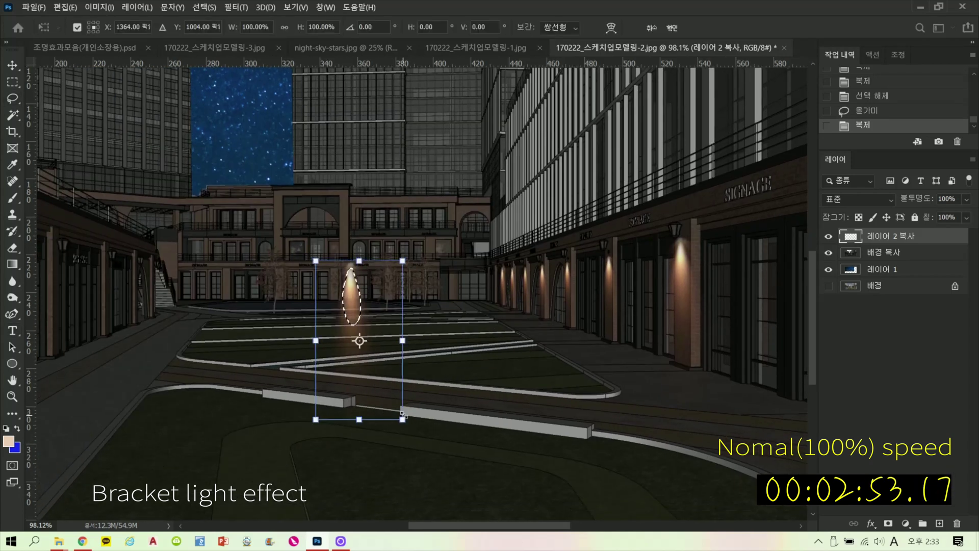
{"action": "left_click_drag", "start_coordinate": [408, 422], "coordinate": [349, 317]}
{"action": "scroll", "coordinate": [332, 298], "scroll_direction": "up", "scroll_amount": 2}
{"action": "scroll", "coordinate": [330, 297], "scroll_direction": "up", "scroll_amount": 4}
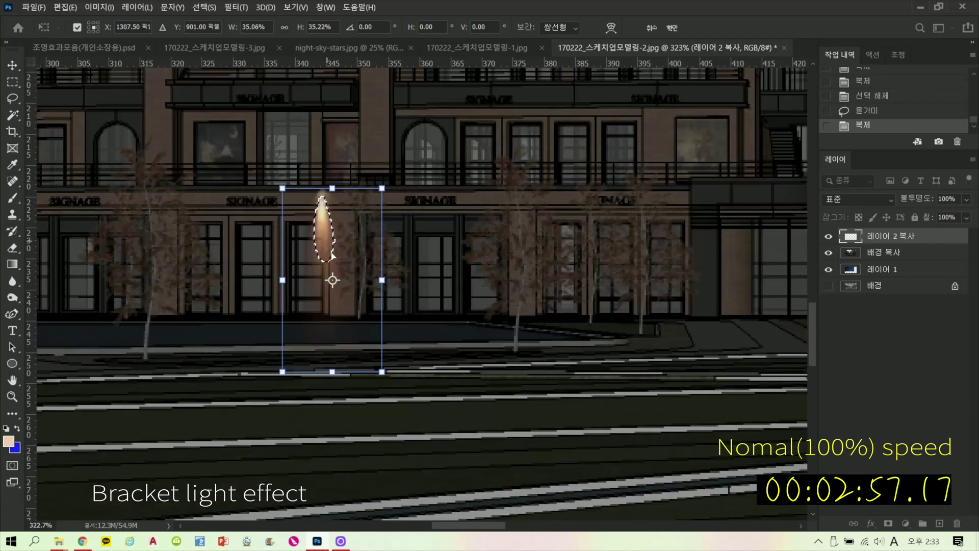
{"action": "left_click_drag", "start_coordinate": [344, 261], "coordinate": [362, 292]}
{"action": "left_click_drag", "start_coordinate": [349, 402], "coordinate": [350, 350]}
{"action": "left_click_drag", "start_coordinate": [400, 218], "coordinate": [387, 232]}
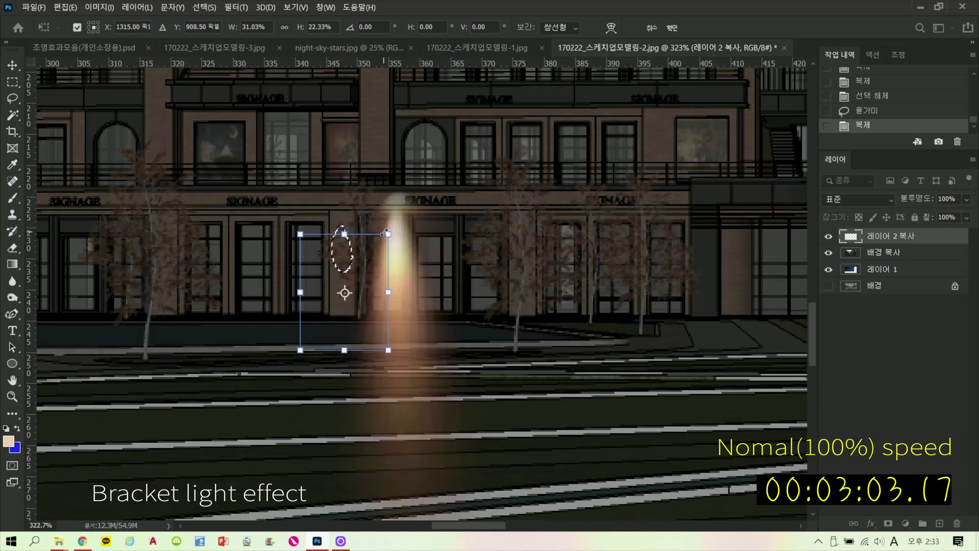
{"action": "key", "text": "Return"}
- Duplicate the small beam onto the other ground-floor pillars of the far building and deselect
{"action": "left_click_drag", "start_coordinate": [336, 263], "coordinate": [167, 256]}
{"action": "scroll", "coordinate": [305, 286], "scroll_direction": "down", "scroll_amount": 3}
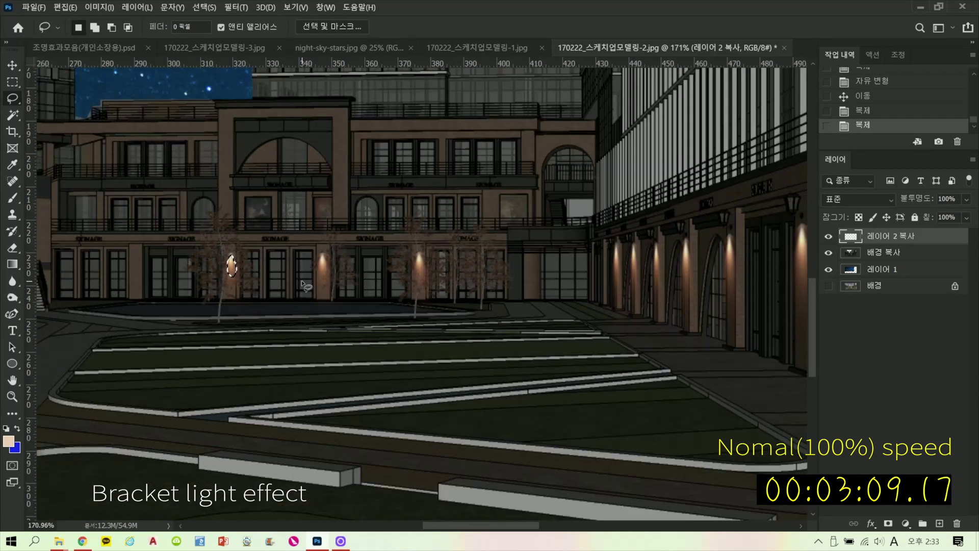
{"action": "left_click_drag", "start_coordinate": [260, 250], "coordinate": [345, 253]}
{"action": "key", "text": "ctrl+d"}
- Lasso the beam on the nearest right-hand pillar and duplicate it beneath the first bracket lamp of the left-hand building
{"action": "scroll", "coordinate": [382, 310], "scroll_direction": "down", "scroll_amount": 5}
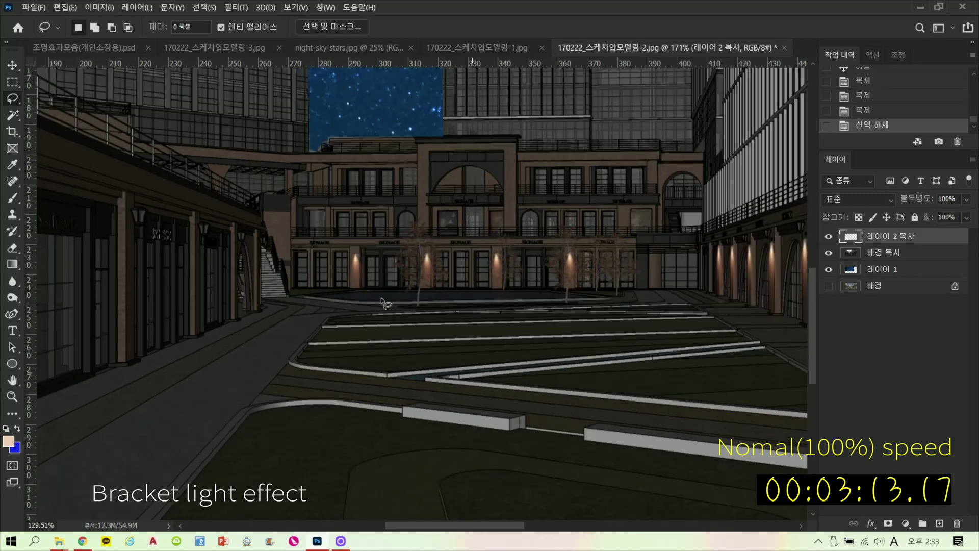
{"action": "scroll", "coordinate": [568, 357], "scroll_direction": "right", "scroll_amount": 5}
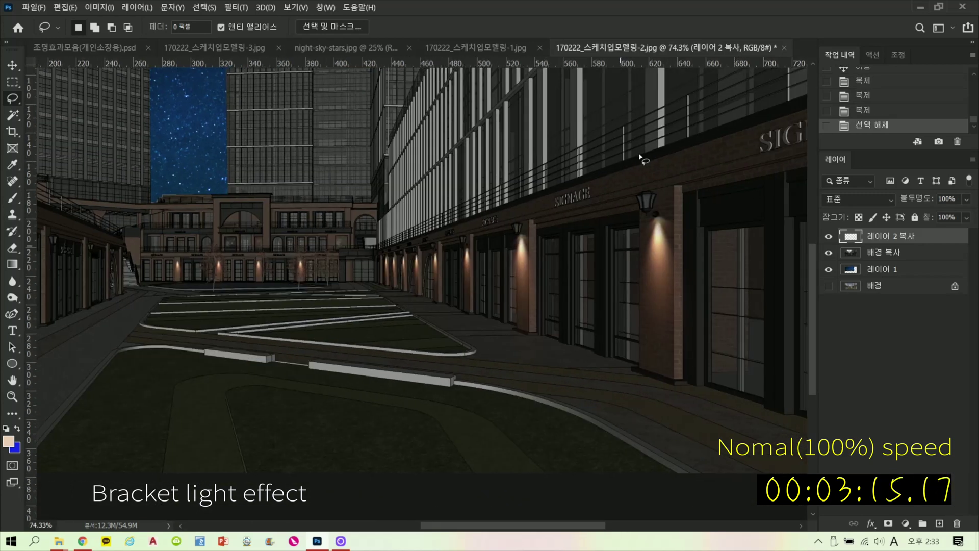
{"action": "left_click_drag", "start_coordinate": [672, 428], "coordinate": [648, 417]}
{"action": "mouse_move", "coordinate": [651, 273]}
{"action": "left_mouse_down"}
{"action": "mouse_move", "coordinate": [244, 298]}
{"action": "mouse_move", "coordinate": [181, 278]}
{"action": "left_mouse_up"}
{"action": "scroll", "coordinate": [382, 324], "scroll_direction": "left", "scroll_amount": 8}
{"action": "left_click_drag", "start_coordinate": [397, 255], "coordinate": [173, 215]}
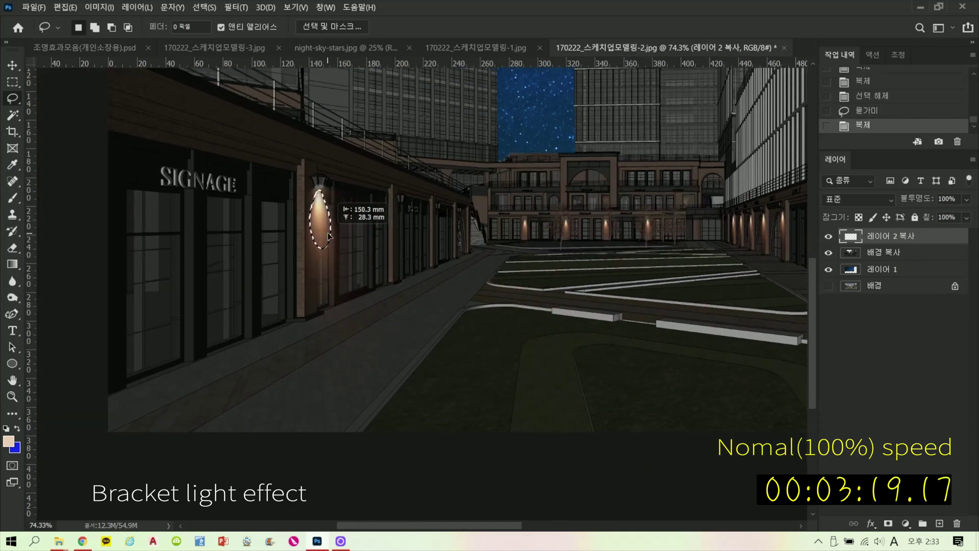
- Flip the duplicated beam horizontally, then shrink and narrow it to fit the nearest pillar of the left-hand building
{"action": "key", "text": "ctrl+t"}
{"action": "right_click", "coordinate": [332, 230]}
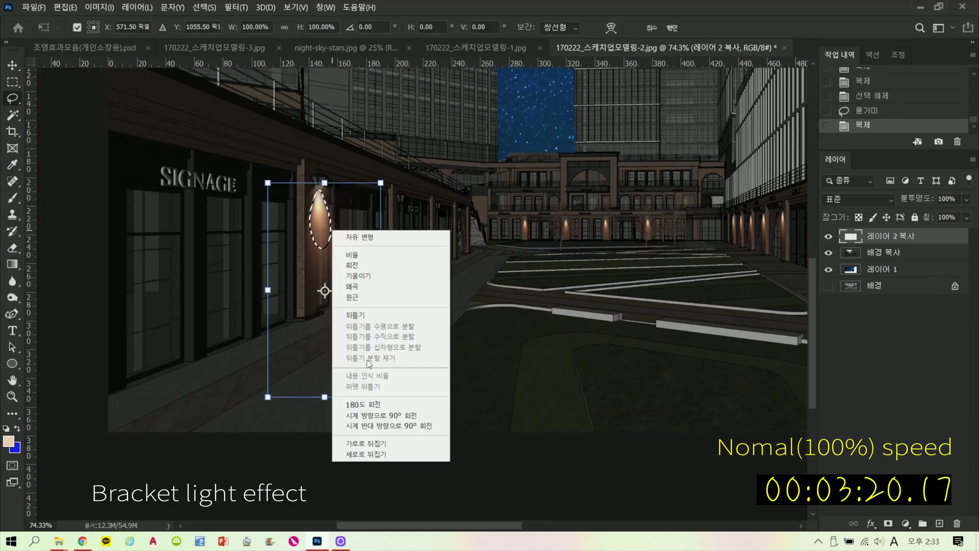
{"action": "left_click", "coordinate": [375, 443]}
{"action": "left_click_drag", "start_coordinate": [377, 394], "coordinate": [357, 357]}
{"action": "scroll", "coordinate": [360, 326], "scroll_direction": "up", "scroll_amount": 1}
{"action": "left_click_drag", "start_coordinate": [361, 291], "coordinate": [351, 290]}
{"action": "scroll", "coordinate": [314, 228], "scroll_direction": "up", "scroll_amount": 3}
- Duplicate the flipped beam beneath the second lamp of the left-hand building and scale the copy down to suit the pillar
{"action": "mouse_move", "coordinate": [313, 228]}
{"action": "left_mouse_down"}
{"action": "mouse_move", "coordinate": [309, 239]}
{"action": "mouse_move", "coordinate": [477, 247]}
{"action": "mouse_move", "coordinate": [472, 254]}
{"action": "left_mouse_up"}
{"action": "key", "text": "Return"}
{"action": "key", "text": "l"}
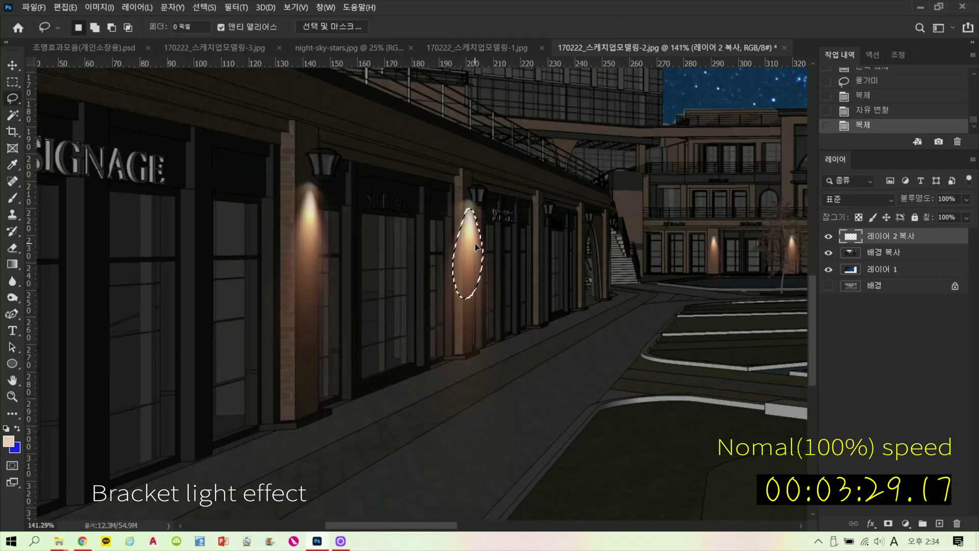
{"action": "key", "text": "ctrl+alt+t"}
{"action": "scroll", "coordinate": [523, 332], "scroll_direction": "down", "scroll_amount": 2}
{"action": "left_click_drag", "start_coordinate": [524, 459], "coordinate": [490, 356]}
- Duplicate the beam onto the left-hand building's third pillar, scale it to 75.29%, and align it under the lamp
{"action": "mouse_move", "coordinate": [498, 315]}
{"action": "left_mouse_down"}
{"action": "mouse_move", "coordinate": [472, 306]}
{"action": "mouse_move", "coordinate": [479, 278]}
{"action": "mouse_move", "coordinate": [556, 279]}
{"action": "left_mouse_up"}
{"action": "key", "text": "Return"}
{"action": "key", "text": "l"}
{"action": "scroll", "coordinate": [481, 282], "scroll_direction": "up", "scroll_amount": 2}
{"action": "key", "text": "ctrl+t"}
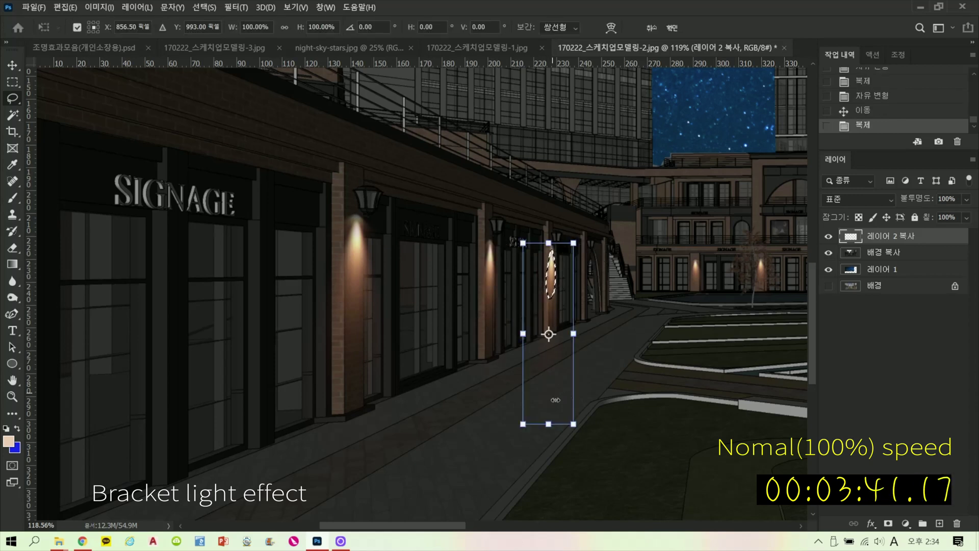
{"action": "left_click_drag", "start_coordinate": [523, 424], "coordinate": [532, 388]}
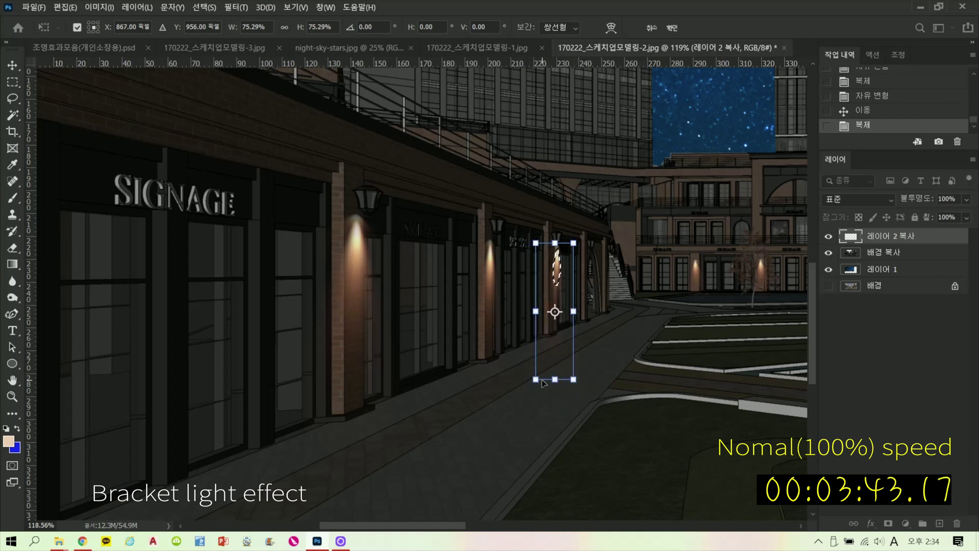
{"action": "key", "text": "Return"}
{"action": "left_click_drag", "start_coordinate": [555, 276], "coordinate": [556, 276]}
- Duplicate the beam onto the left-hand building's fourth pillar, scale it to about 68%, and copy it onto the last pillar
{"action": "left_click_drag", "start_coordinate": [550, 275], "coordinate": [585, 279]}
{"action": "key", "text": "ctrl+t"}
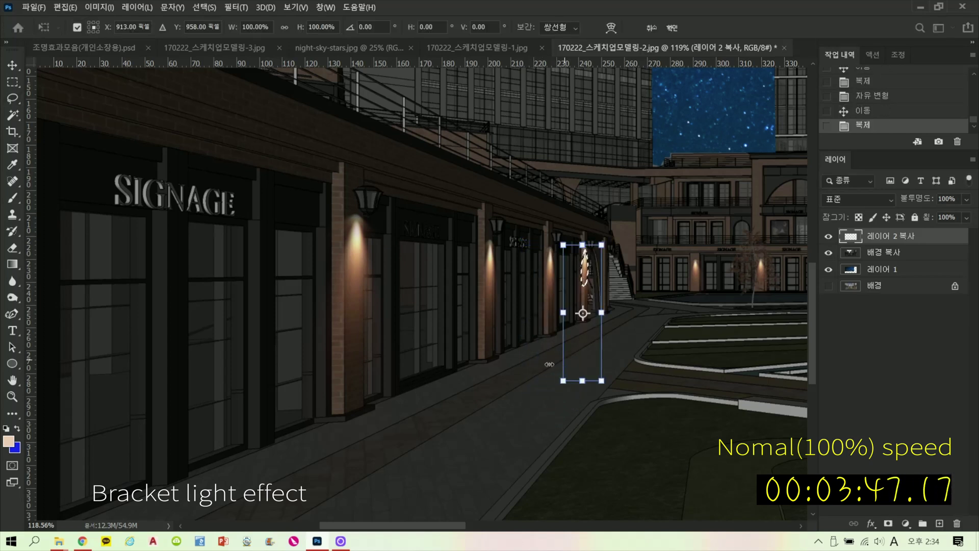
{"action": "left_click_drag", "start_coordinate": [563, 381], "coordinate": [573, 343]}
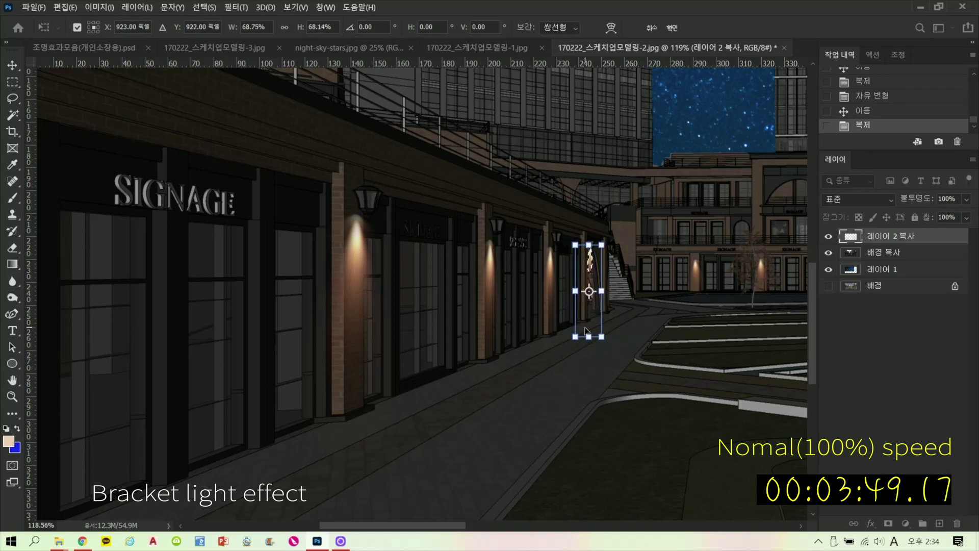
{"action": "key", "text": "Return"}
{"action": "key", "text": "l"}
{"action": "left_click_drag", "start_coordinate": [585, 262], "coordinate": [607, 270]}
{"action": "key", "text": "ctrl+0"}
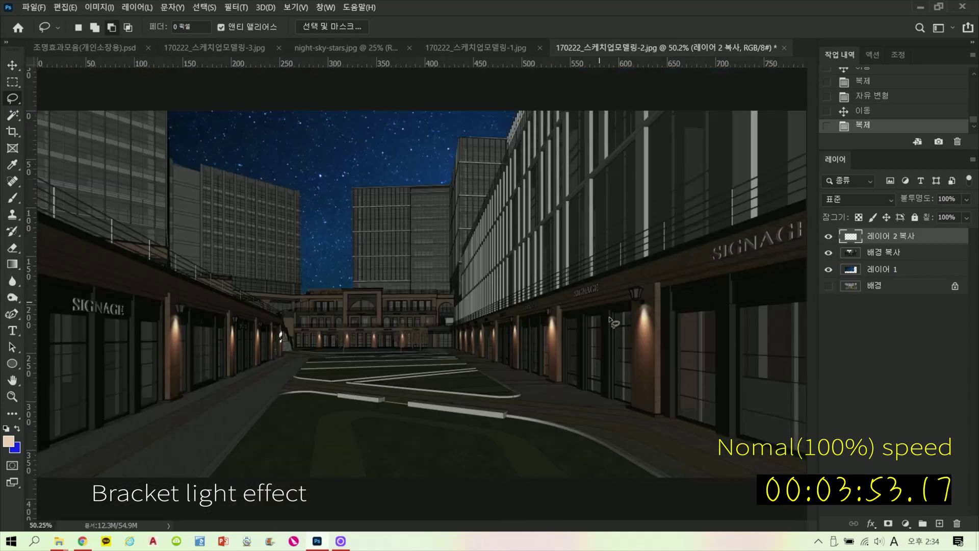
- Set the beam layer's blend mode to Screen (스크린) and add a new empty layer directly beneath it
{"action": "left_click", "coordinate": [851, 200]}
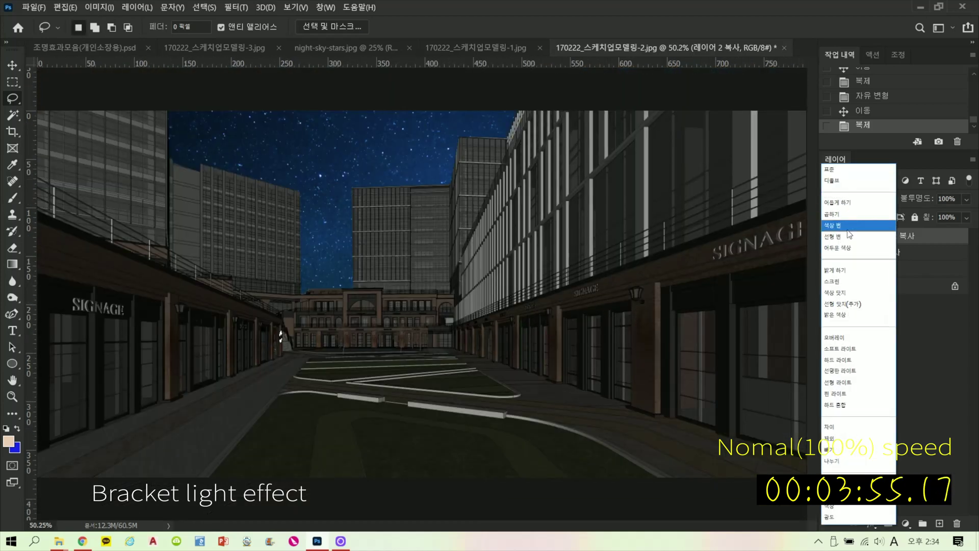
{"action": "left_click", "coordinate": [847, 279]}
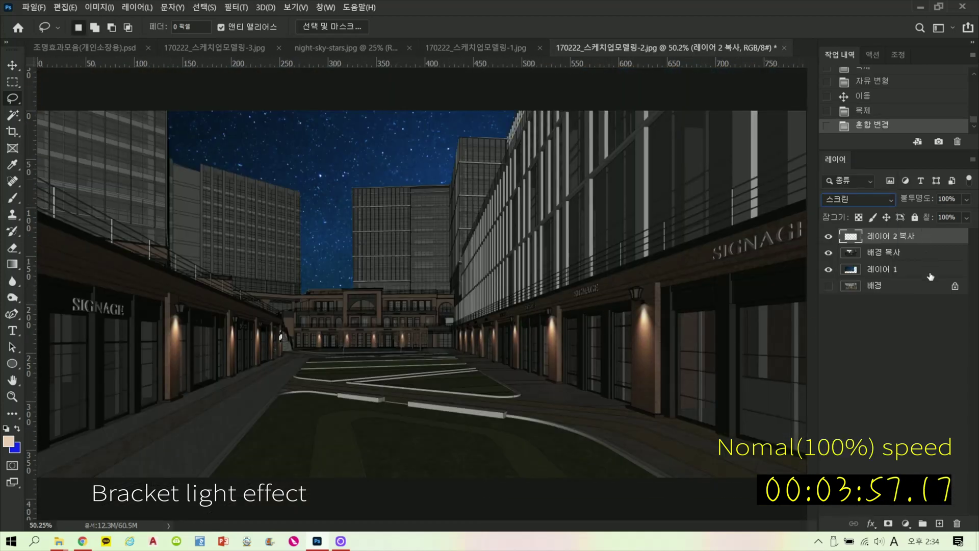
{"action": "left_click", "coordinate": [941, 522]}
{"action": "key", "text": "ctrl+bracketleft"}
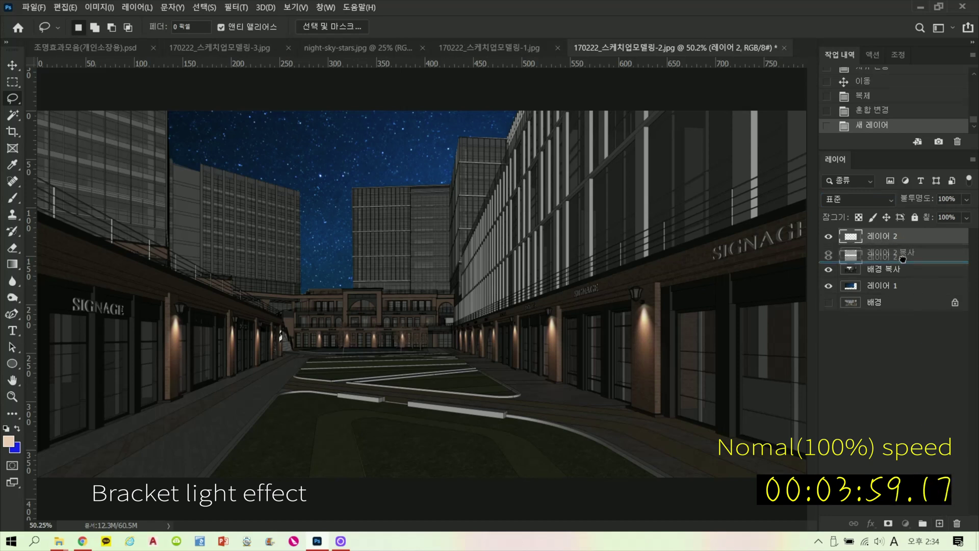
- Set up the Brush tool with a soft vertical elliptical tip at 300 px for painting the pillar glow
{"action": "left_click", "coordinate": [13, 199]}
{"action": "right_click", "coordinate": [637, 289]}
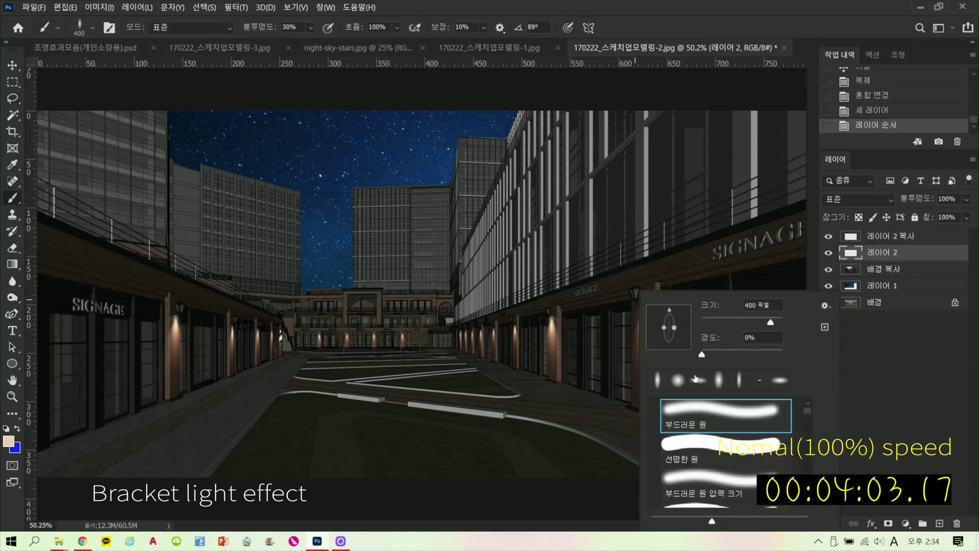
{"action": "left_click", "coordinate": [646, 284]}
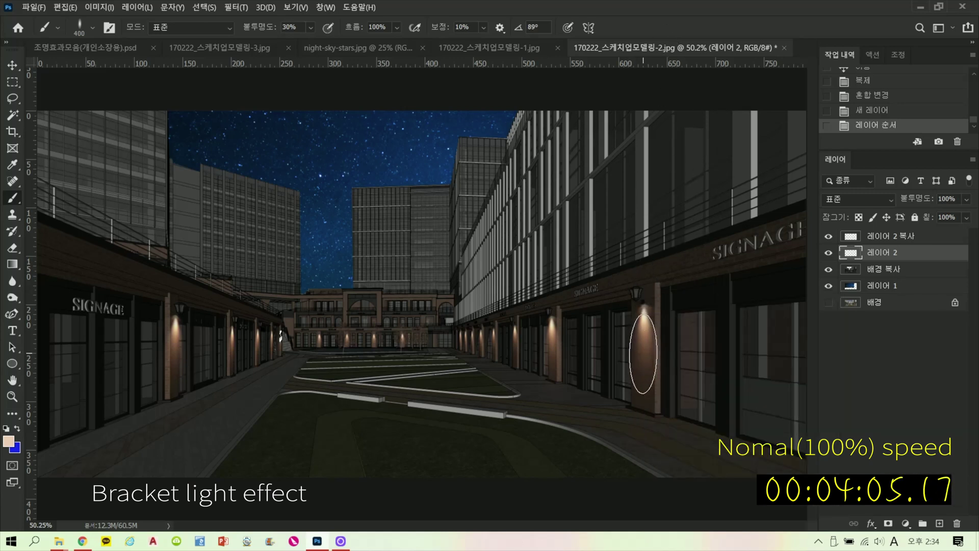
{"action": "key", "text": "bracketleft"}
{"action": "key", "text": "bracketleft"}
{"action": "key", "text": "bracketleft"}
- Paint soft glow strokes down the nearest pillar of the right-hand building, clearing the leftover selection
{"action": "left_click_drag", "start_coordinate": [644, 349], "coordinate": [644, 357]}
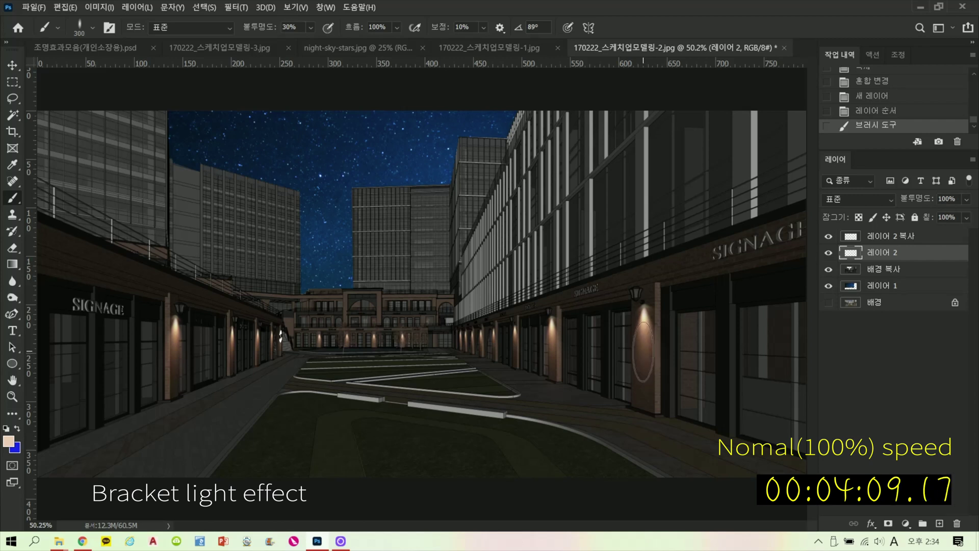
{"action": "left_click", "coordinate": [643, 351]}
{"action": "left_click_drag", "start_coordinate": [644, 351], "coordinate": [645, 377]}
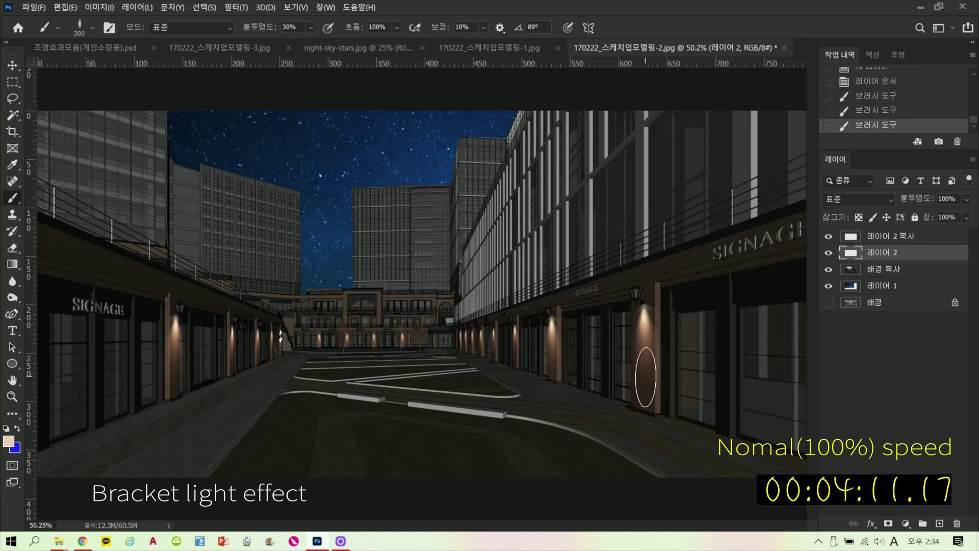
{"action": "left_click", "coordinate": [645, 352]}
{"action": "left_click", "coordinate": [645, 357]}
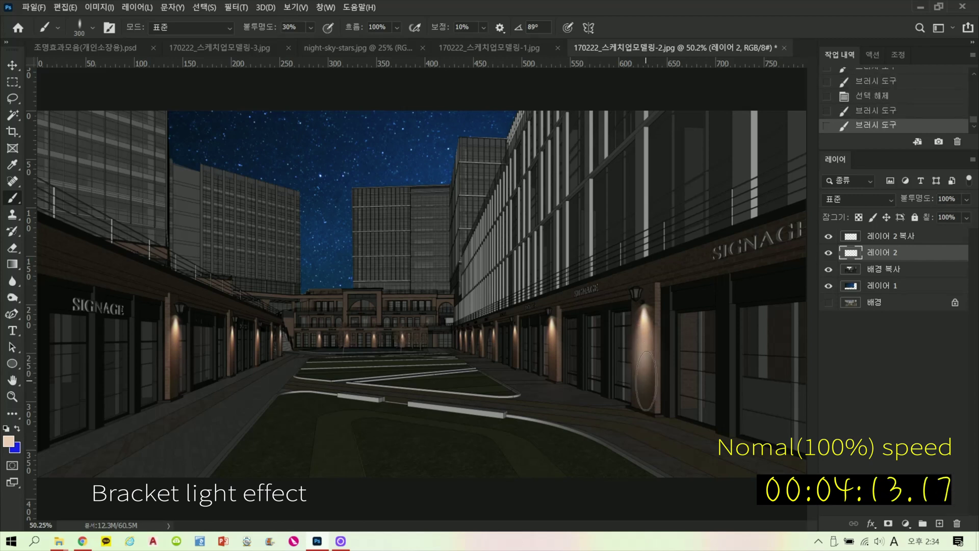
{"action": "left_click", "coordinate": [643, 363]}
- Reduce the brush to 200 px for the second right-hand pillar and undo the trial glow stroke painted there
{"action": "key", "text": "bracketleft"}
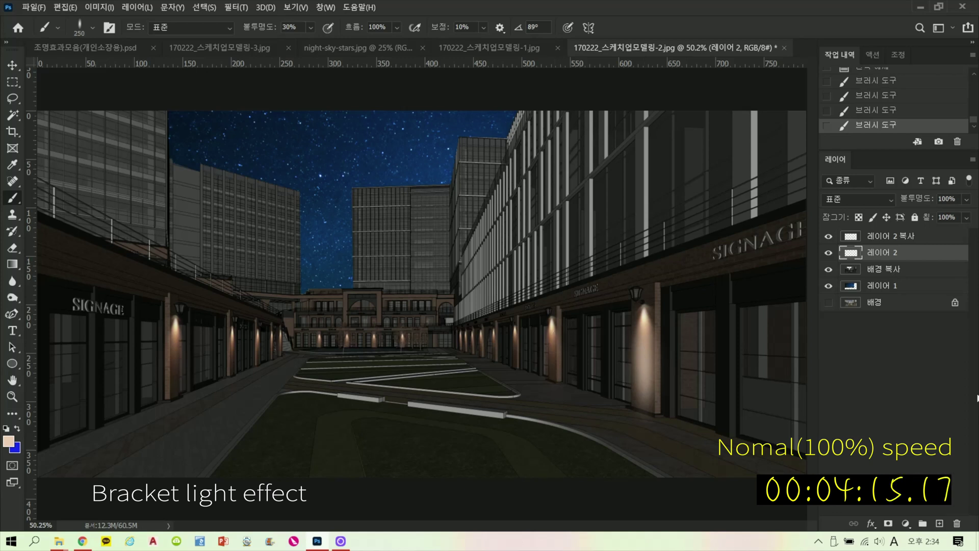
{"action": "left_click", "coordinate": [553, 360]}
{"action": "key", "text": "ctrl+z"}
{"action": "right_click", "coordinate": [555, 357]}
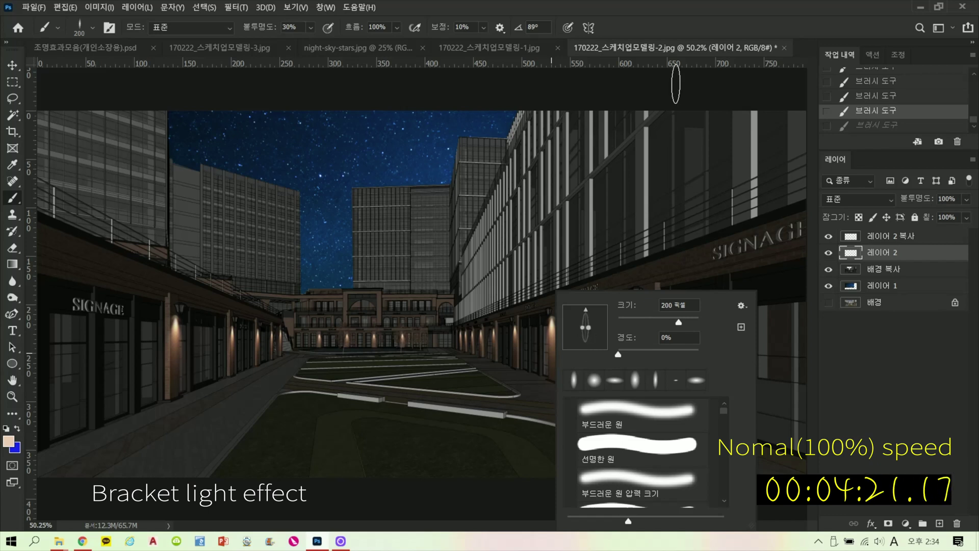
{"action": "key", "text": "Escape"}
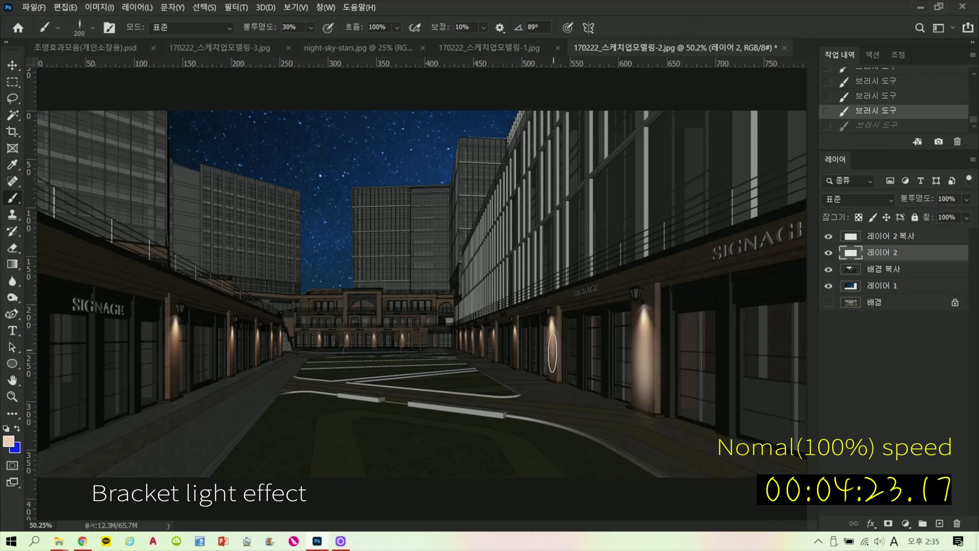
- Paint soft glow on the remaining pillars of both side buildings, shrinking the brush from 250 px to 100 px for the more distant ones
{"action": "left_click", "coordinate": [551, 348]}
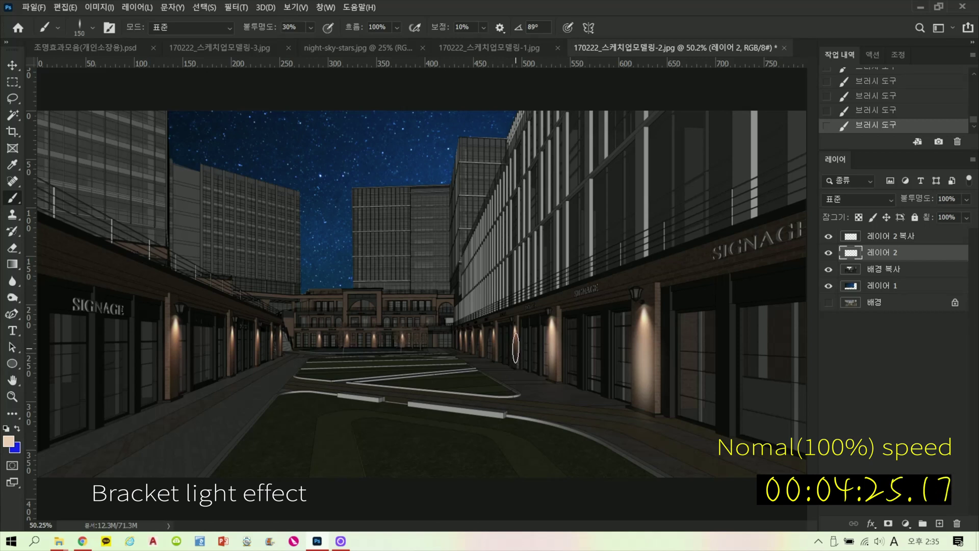
{"action": "key", "text": "bracketleft"}
{"action": "key", "text": "bracketleft"}
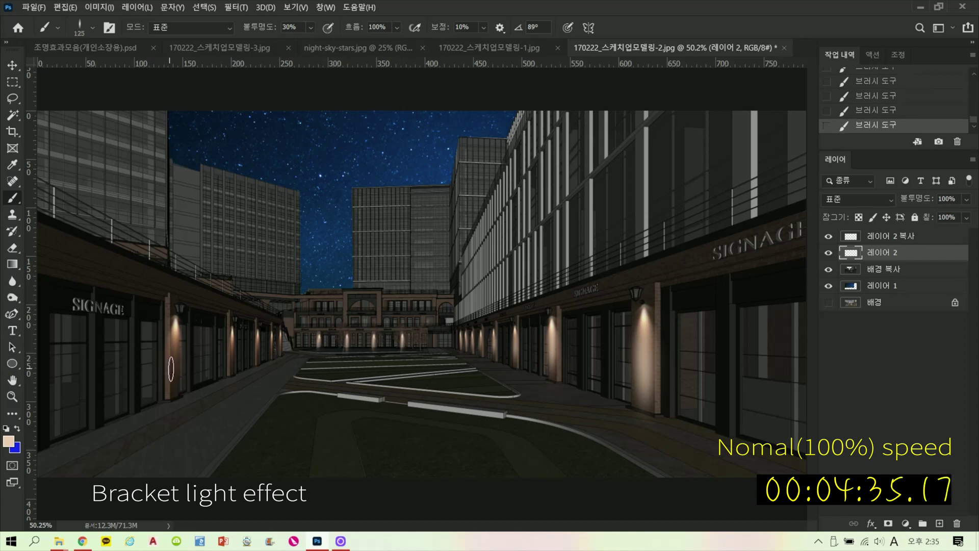
{"action": "key", "text": "bracketright"}
{"action": "key", "text": "bracketright"}
{"action": "key", "text": "bracketright"}
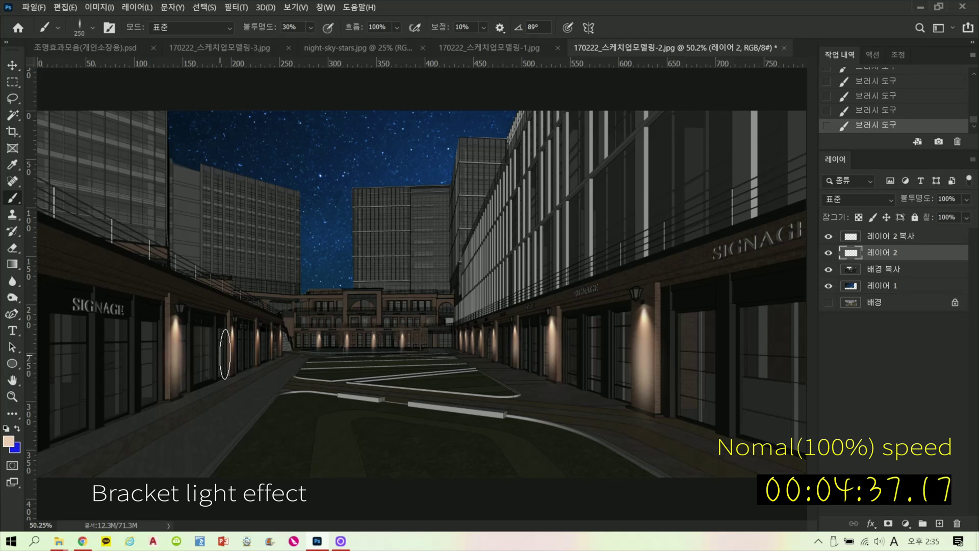
{"action": "left_click", "coordinate": [232, 352]}
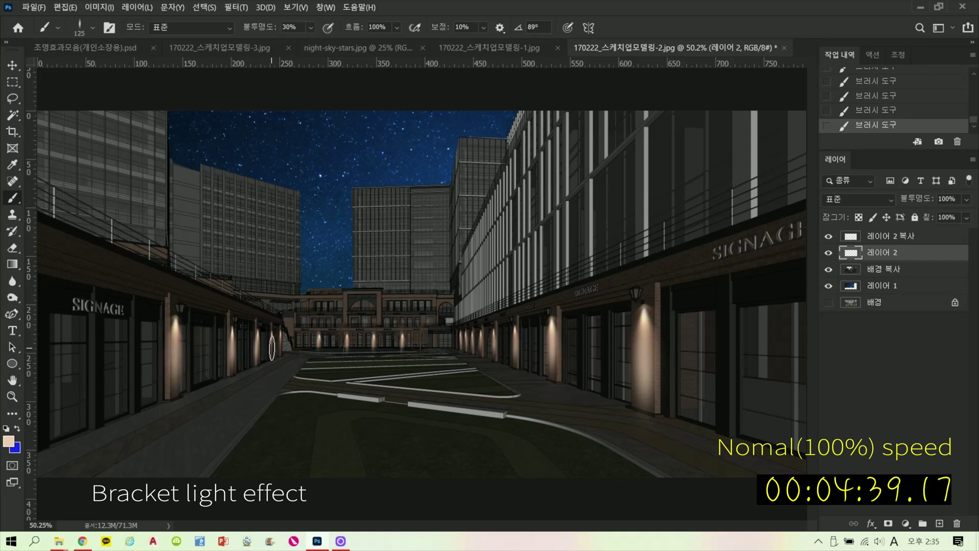
- Set the pillar glow layer's blend mode to Color Dodge (색상 닷지) and its fill to 68%
{"action": "left_click", "coordinate": [846, 201]}
{"action": "left_click", "coordinate": [861, 286]}
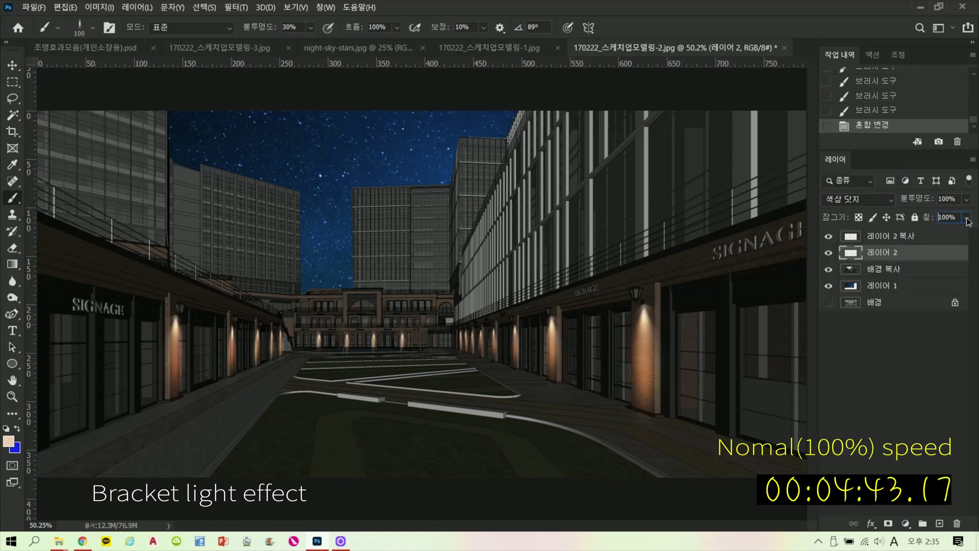
{"action": "left_click_drag", "start_coordinate": [955, 234], "coordinate": [953, 235]}
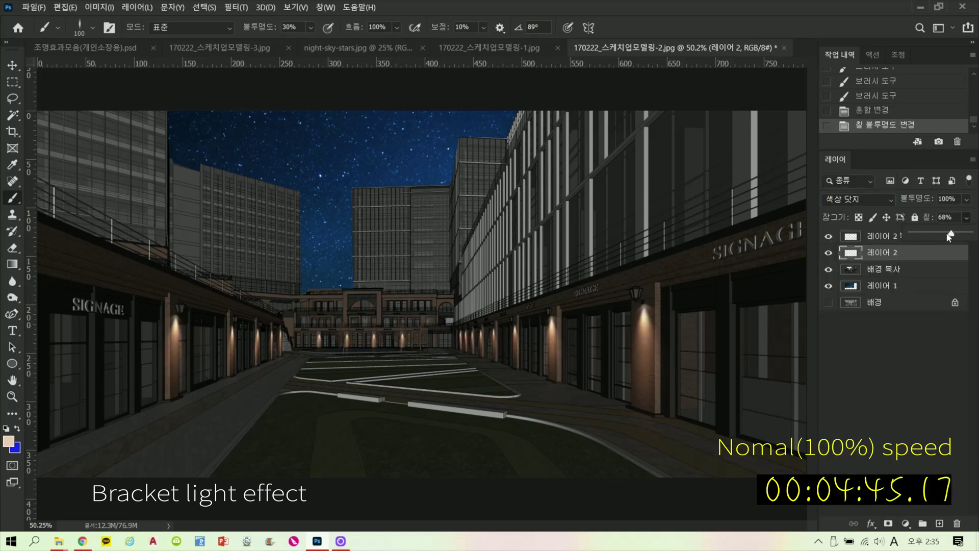
- Add a new layer above the pillar glow layer and set the foreground color to white (ffffff)
{"action": "left_click", "coordinate": [939, 524]}
{"action": "key", "text": "x"}
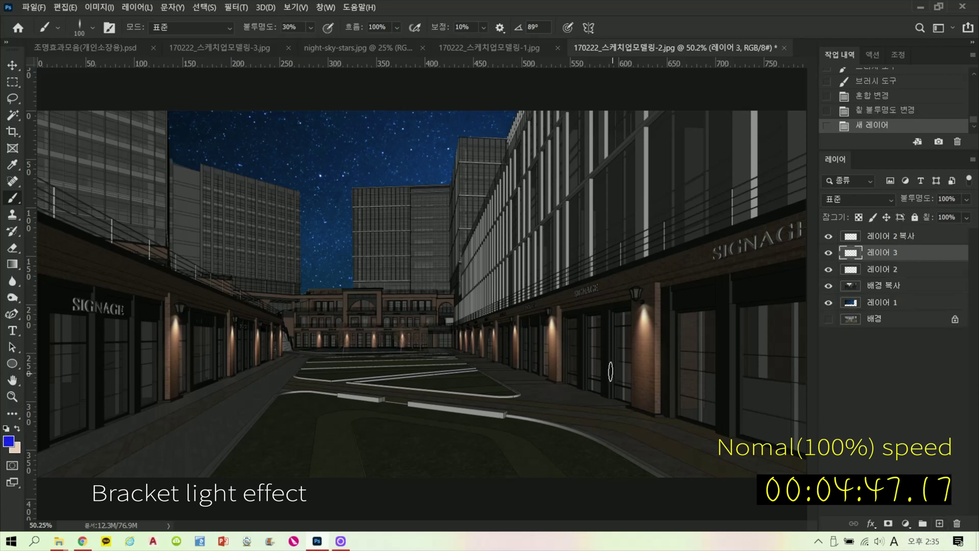
{"action": "left_click", "coordinate": [8, 441]}
{"action": "type", "text": "ffffff"}
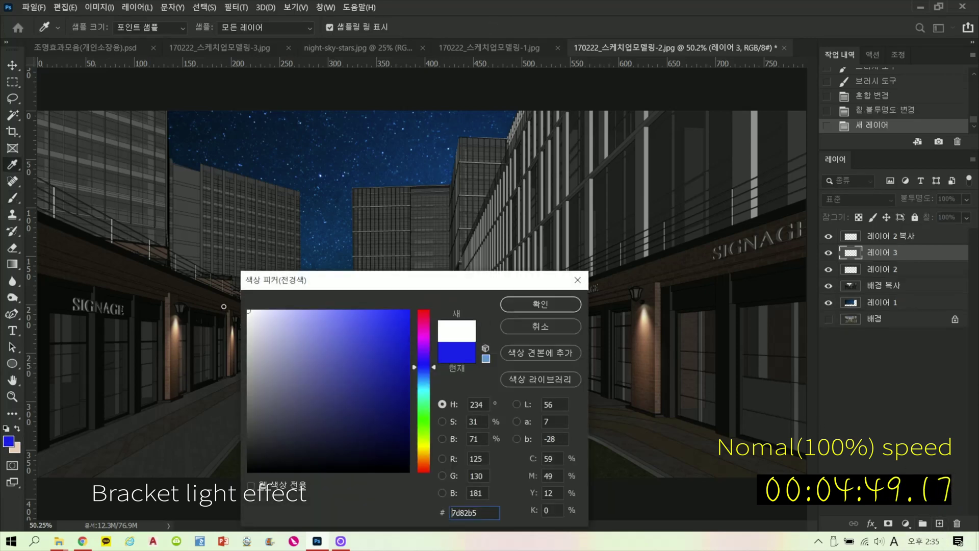
{"action": "left_click", "coordinate": [533, 305]}
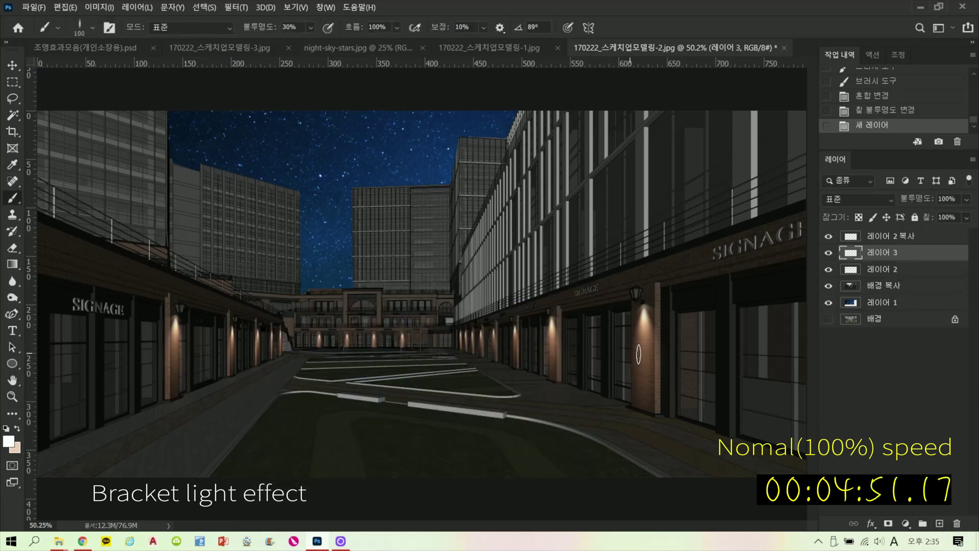
- Paint white highlights on the pillars, starting at 250 px on the nearest right-hand one and using smaller brushes for the farther ones
{"action": "key", "text": "bracketright"}
{"action": "key", "text": "bracketright"}
{"action": "left_click", "coordinate": [645, 337]}
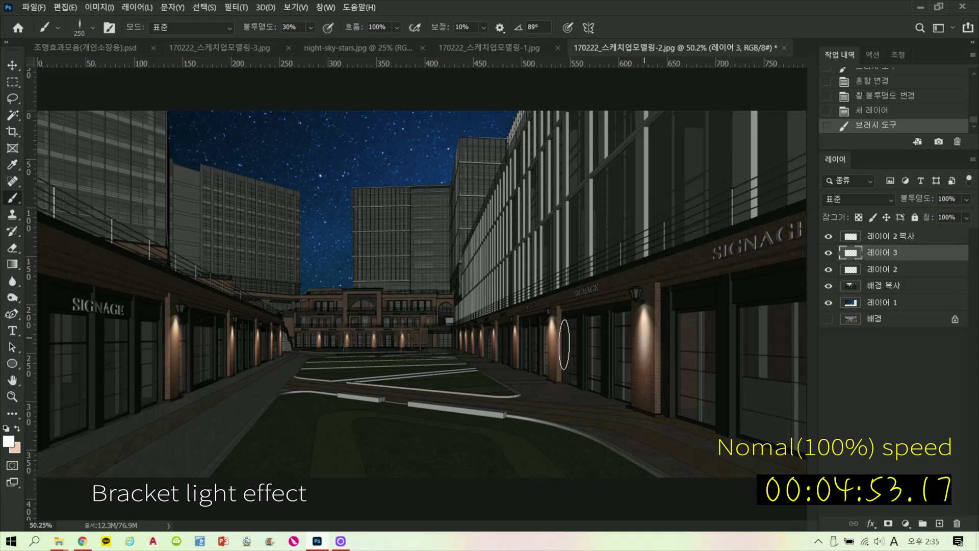
{"action": "left_click", "coordinate": [553, 338]}
{"action": "left_click", "coordinate": [553, 338]}
{"action": "key", "text": "bracketleft"}
{"action": "key", "text": "bracketleft"}
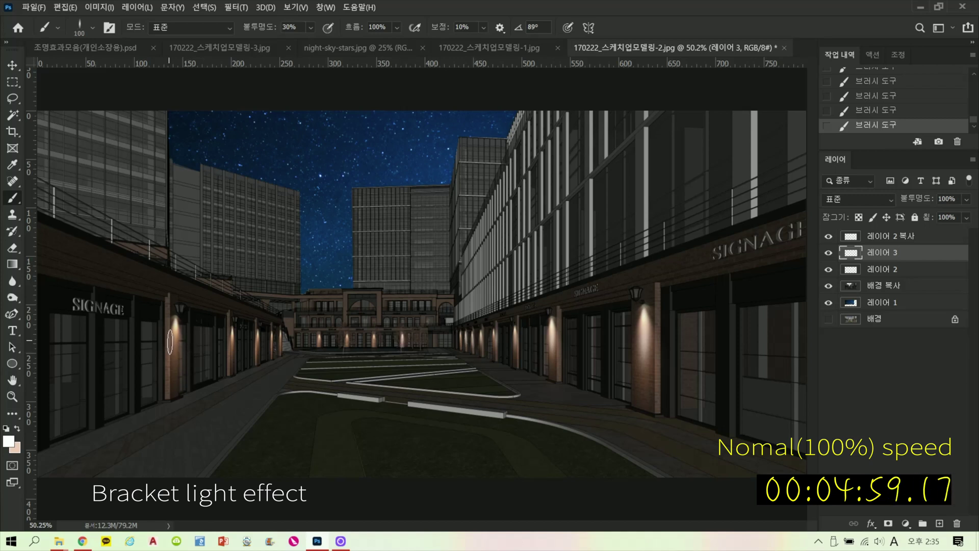
- Set the white highlight layer's blend mode to Color Dodge (색상 닷지) and its fill to 50%
{"action": "left_click", "coordinate": [857, 199]}
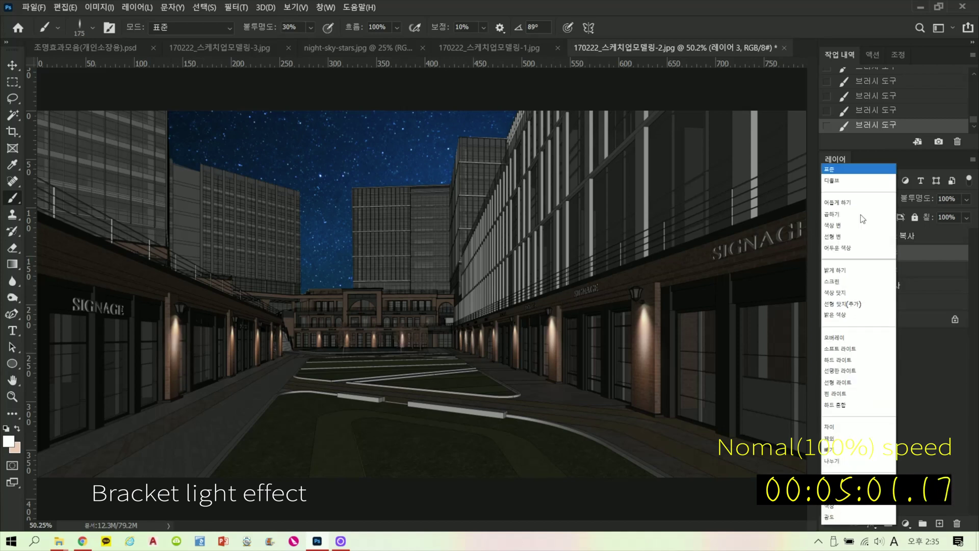
{"action": "left_click", "coordinate": [857, 286]}
{"action": "left_click_drag", "start_coordinate": [957, 237], "coordinate": [941, 234]}
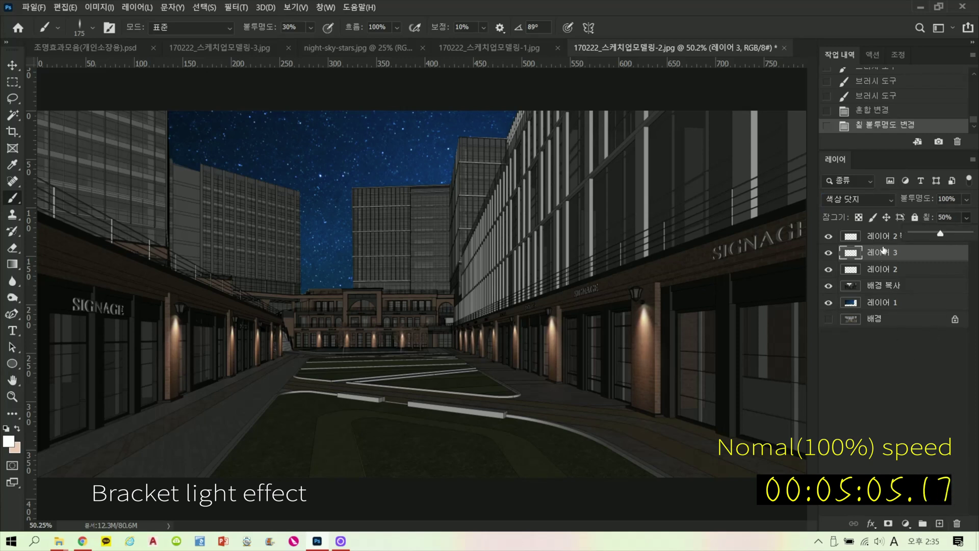
- Add a new layer on top of the stack and choose a soft, flat horizontal elliptical brush tip with the warm peach color
{"action": "left_click", "coordinate": [883, 236]}
{"action": "left_click", "coordinate": [940, 524]}
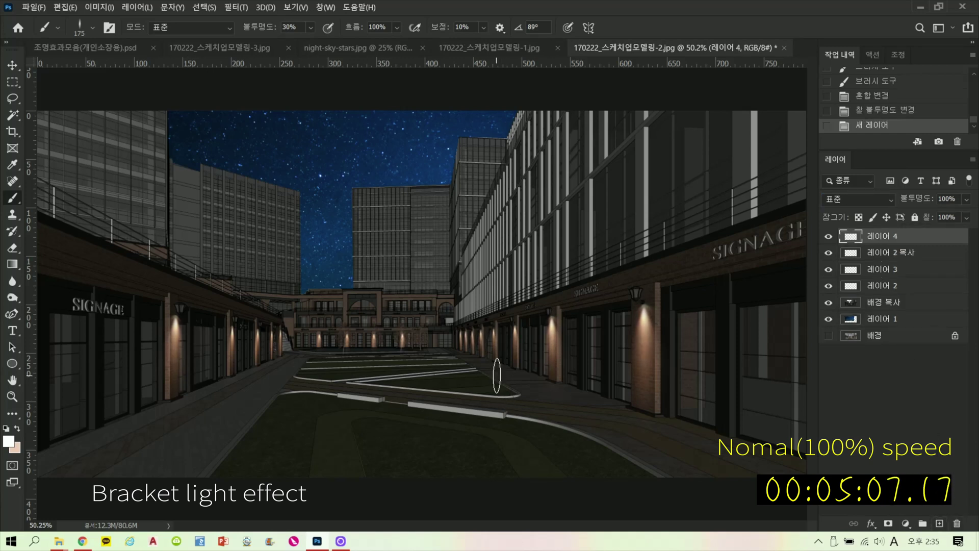
{"action": "right_click", "coordinate": [500, 376]}
{"action": "left_click", "coordinate": [580, 382]}
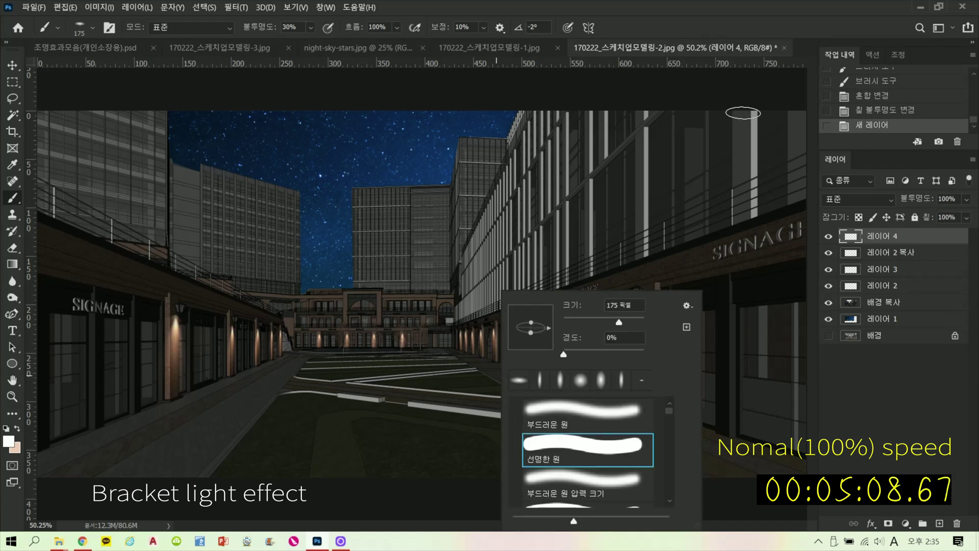
{"action": "left_click", "coordinate": [728, 16]}
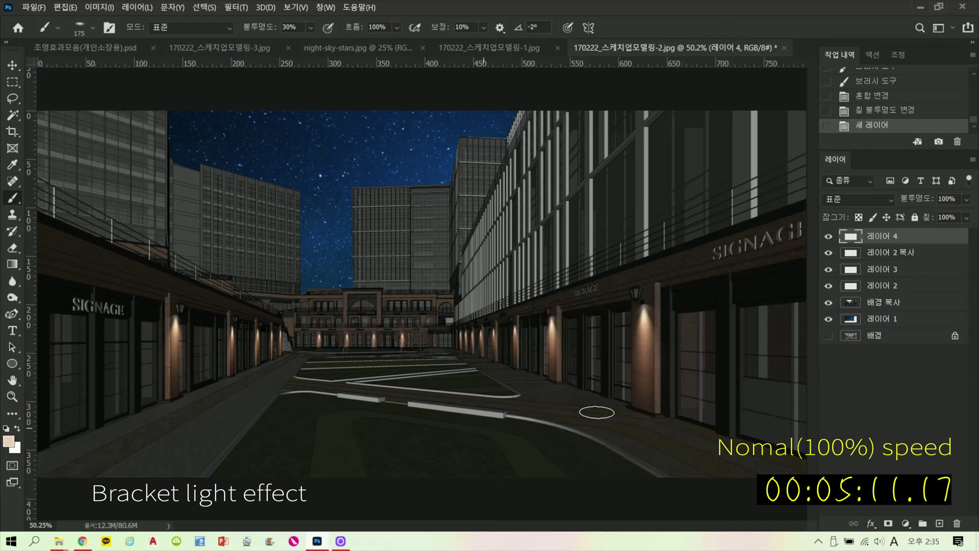
- Paint warm light pools on the pavement below the right-hand pillars, starting at 400 px and reducing the brush with distance
{"action": "left_click", "coordinate": [629, 410]}
{"action": "left_click", "coordinate": [627, 408]}
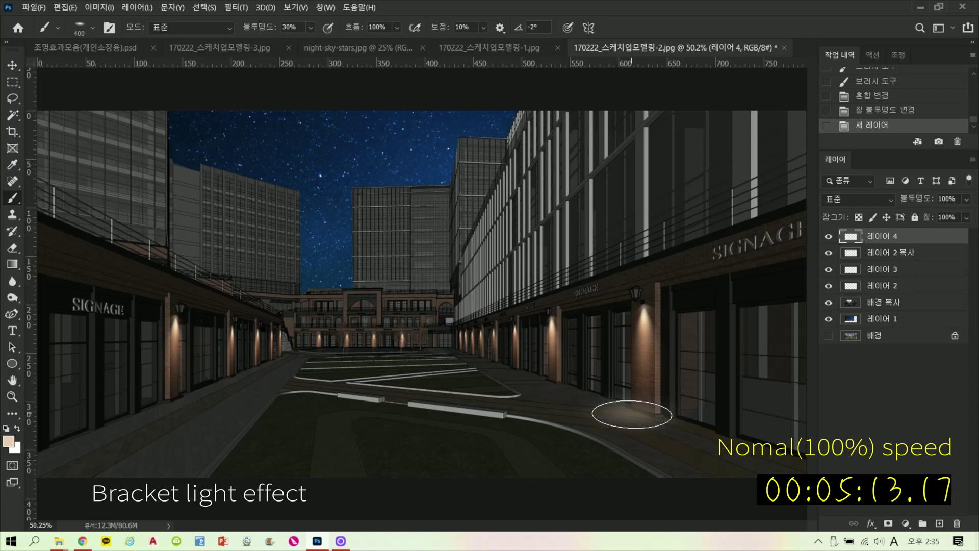
{"action": "left_click", "coordinate": [625, 407]}
{"action": "left_click", "coordinate": [547, 383]}
{"action": "key", "text": "bracketleft"}
{"action": "key", "text": "bracketleft"}
{"action": "key", "text": "bracketleft"}
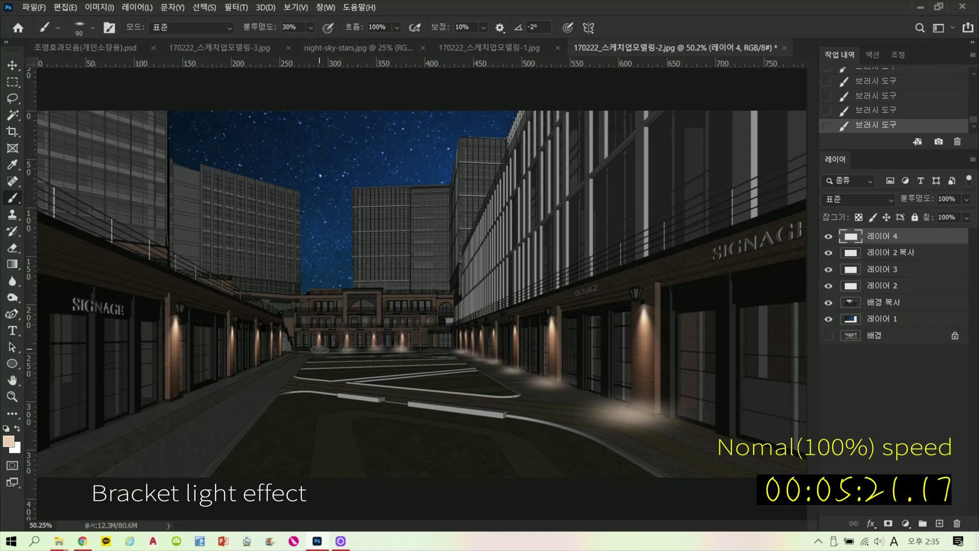
- Paint warm light pools on the pavement below the left-hand pillars, starting at 300 px and reducing the brush with distance
{"action": "left_click", "coordinate": [181, 404]}
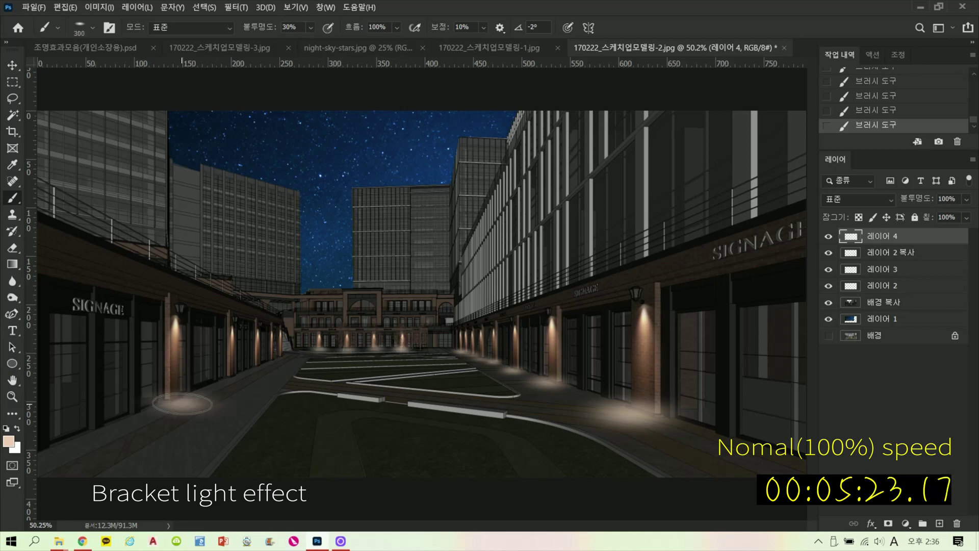
{"action": "key", "text": "bracketleft"}
{"action": "key", "text": "bracketleft"}
{"action": "key", "text": "bracketleft"}
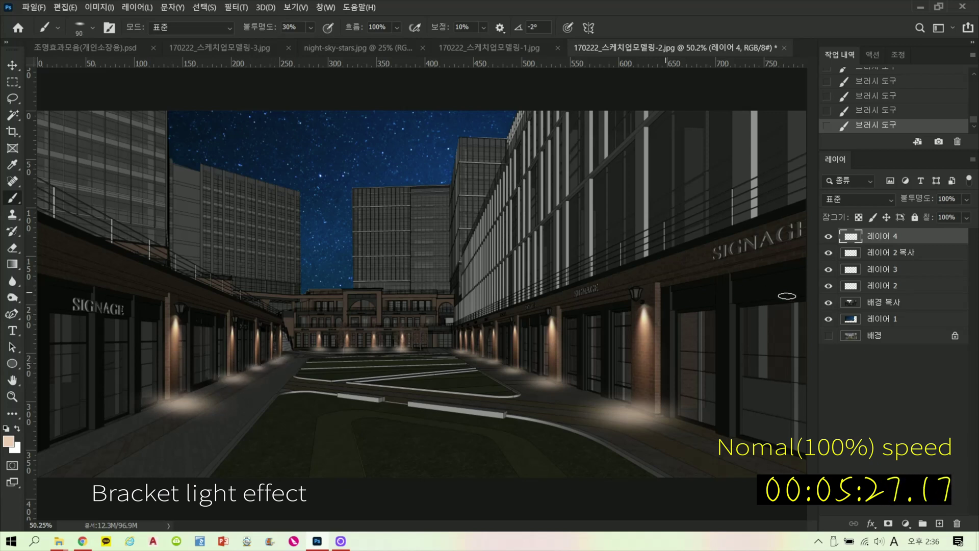
- Set the pavement light layer's blend mode to Color Dodge (색상 닷지) and its fill to 77%
{"action": "left_click", "coordinate": [846, 199]}
{"action": "left_click", "coordinate": [841, 277]}
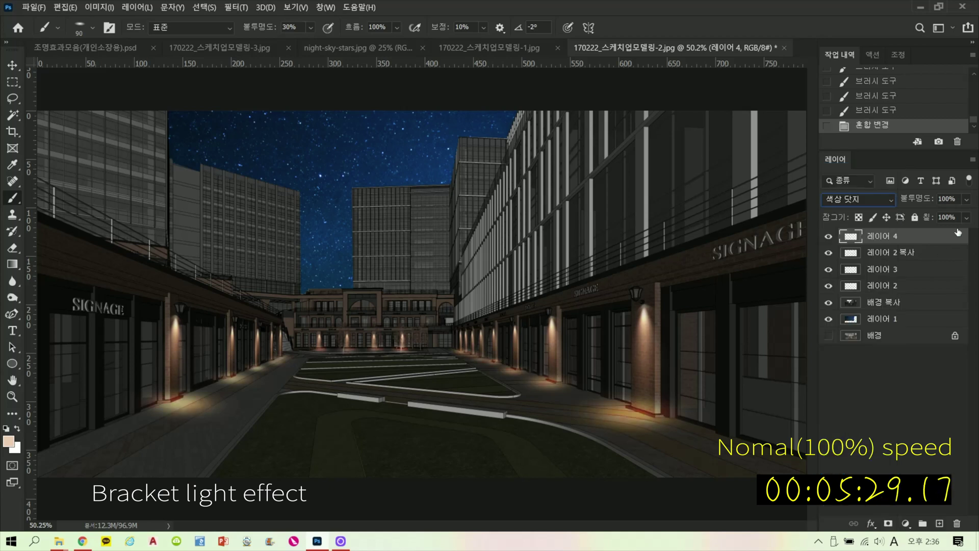
{"action": "left_click", "coordinate": [966, 199]}
{"action": "left_click_drag", "start_coordinate": [962, 242], "coordinate": [958, 237]}
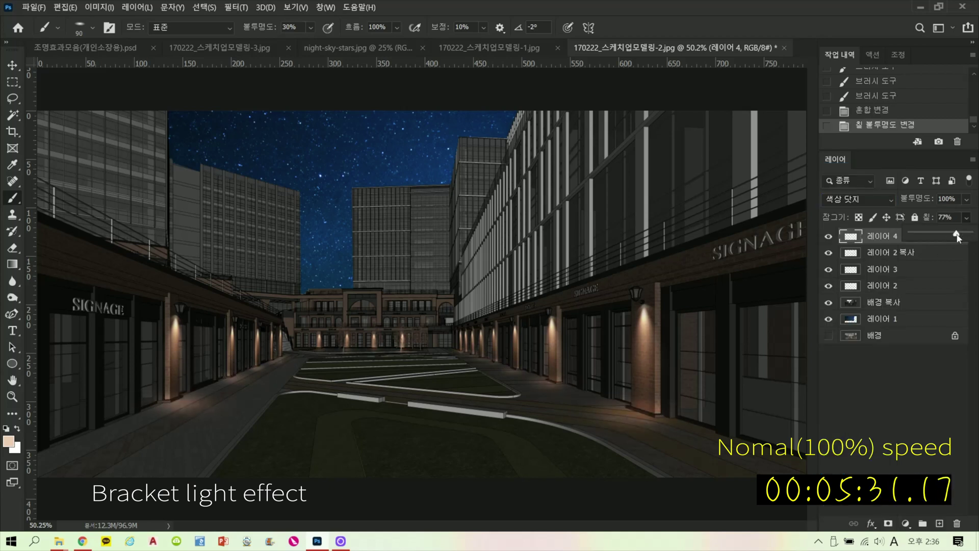
- On a new top layer, paint smaller white highlights in the pavement light pools below the pillars of both side buildings
{"action": "left_click", "coordinate": [940, 523]}
{"action": "key", "text": "x"}
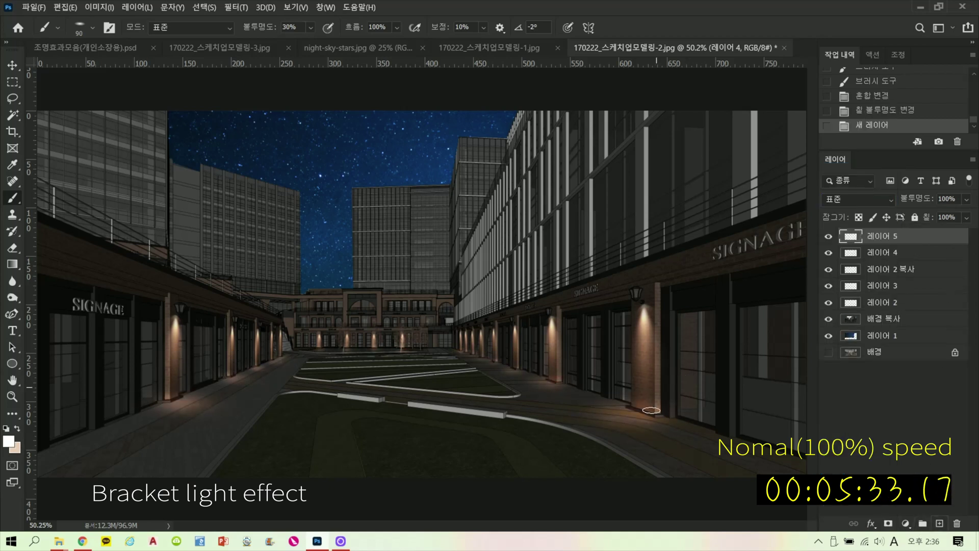
{"action": "key", "text": "bracketright"}
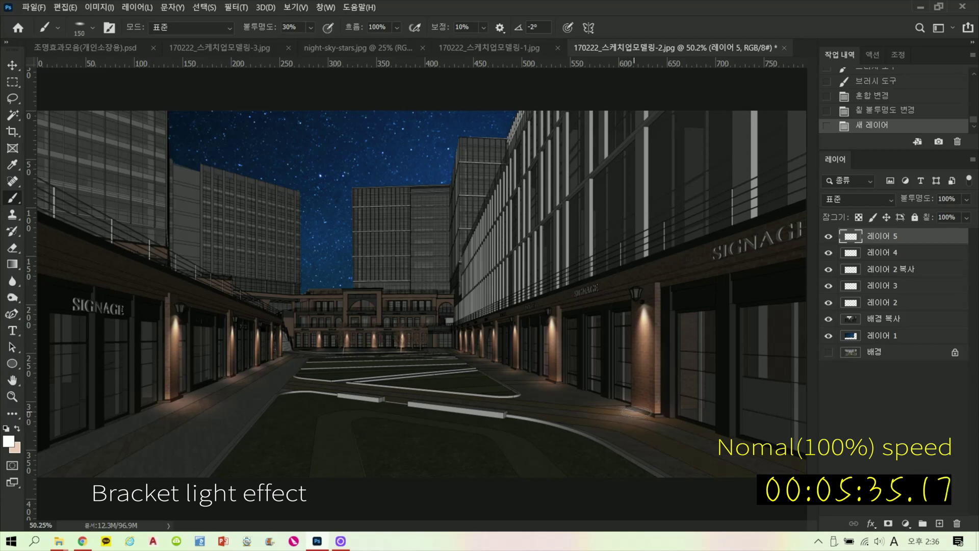
{"action": "key", "text": "bracketleft"}
{"action": "key", "text": "bracketleft"}
{"action": "left_click", "coordinate": [549, 382]}
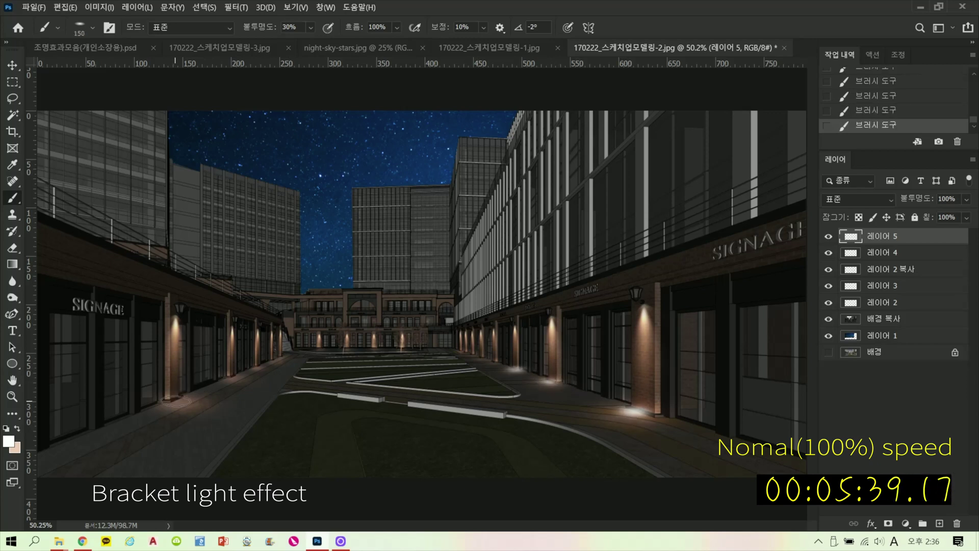
{"action": "key", "text": "bracketleft"}
{"action": "key", "text": "bracketleft"}
{"action": "key", "text": "bracketleft"}
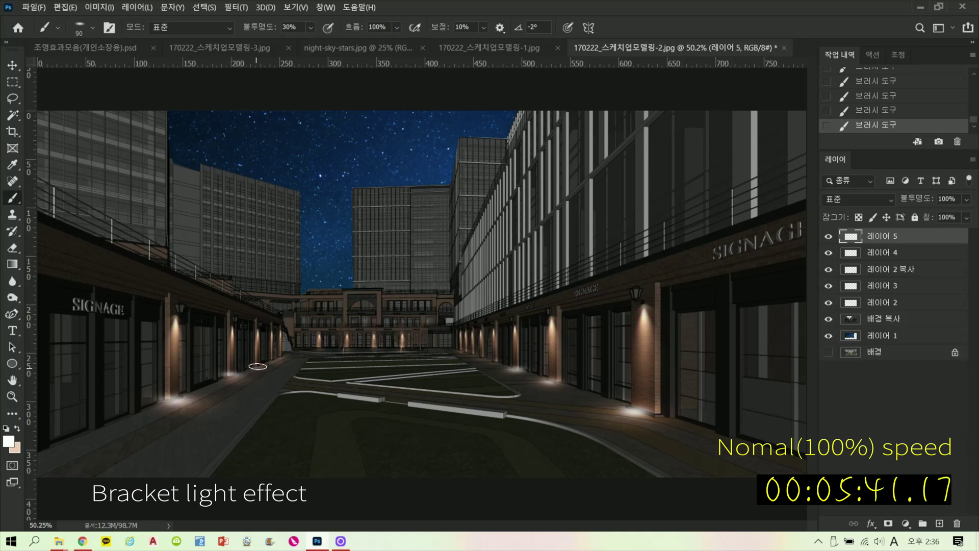
- Set the white pavement highlight layer's blend mode to Color Dodge (색상 닷지) and its fill to 45%
{"action": "left_click", "coordinate": [865, 200]}
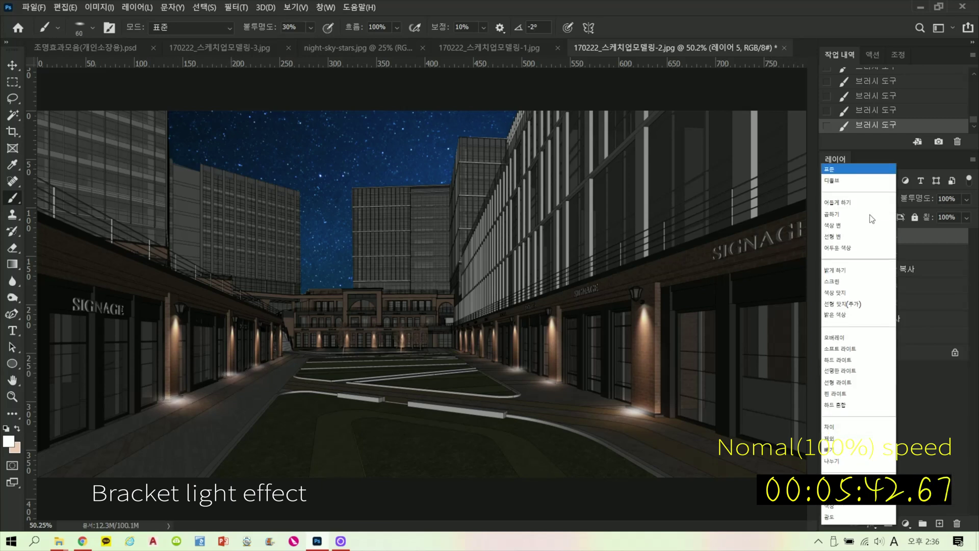
{"action": "left_click", "coordinate": [862, 304]}
{"action": "left_click", "coordinate": [967, 218]}
{"action": "left_click_drag", "start_coordinate": [960, 238], "coordinate": [938, 234]}
- Copy the warm light source (광원 (Warm)) from 조명효과모음(개인소장용).psd and paste it into 170222_스케치업모델링-2.jpg
{"action": "left_click", "coordinate": [67, 48]}
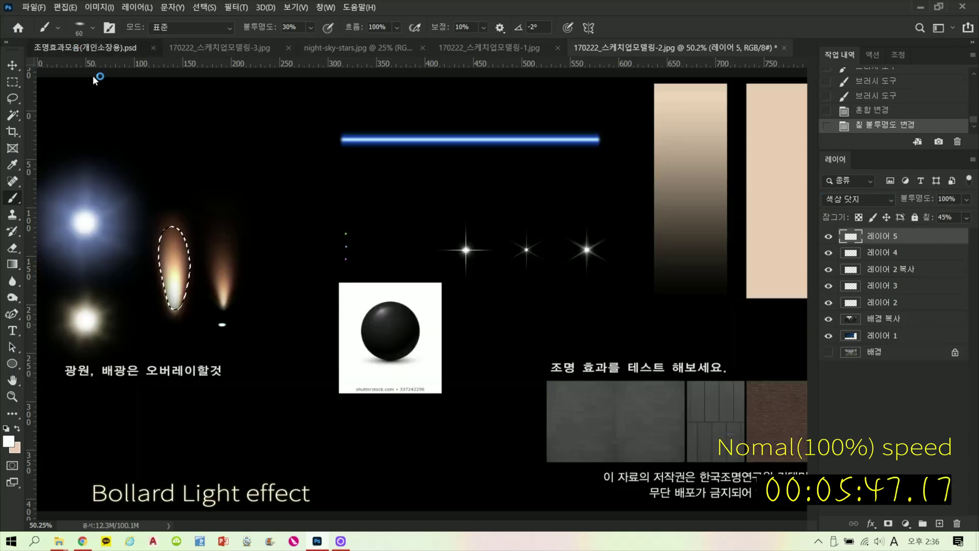
{"action": "right_click", "coordinate": [86, 328]}
{"action": "left_click", "coordinate": [102, 330]}
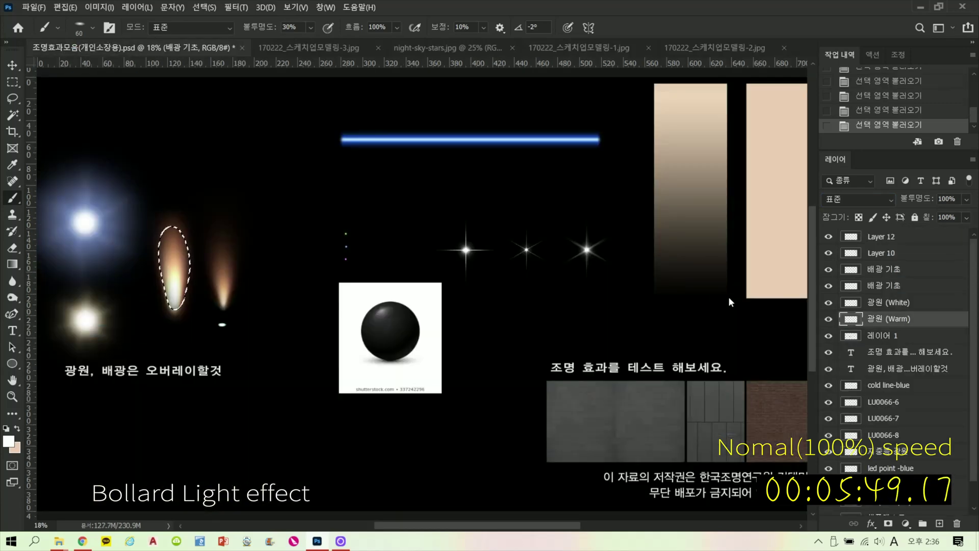
{"action": "left_click", "coordinate": [853, 320], "text": "ctrl"}
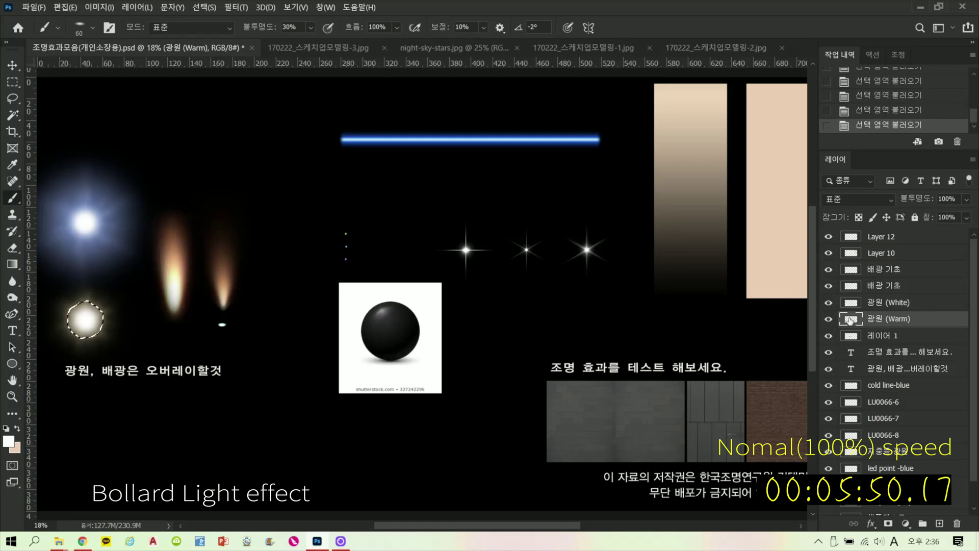
{"action": "left_click", "coordinate": [721, 48]}
{"action": "key", "text": "ctrl+v"}
- Scale the pasted light source down to a small bollard light and place it on the paving beside the right end of the curved curb
{"action": "key", "text": "ctrl+t"}
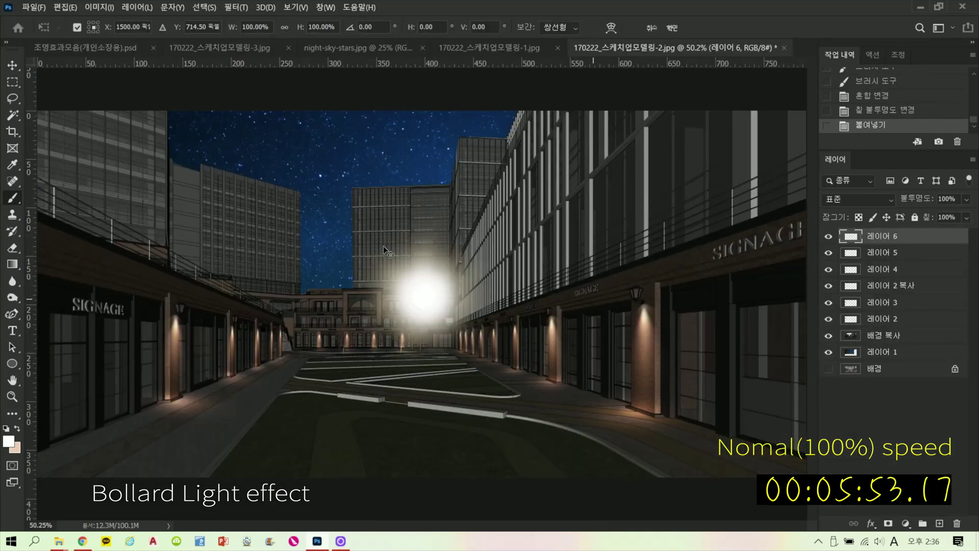
{"action": "mouse_move", "coordinate": [325, 185]}
{"action": "left_mouse_down"}
{"action": "mouse_move", "coordinate": [454, 310]}
{"action": "mouse_move", "coordinate": [487, 365]}
{"action": "mouse_move", "coordinate": [556, 408]}
{"action": "mouse_move", "coordinate": [564, 401]}
{"action": "mouse_move", "coordinate": [550, 410]}
{"action": "left_mouse_up"}
{"action": "key", "text": "Return"}
{"action": "key", "text": "b"}
{"action": "key", "text": "ctrl+t"}
{"action": "key", "text": "Return"}
{"action": "key", "text": "b"}
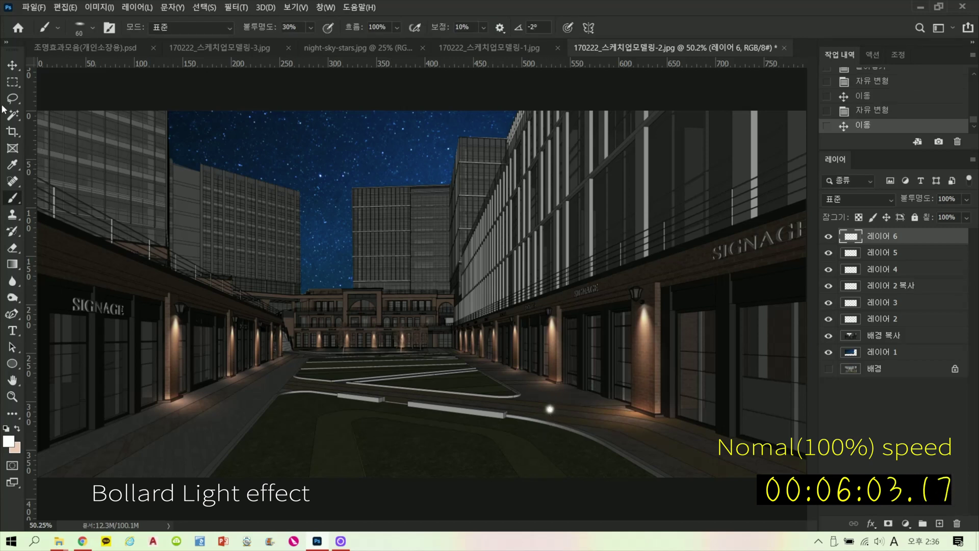
- Lasso the bollard light, duplicate it twice along the path behind the curb, and scale the farthest copy to suit the perspective
{"action": "key", "text": "l"}
{"action": "mouse_move", "coordinate": [594, 423]}
{"action": "left_mouse_down"}
{"action": "mouse_move", "coordinate": [512, 379]}
{"action": "mouse_move", "coordinate": [428, 400]}
{"action": "mouse_move", "coordinate": [357, 398]}
{"action": "mouse_move", "coordinate": [306, 380]}
{"action": "mouse_move", "coordinate": [305, 388]}
{"action": "left_mouse_up"}
{"action": "key", "text": "ctrl+t"}
{"action": "key", "text": "Return"}
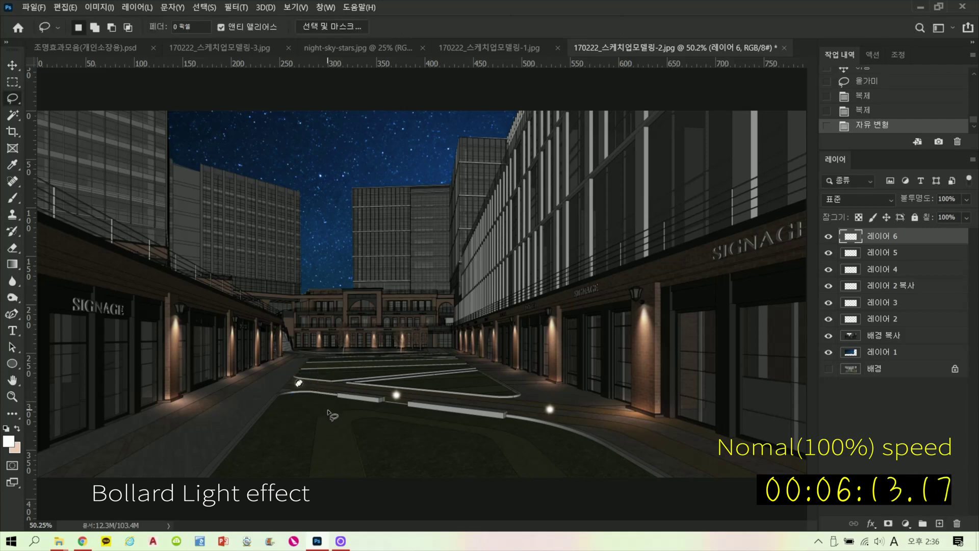
{"action": "key", "text": "super"}
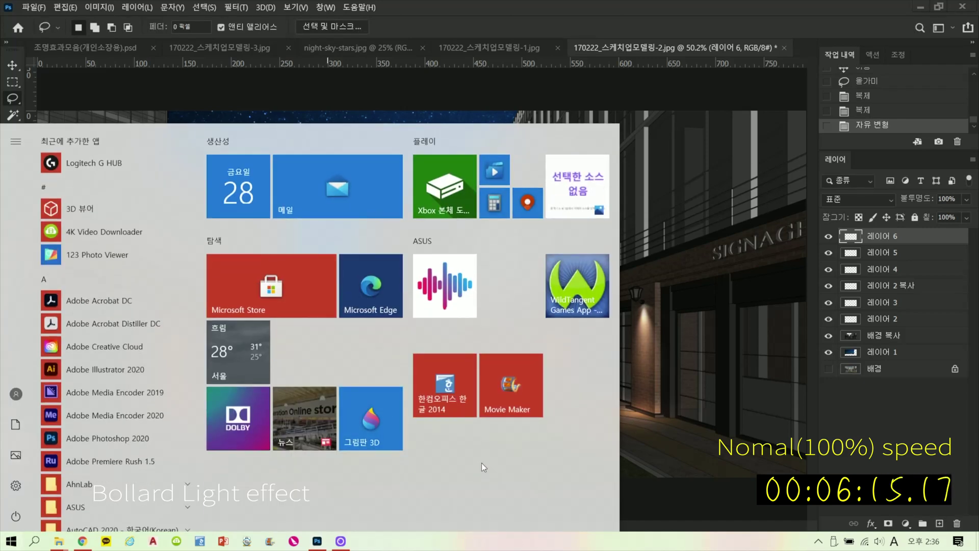
{"action": "key", "text": "super"}
{"action": "scroll", "coordinate": [418, 452], "scroll_direction": "up", "scroll_amount": 3}
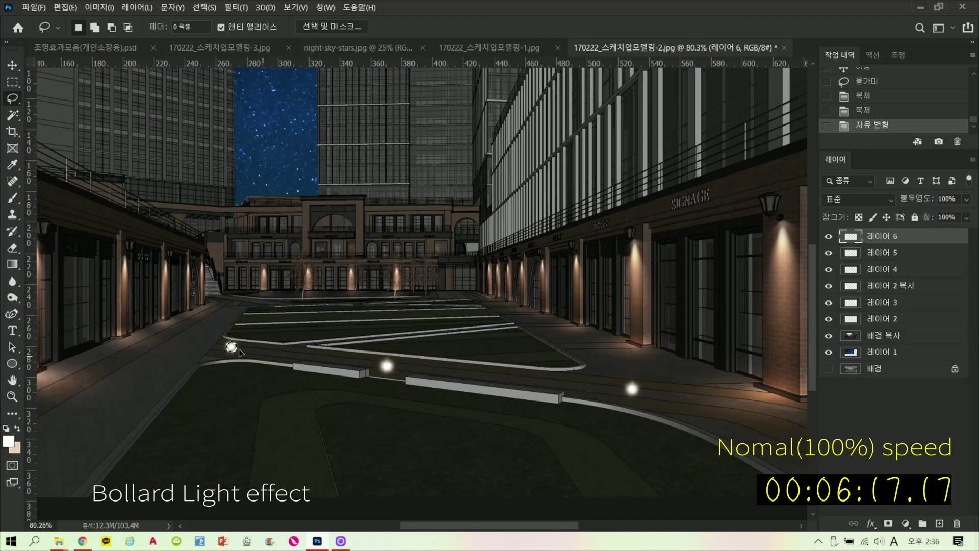
- Duplicate the bollard light along the curbs of the middle lawn and scale each copy to suit the perspective
{"action": "left_click_drag", "start_coordinate": [230, 351], "coordinate": [449, 352]}
{"action": "key", "text": "ctrl+t"}
{"action": "key", "text": "Return"}
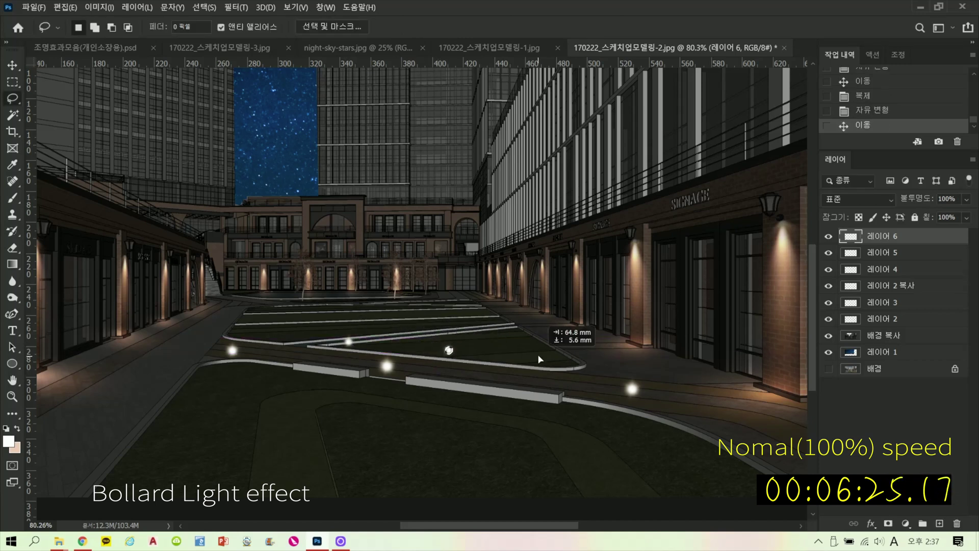
{"action": "mouse_move", "coordinate": [541, 359]}
{"action": "left_mouse_down"}
{"action": "mouse_move", "coordinate": [269, 334]}
{"action": "mouse_move", "coordinate": [277, 326]}
{"action": "mouse_move", "coordinate": [262, 334]}
{"action": "mouse_move", "coordinate": [679, 305]}
{"action": "mouse_move", "coordinate": [687, 290]}
{"action": "mouse_move", "coordinate": [686, 301]}
{"action": "mouse_move", "coordinate": [551, 313]}
{"action": "mouse_move", "coordinate": [704, 306]}
{"action": "mouse_move", "coordinate": [502, 273]}
{"action": "mouse_move", "coordinate": [285, 272]}
{"action": "mouse_move", "coordinate": [644, 267]}
{"action": "left_mouse_up"}
{"action": "key", "text": "ctrl+t"}
{"action": "key", "text": "Return"}
- Add smaller bollard light copies across the rear lawn strips, scaling them down with distance
{"action": "key", "text": "l"}
{"action": "scroll", "coordinate": [279, 339], "scroll_direction": "up", "scroll_amount": 4}
{"action": "key", "text": "ctrl+t"}
{"action": "key", "text": "Return"}
{"action": "key", "text": "l"}
{"action": "key", "text": "ctrl+t"}
{"action": "key", "text": "Return"}
{"action": "key", "text": "l"}
{"action": "scroll", "coordinate": [609, 270], "scroll_direction": "down", "scroll_amount": 5}
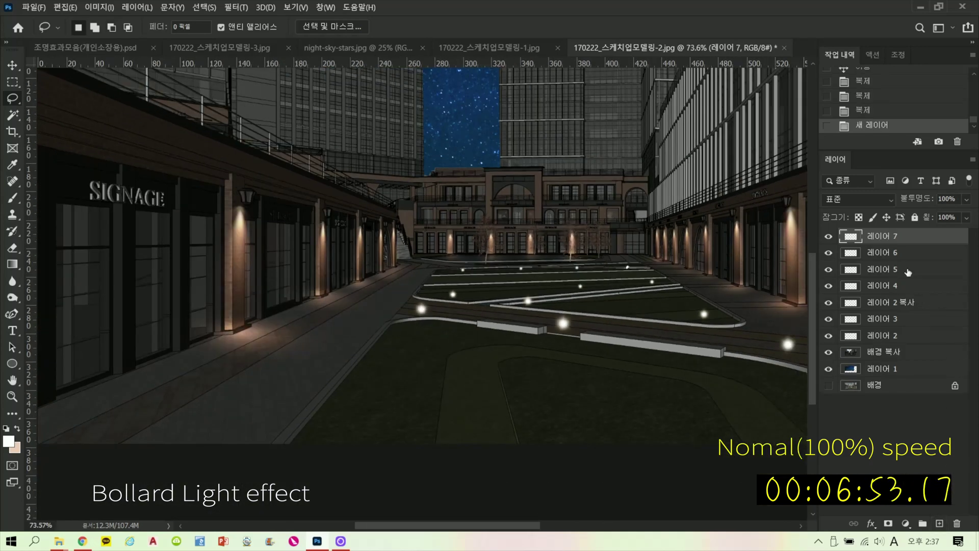
- Add an empty layer directly below the bollard light layer and set the bollard light layer's blend mode to Screen (스크린)
{"action": "left_click", "coordinate": [939, 521]}
{"action": "key", "text": "ctrl+bracketleft"}
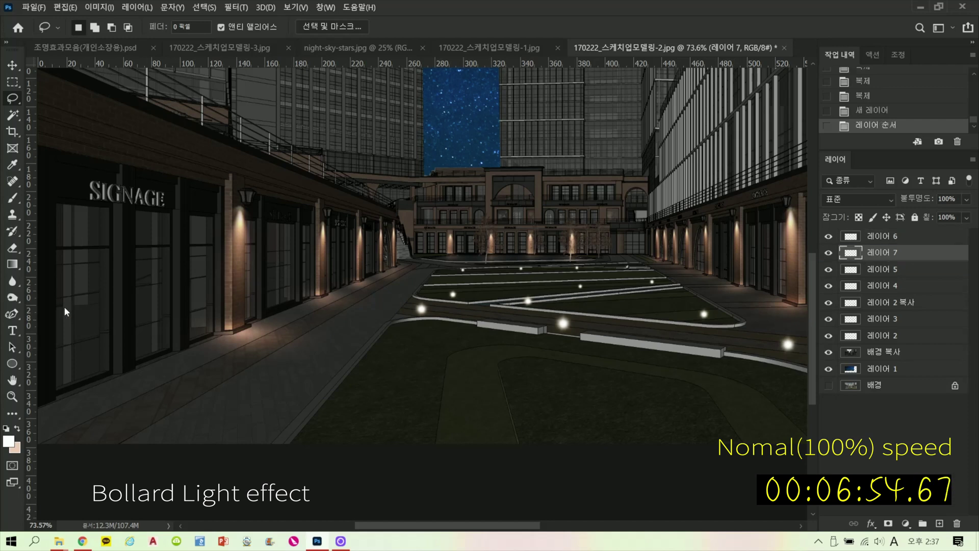
{"action": "left_click", "coordinate": [883, 236]}
{"action": "left_click", "coordinate": [870, 198]}
{"action": "left_click", "coordinate": [861, 281]}
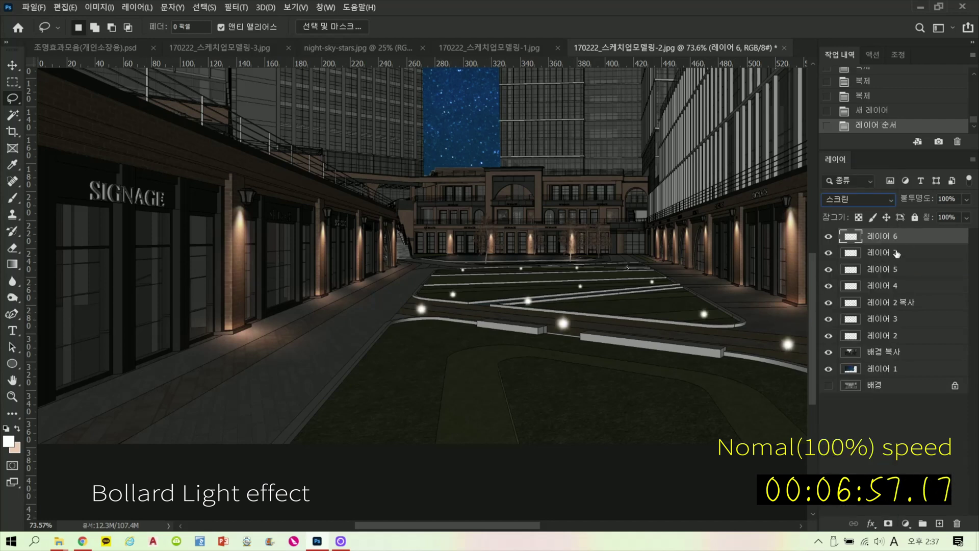
- On 레이어 7, paint soft beige glows with a 250 px brush on the grass below the two nearest bollards left of the bench
{"action": "left_click", "coordinate": [878, 253]}
{"action": "left_click", "coordinate": [18, 427]}
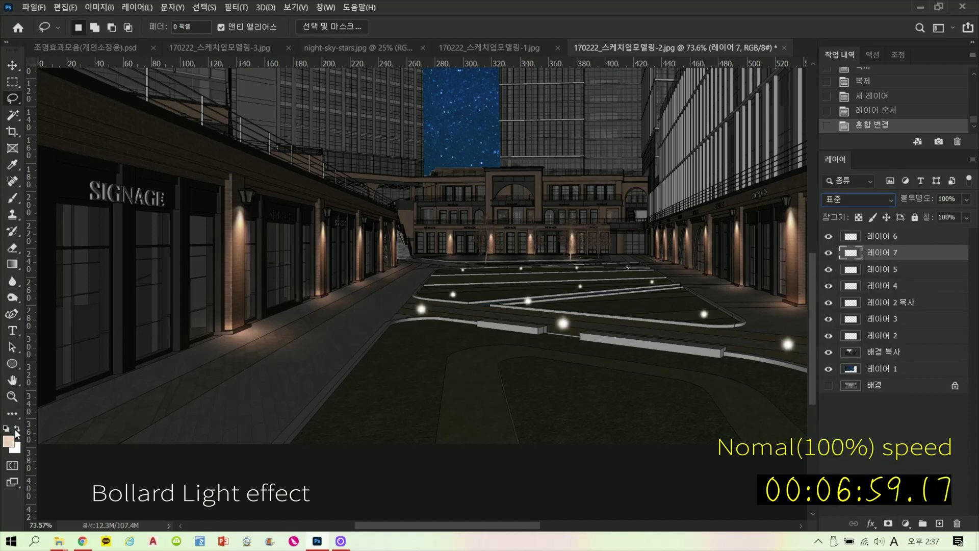
{"action": "key", "text": "b"}
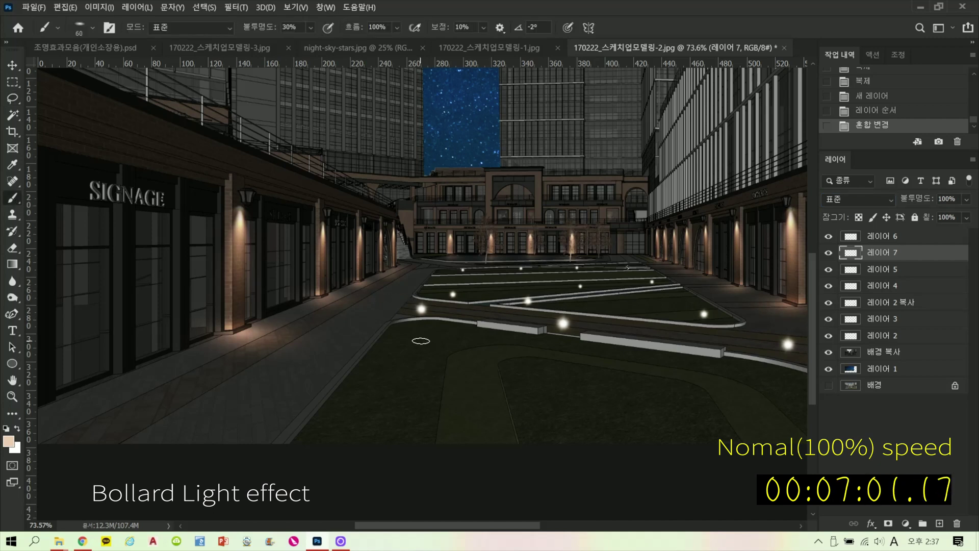
{"action": "key", "text": "bracketright"}
{"action": "key", "text": "bracketright"}
{"action": "key", "text": "bracketright"}
{"action": "key", "text": "bracketright"}
{"action": "key", "text": "bracketright"}
{"action": "key", "text": "bracketright"}
{"action": "key", "text": "bracketright"}
{"action": "key", "text": "bracketright"}
{"action": "key", "text": "bracketright"}
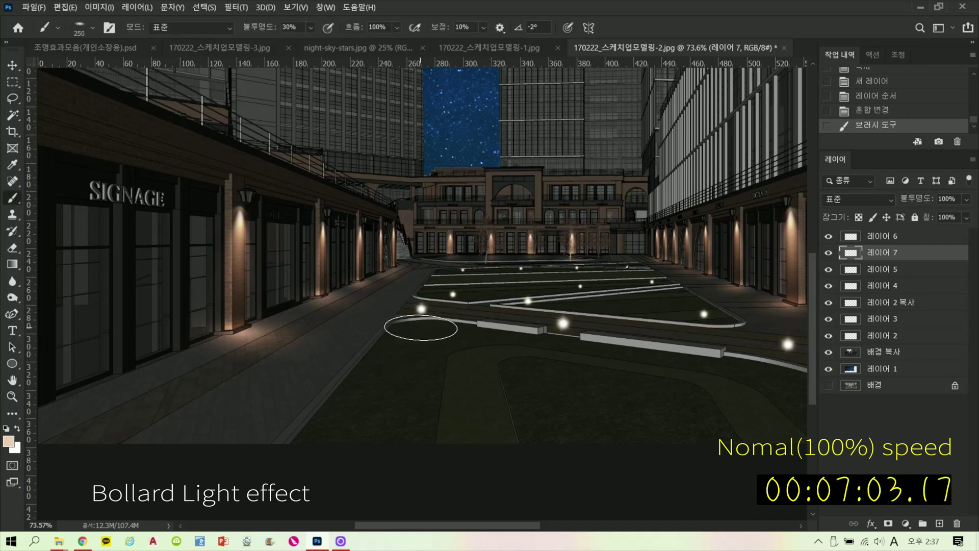
{"action": "left_click", "coordinate": [419, 327]}
{"action": "left_click", "coordinate": [419, 324]}
{"action": "left_click", "coordinate": [419, 323]}
{"action": "left_click", "coordinate": [414, 320]}
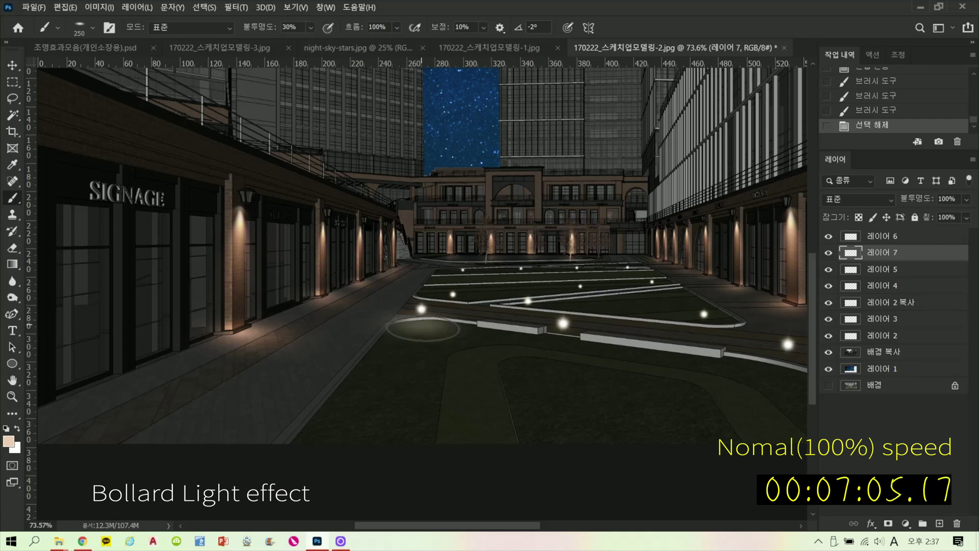
{"action": "left_click", "coordinate": [563, 344]}
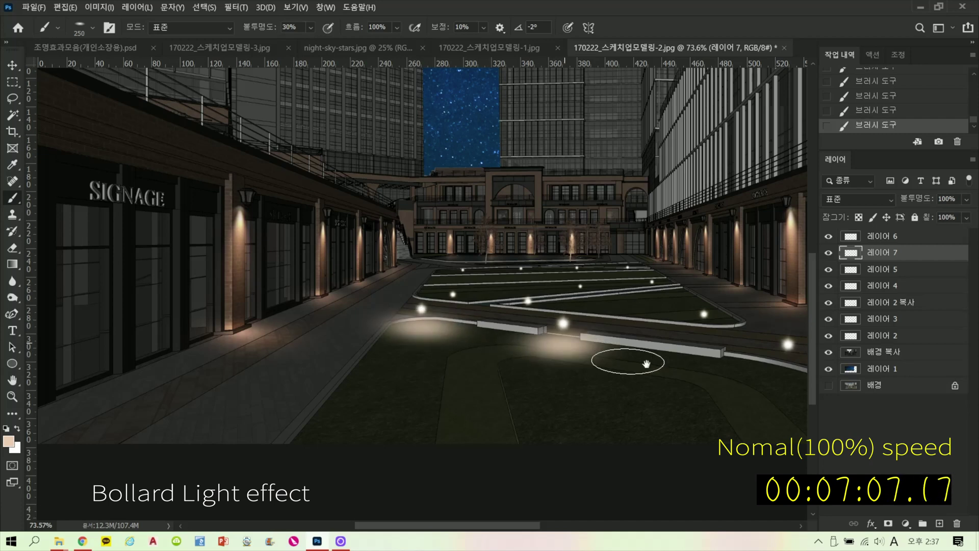
- Paint a larger beige glow with a 500 px brush below the bollard at the right end of the curved curb
{"action": "scroll", "coordinate": [576, 352], "scroll_direction": "right", "scroll_amount": 4}
{"action": "key", "text": "bracketright"}
{"action": "key", "text": "bracketright"}
{"action": "left_click", "coordinate": [591, 357]}
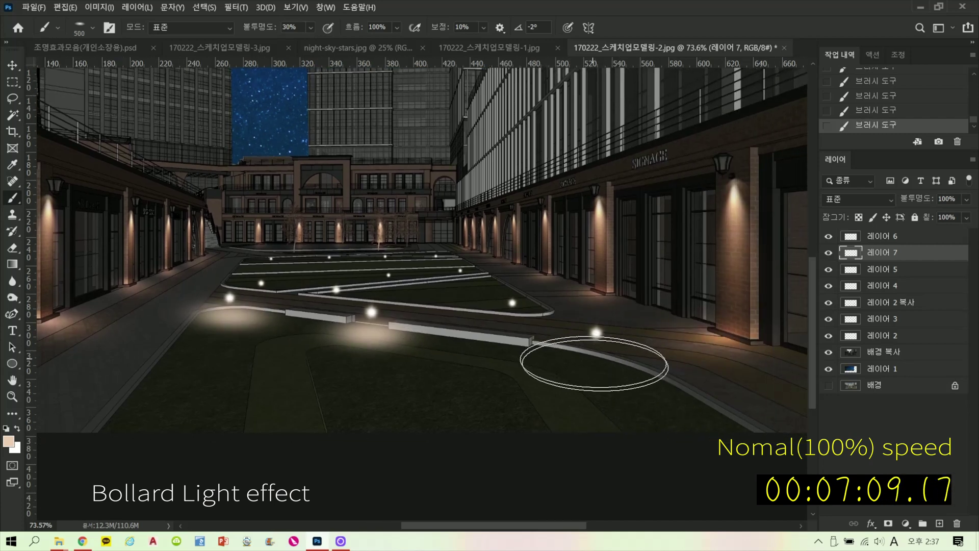
- Paint smaller beige glows below the farther bollards, reducing the brush through 175 and 125 to 100 px with distance
{"action": "key", "text": "bracketleft"}
{"action": "key", "text": "bracketleft"}
{"action": "key", "text": "bracketleft"}
{"action": "key", "text": "bracketleft"}
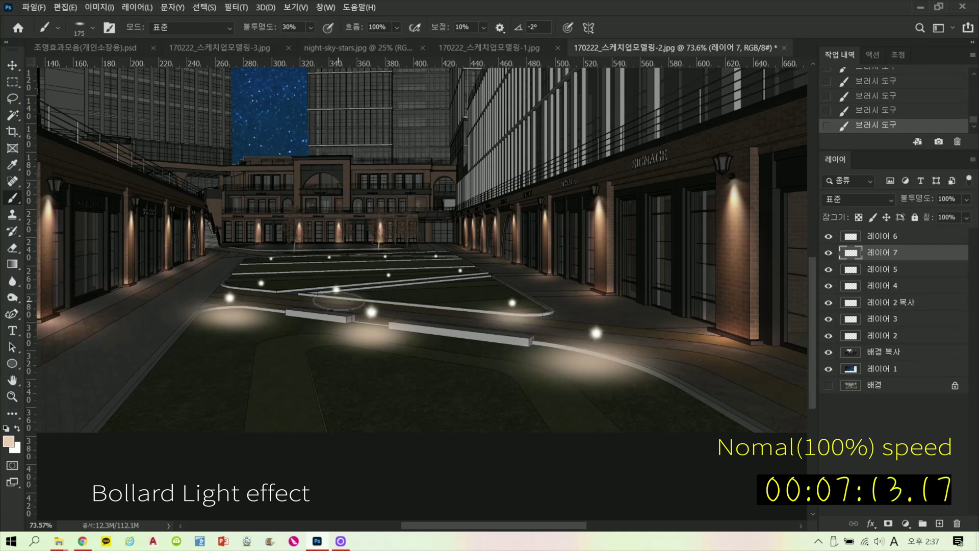
{"action": "key", "text": "bracketleft"}
{"action": "key", "text": "bracketleft"}
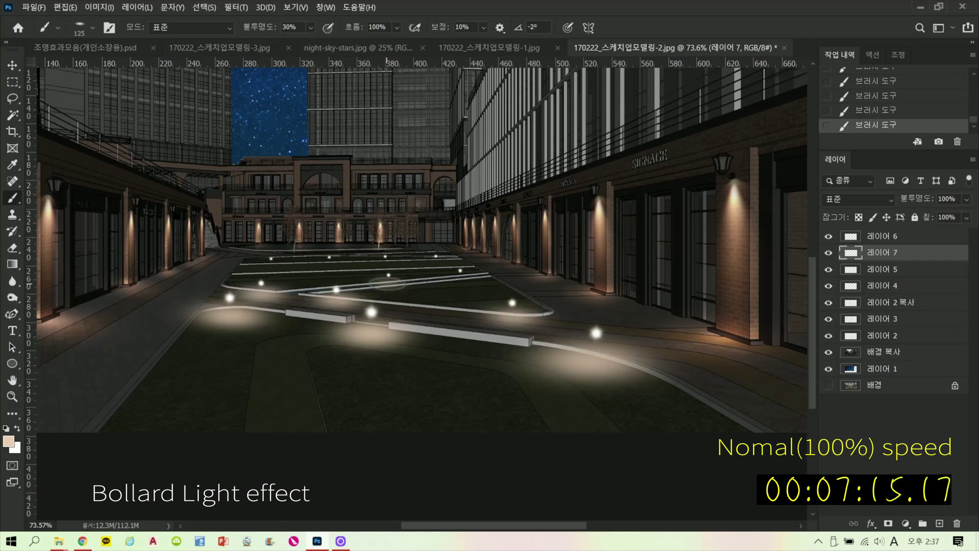
{"action": "key", "text": "bracketleft"}
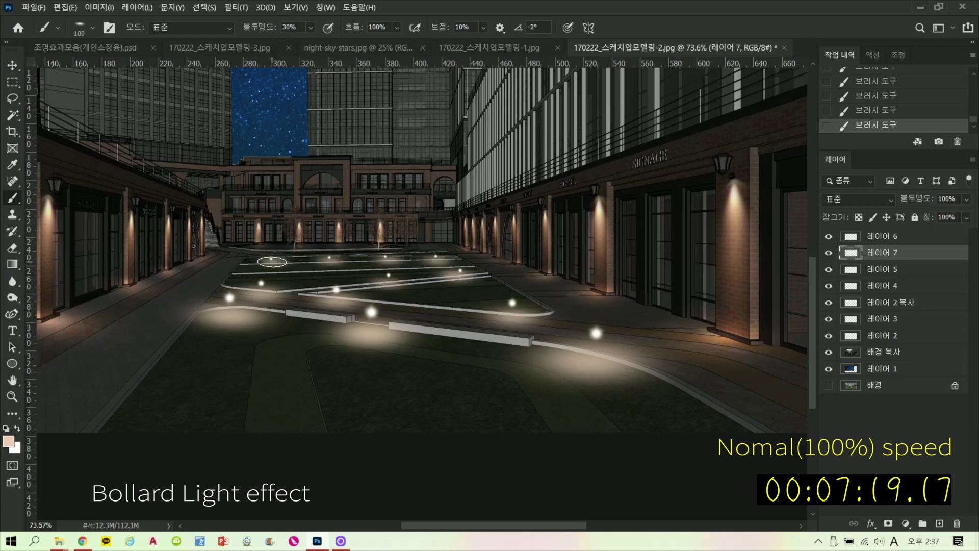
- Set the beige glow layer's blend mode to Color Dodge (색상 닷지) and its fill to 80%
{"action": "left_click", "coordinate": [858, 200]}
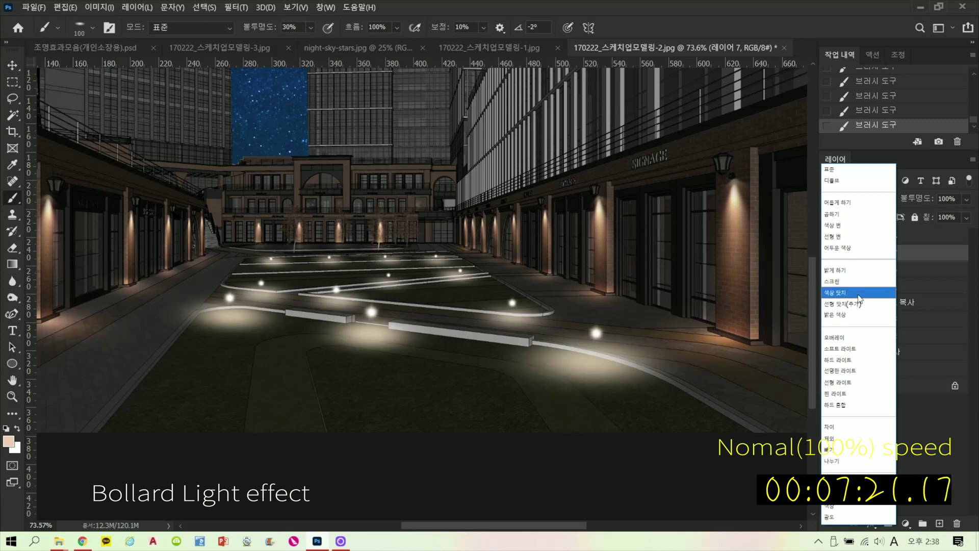
{"action": "left_click", "coordinate": [854, 272]}
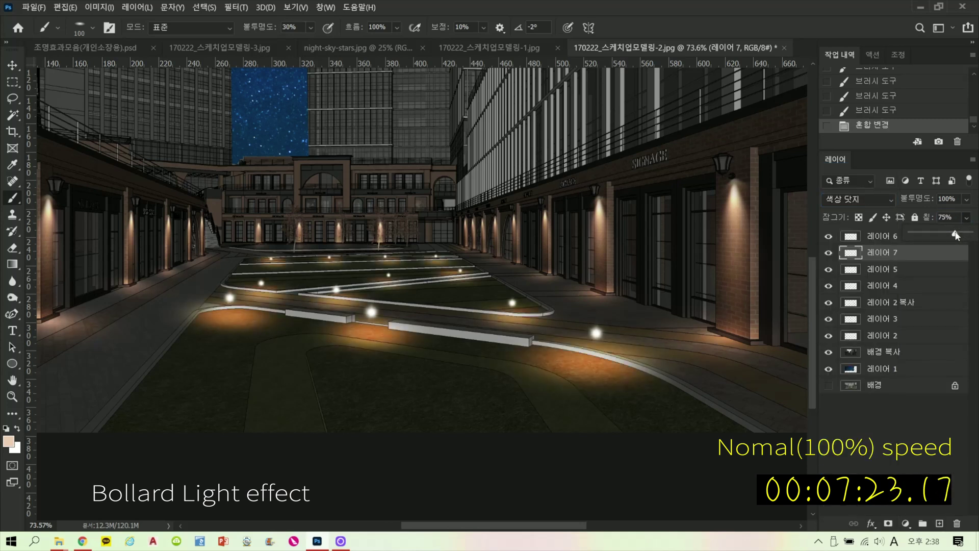
{"action": "left_click_drag", "start_coordinate": [956, 235], "coordinate": [956, 235]}
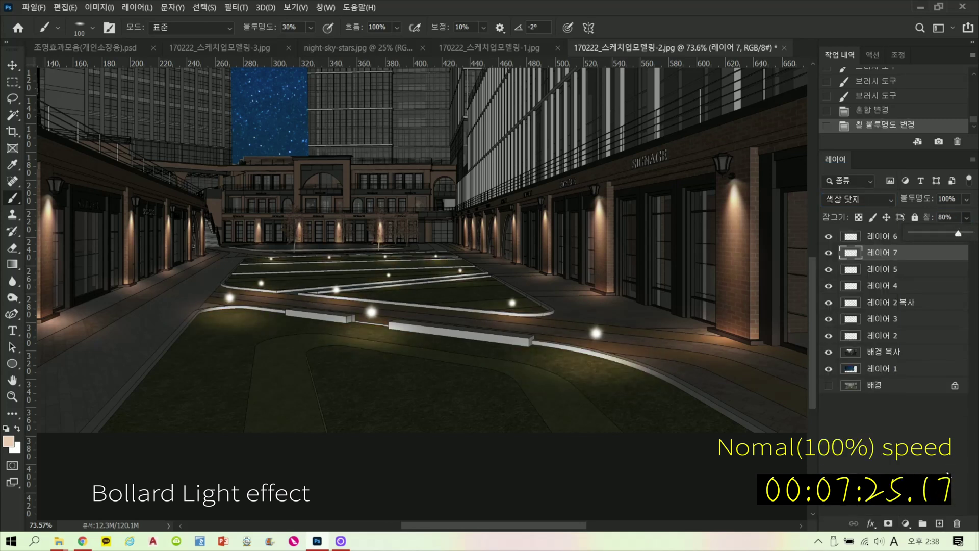
- Add a layer above the beige glow layer and paint a white glow below the bollard at the curved curb's right end
{"action": "left_click", "coordinate": [940, 523]}
{"action": "key", "text": "x"}
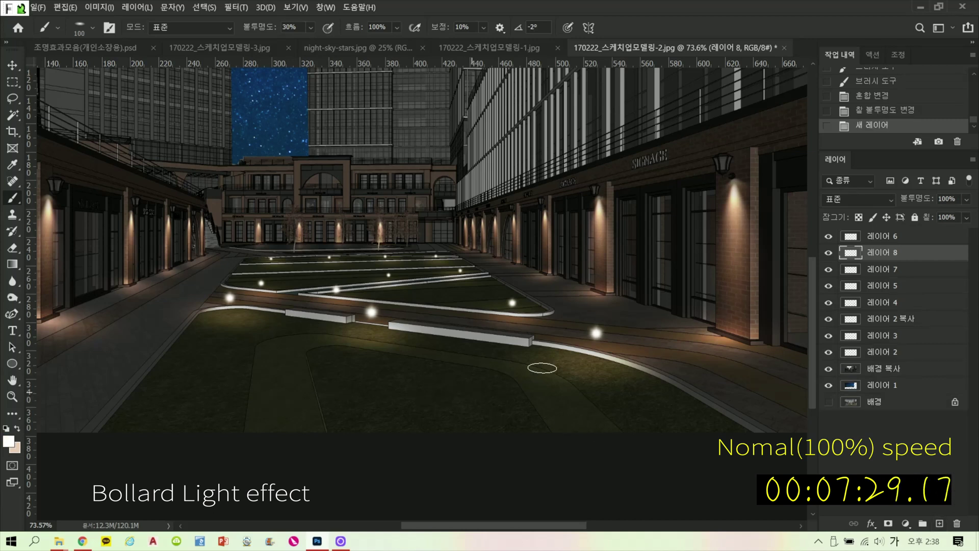
{"action": "left_click", "coordinate": [592, 355]}
{"action": "left_click", "coordinate": [592, 355]}
{"action": "key", "text": "bracketright"}
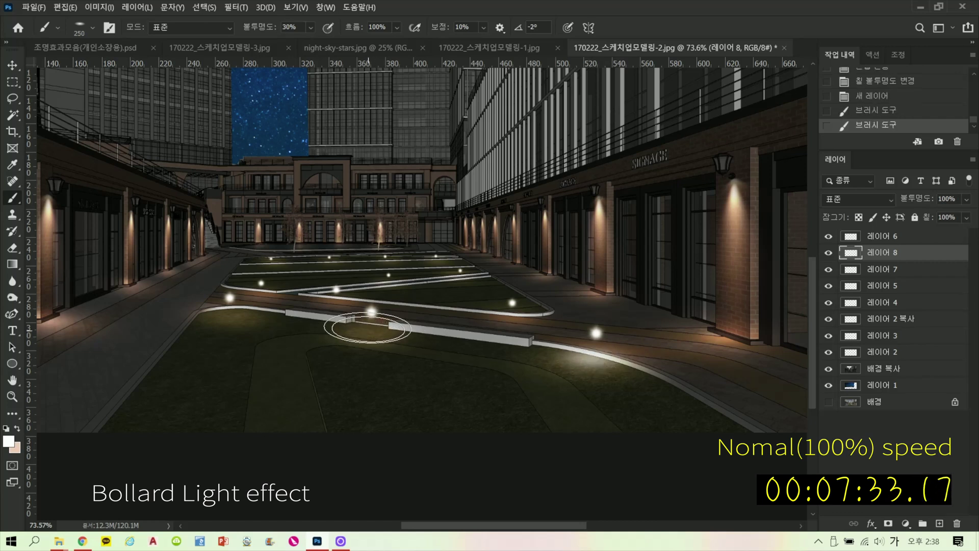
- Paint white glows below the remaining bollards, reducing the brush from 150 to 70 px with distance
{"action": "key", "text": "bracketleft"}
{"action": "left_click", "coordinate": [370, 327]}
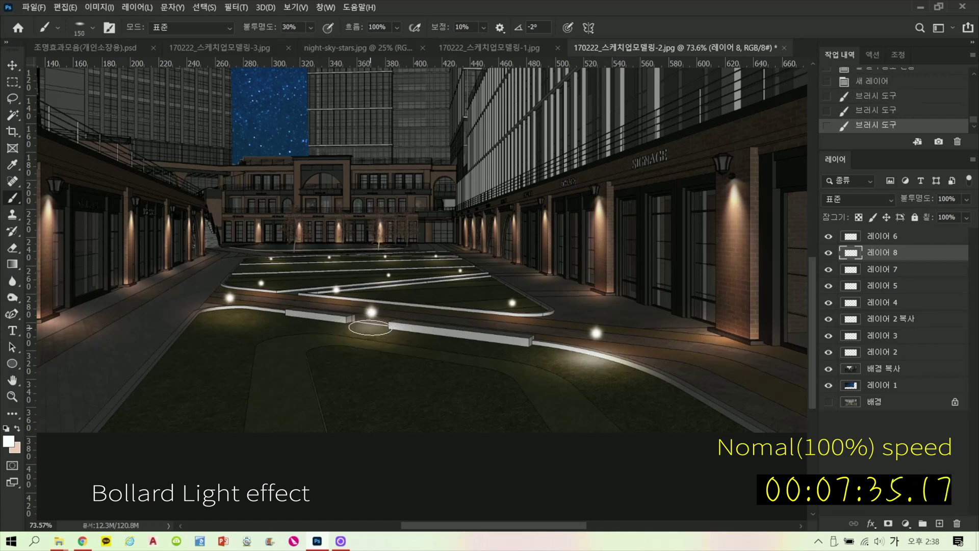
{"action": "left_click", "coordinate": [370, 327]}
{"action": "key", "text": "bracketleft"}
{"action": "left_click", "coordinate": [231, 313]}
{"action": "key", "text": "bracketleft"}
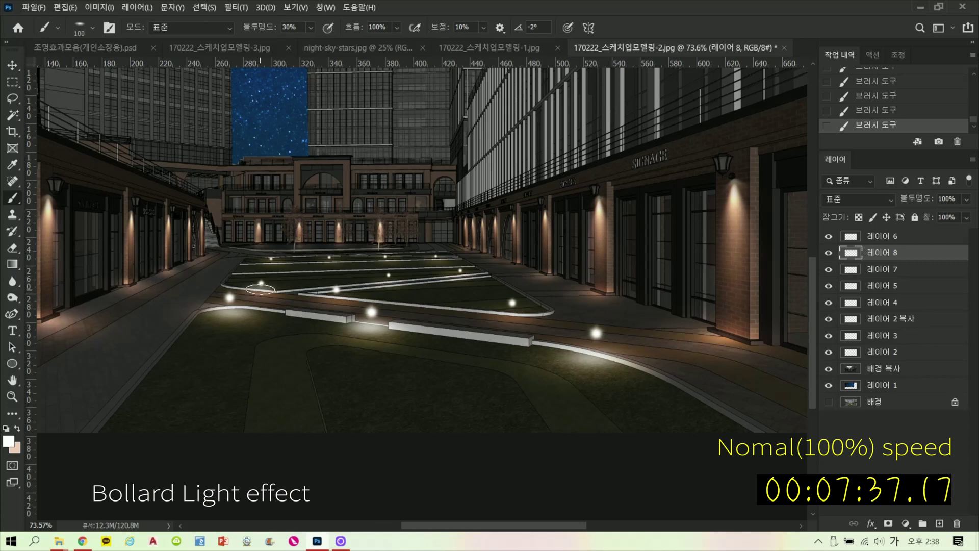
{"action": "left_click", "coordinate": [512, 311]}
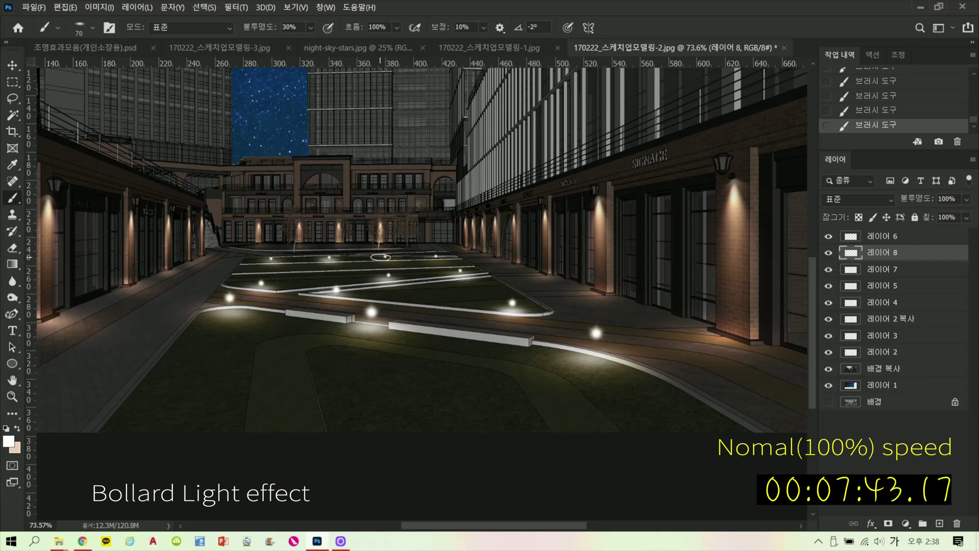
- Set the white glow layer's blend mode to Color Dodge (색상 닷지) and its fill to 53%
{"action": "left_click", "coordinate": [851, 199]}
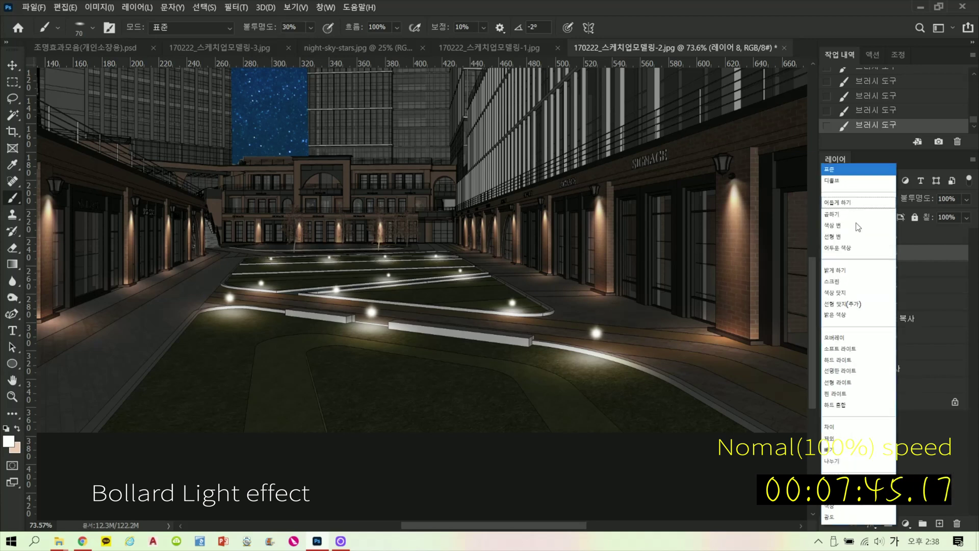
{"action": "left_click", "coordinate": [851, 286]}
{"action": "left_click", "coordinate": [966, 217]}
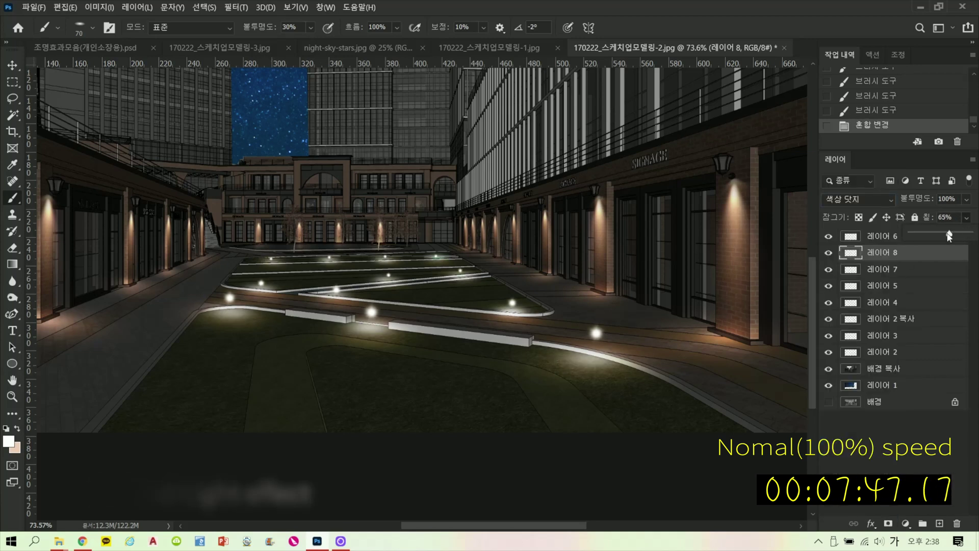
{"action": "left_click_drag", "start_coordinate": [958, 237], "coordinate": [942, 236]}
- Lasso the distant towers above the central building and copy that area of 배경 복사 to a new layer
{"action": "scroll", "coordinate": [552, 335], "scroll_direction": "down", "scroll_amount": 2, "text": "alt"}
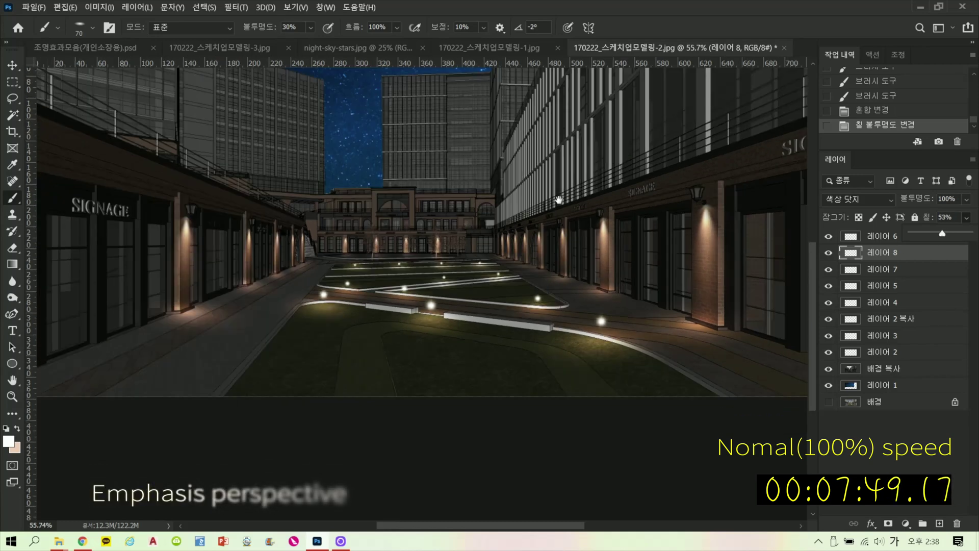
{"action": "left_click", "coordinate": [12, 98]}
{"action": "scroll", "coordinate": [220, 207], "scroll_direction": "up", "scroll_amount": 1, "text": "alt"}
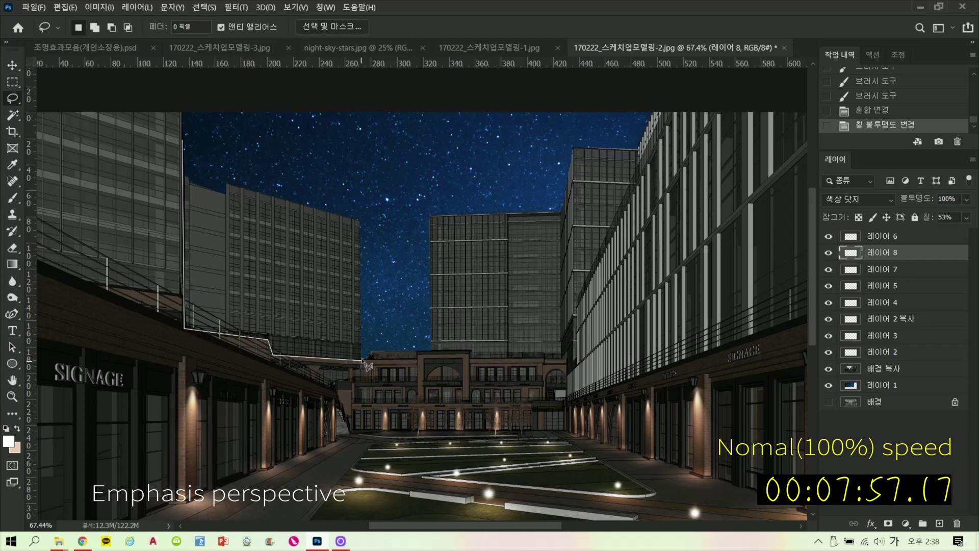
{"action": "left_click", "coordinate": [472, 355]}
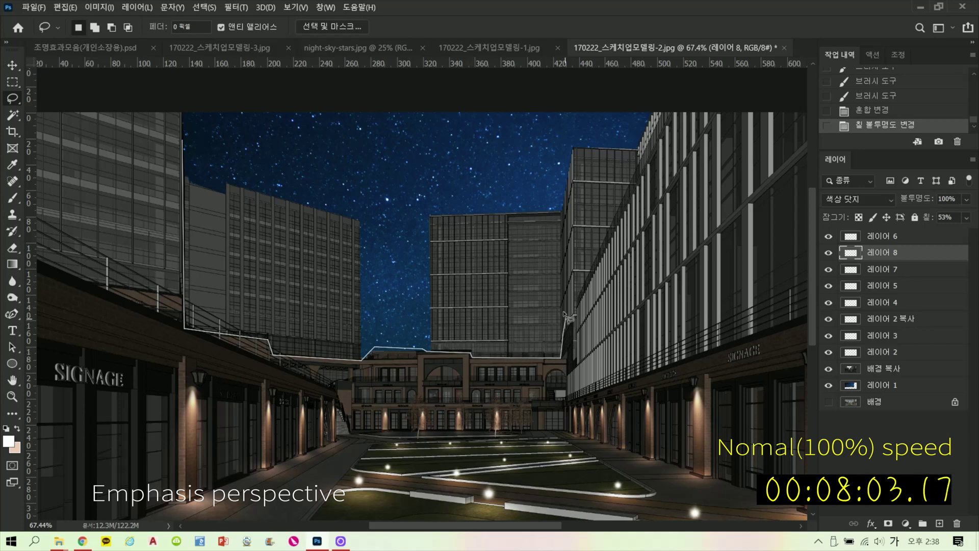
{"action": "double_click", "coordinate": [433, 109]}
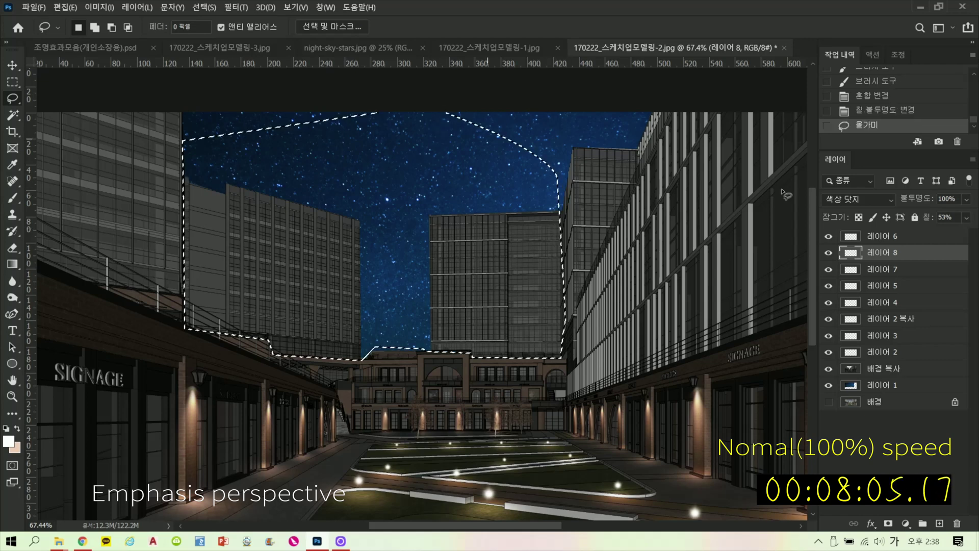
{"action": "left_click", "coordinate": [901, 368]}
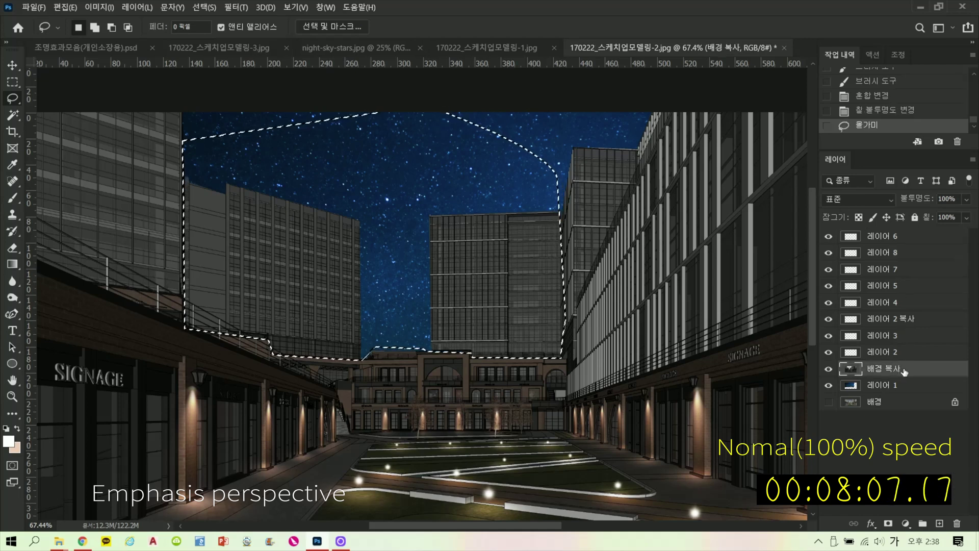
{"action": "key", "text": "ctrl+j"}
- Darken the copied distant towers with Brightness/Contrast (명도/대비), using brightness -41 and contrast -15
{"action": "key", "text": "ctrl+alt+b"}
{"action": "left_click_drag", "start_coordinate": [177, 142], "coordinate": [164, 171]}
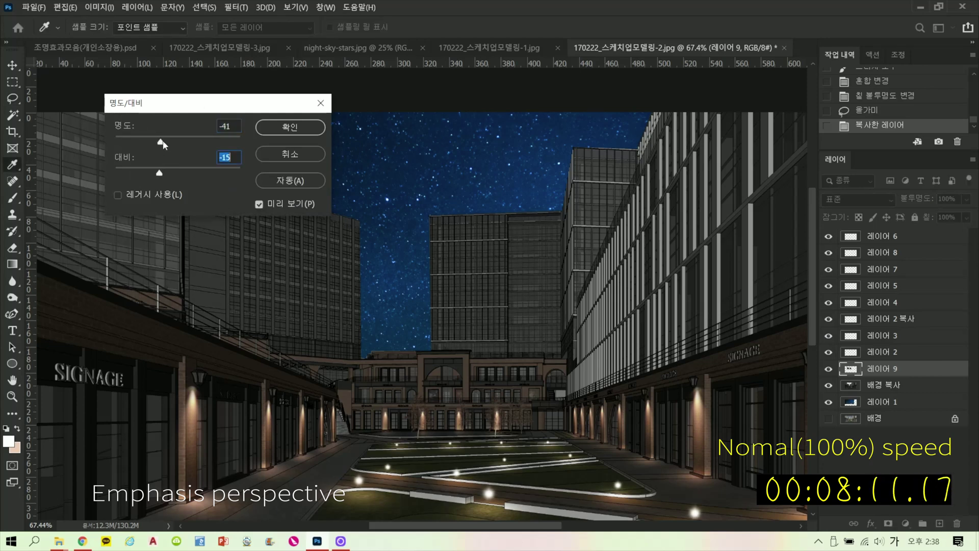
{"action": "left_click", "coordinate": [290, 127]}
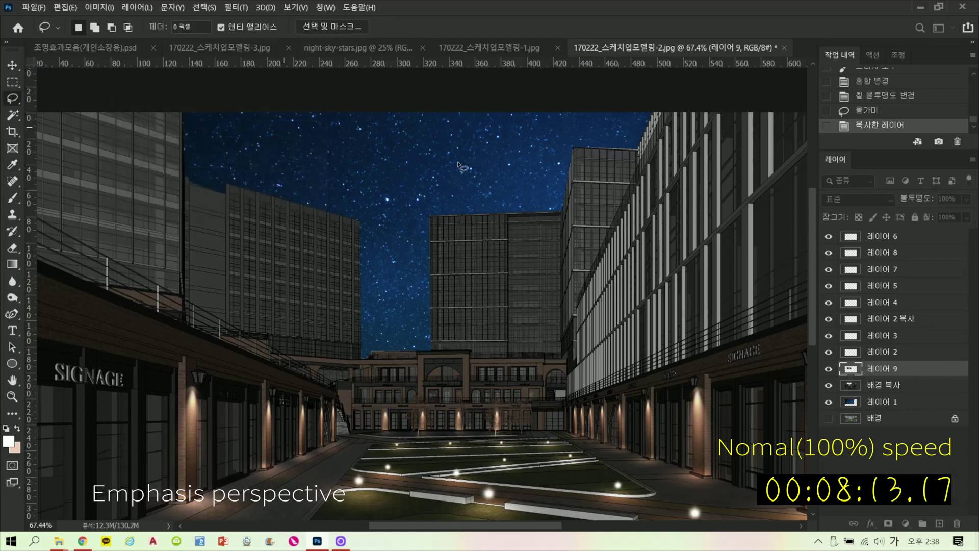
- Mute the copied distant towers with Hue/Saturation (색조/채도), using saturation -26 and lightness -24
{"action": "key", "text": "ctrl+u"}
{"action": "left_click_drag", "start_coordinate": [625, 329], "coordinate": [609, 329]}
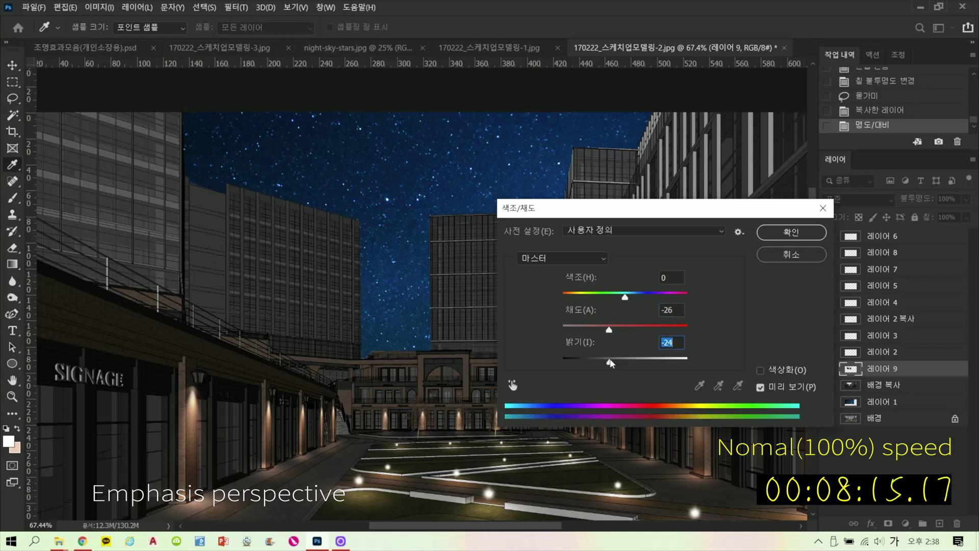
{"action": "left_click", "coordinate": [791, 232]}
{"action": "key", "text": "l"}
{"action": "scroll", "coordinate": [546, 236], "scroll_direction": "down", "scroll_amount": 5}
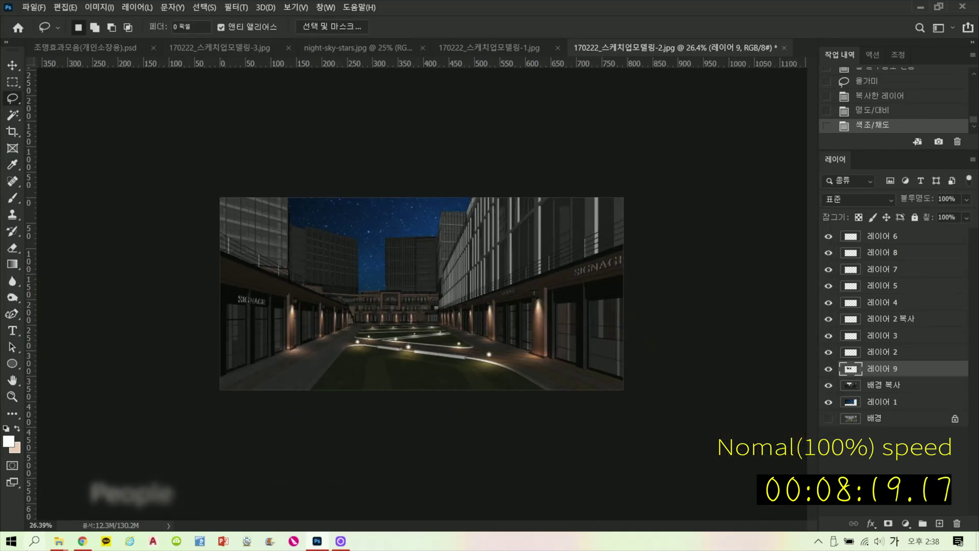
- Switch to File Explorer and open the walking man silhouette 사람1.jpg from the 첨부자료 folder as a separate Photoshop document
{"action": "mouse_move", "coordinate": [59, 541]}
{"action": "left_click", "coordinate": [85, 493]}
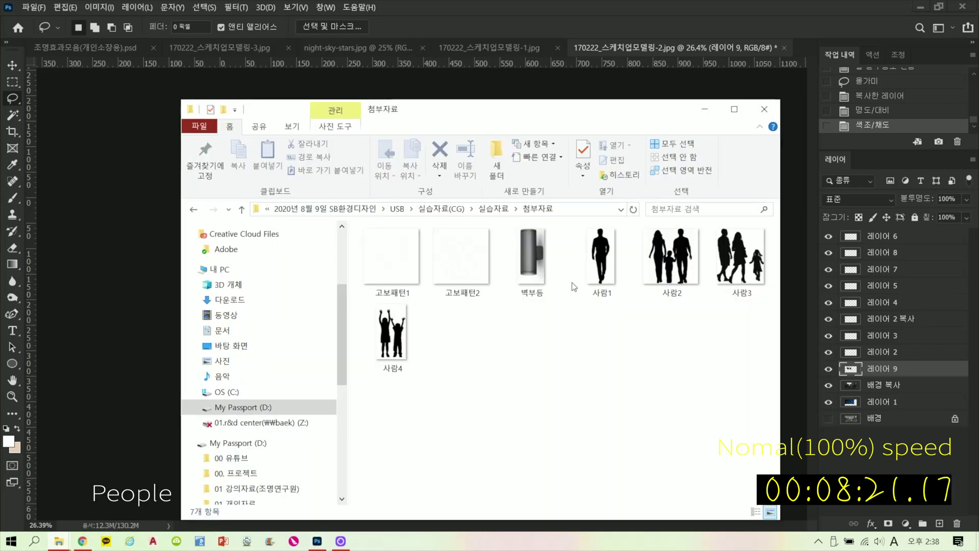
{"action": "left_click", "coordinate": [605, 294]}
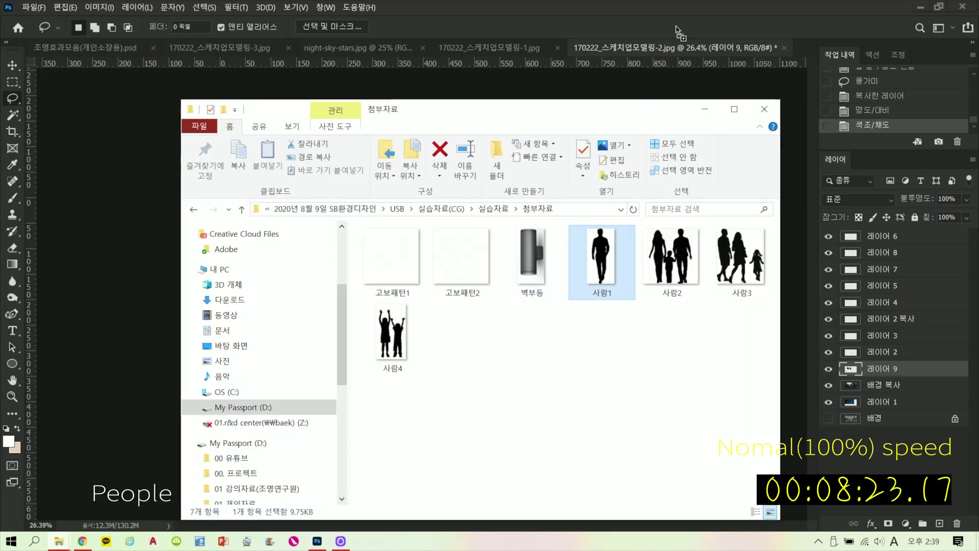
{"action": "key", "text": "Return"}
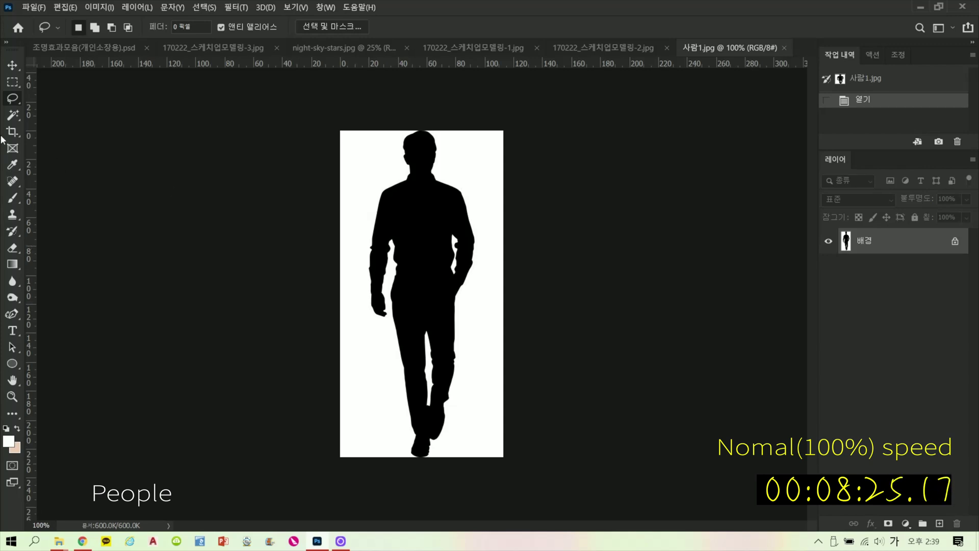
- Select the walking man silhouette with the Magic Wand, copy it, and paste it into 170222_스케치업모델링-2.jpg as a new layer
{"action": "left_click", "coordinate": [13, 115]}
{"action": "left_click", "coordinate": [399, 213]}
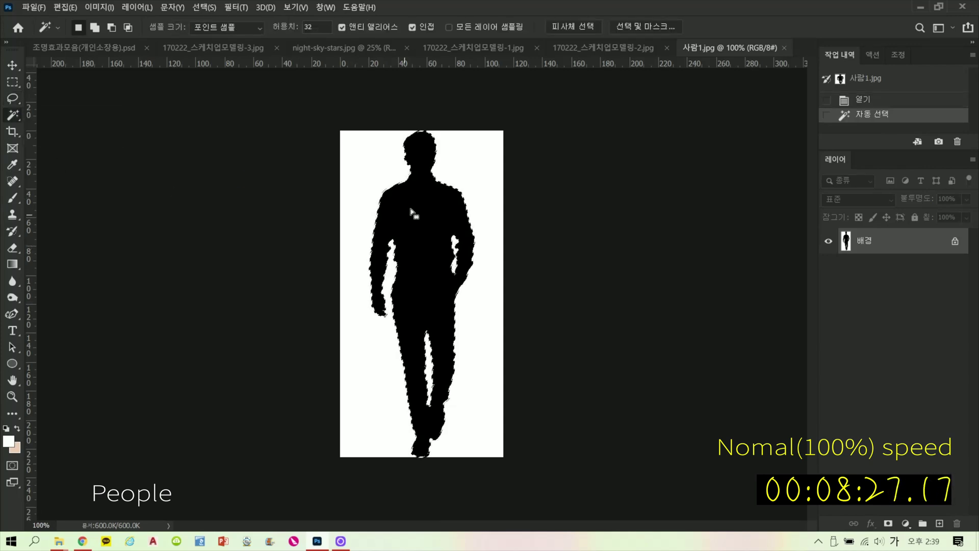
{"action": "left_click", "coordinate": [571, 47]}
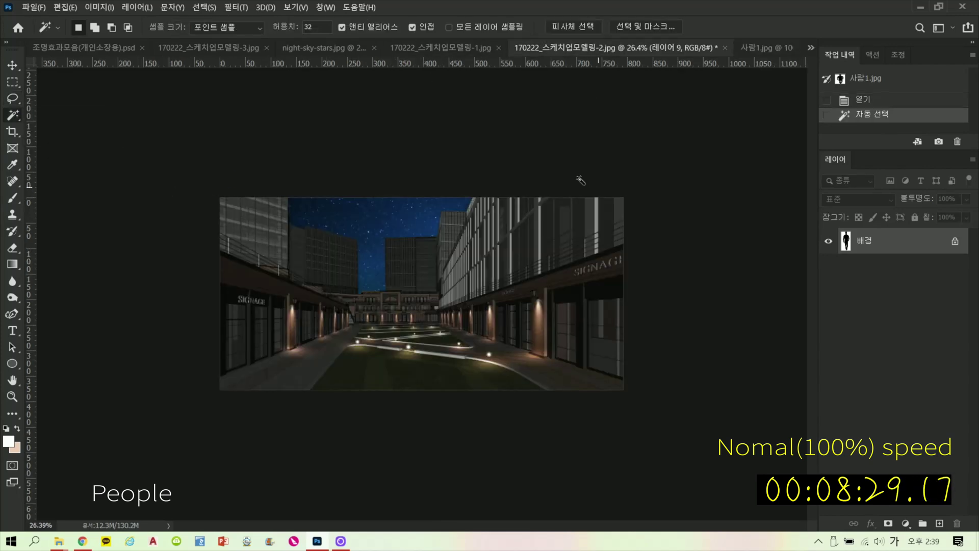
{"action": "left_click_drag", "start_coordinate": [545, 278], "coordinate": [419, 352]}
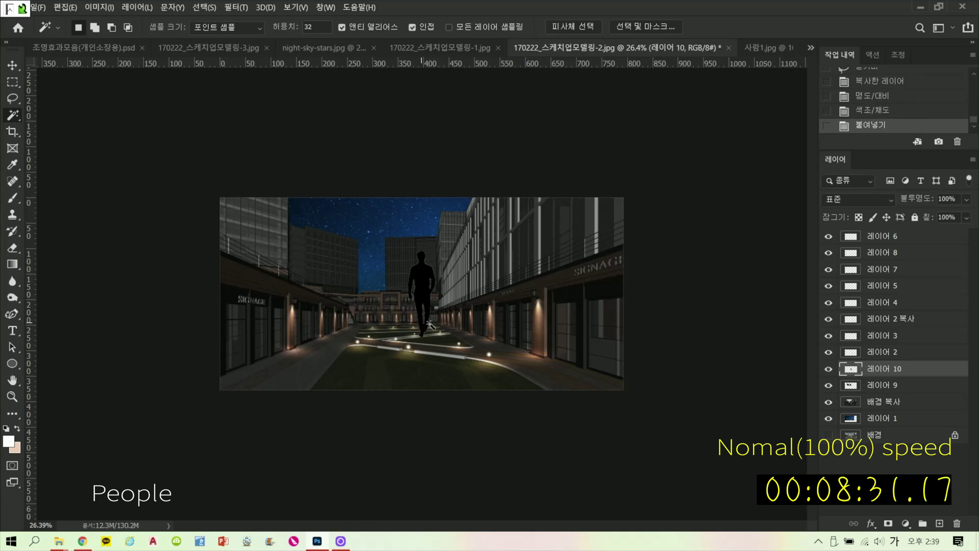
- Free-transform the man silhouette to about 59% of its pasted size and place it on the left walkway before the shopfronts
{"action": "key", "text": "ctrl+t"}
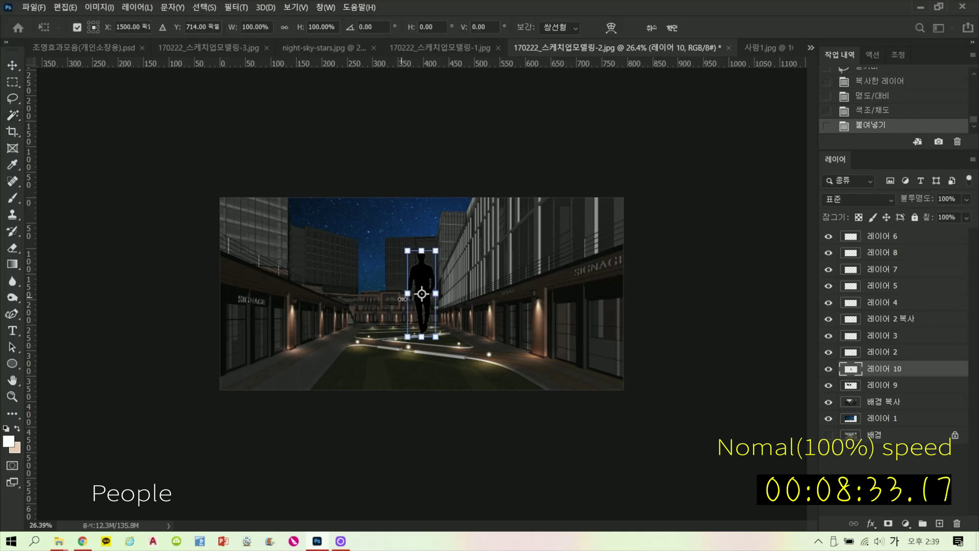
{"action": "scroll", "coordinate": [406, 302], "scroll_direction": "up", "scroll_amount": 5}
{"action": "left_click_drag", "start_coordinate": [387, 286], "coordinate": [178, 344]}
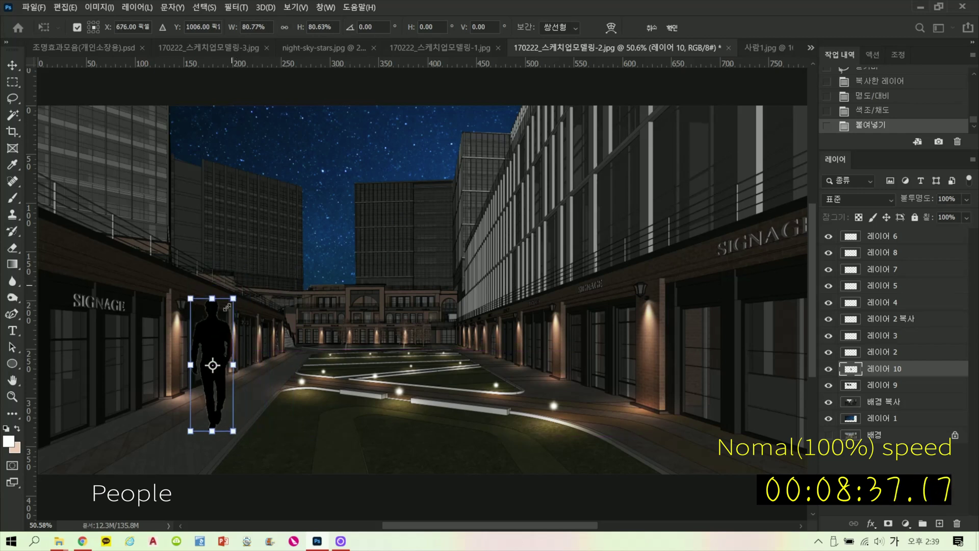
{"action": "left_click_drag", "start_coordinate": [236, 304], "coordinate": [223, 333]}
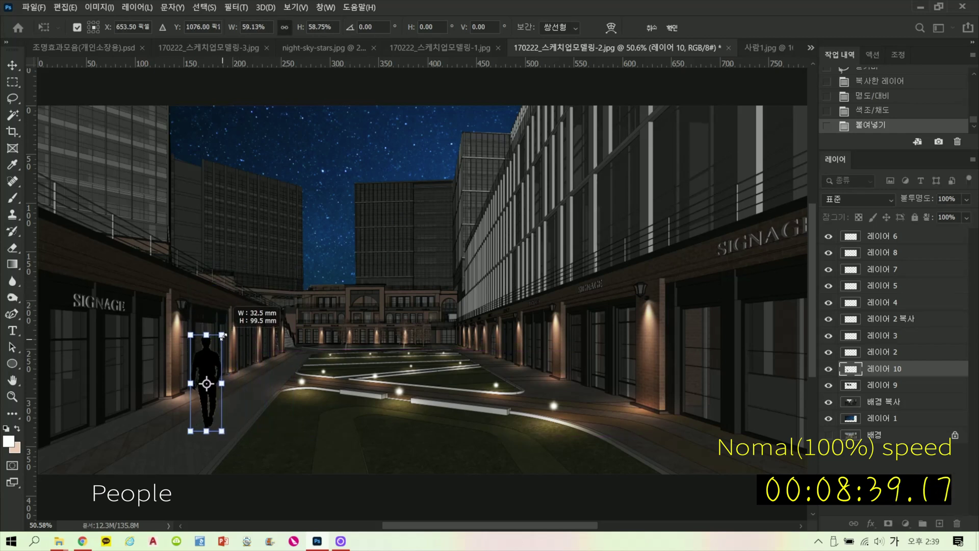
{"action": "key", "text": "Return"}
{"action": "key", "text": "w"}
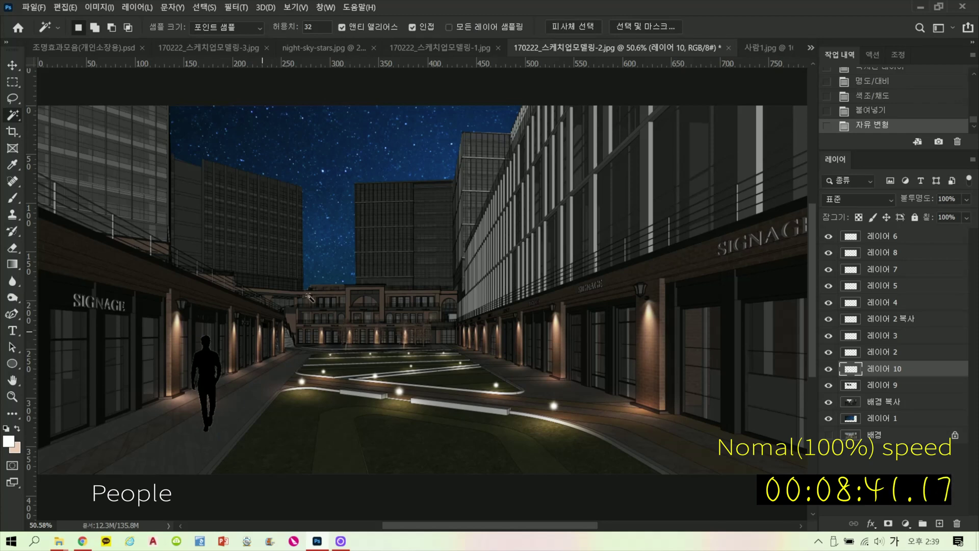
- Turn the man silhouette white by raising the Hue/Saturation (색조/채도) lightness, and shift it slightly down and right on the walkway
{"action": "key", "text": "ctrl+u"}
{"action": "left_click_drag", "start_coordinate": [625, 360], "coordinate": [688, 366]}
{"action": "left_click", "coordinate": [791, 232]}
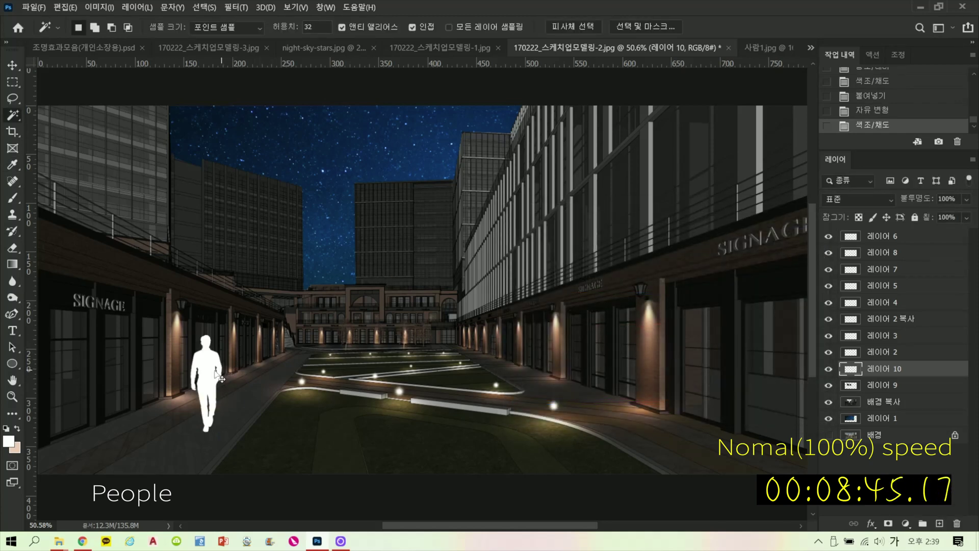
{"action": "left_click_drag", "start_coordinate": [219, 378], "coordinate": [231, 386]}
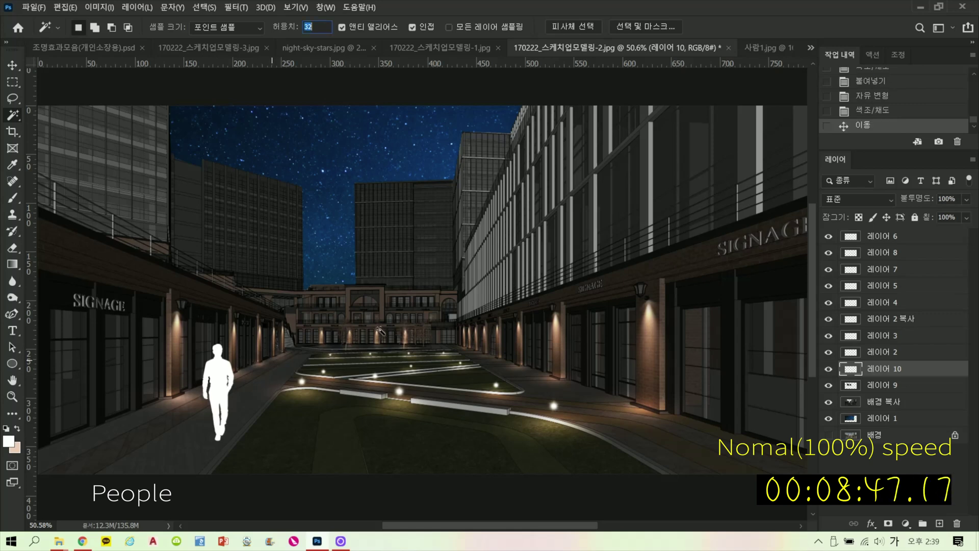
- Switch to File Explorer and open the family silhouette 사람2.jpg from the 첨부자료 folder as a separate Photoshop document
{"action": "key", "text": "alt+Tab"}
{"action": "left_click", "coordinate": [668, 270]}
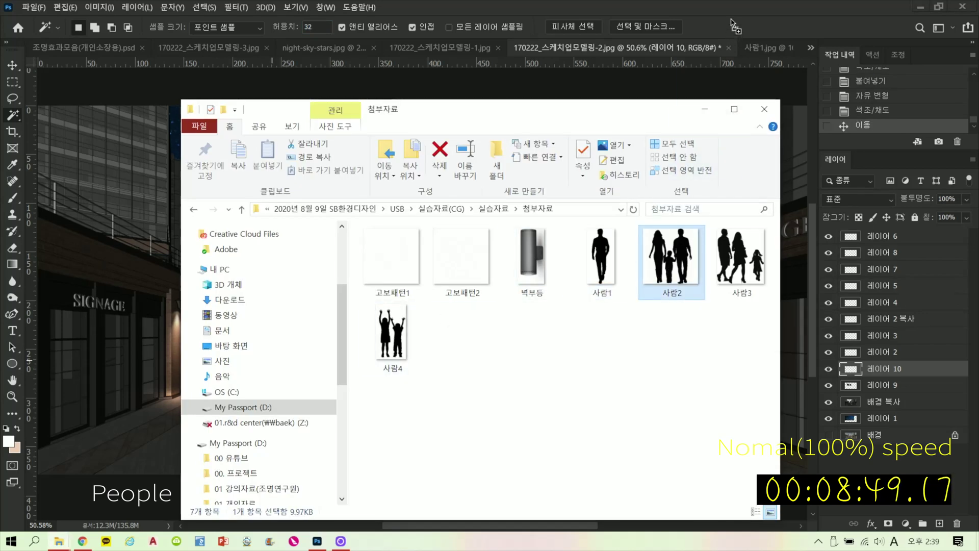
{"action": "left_click_drag", "start_coordinate": [733, 24], "coordinate": [733, 25]}
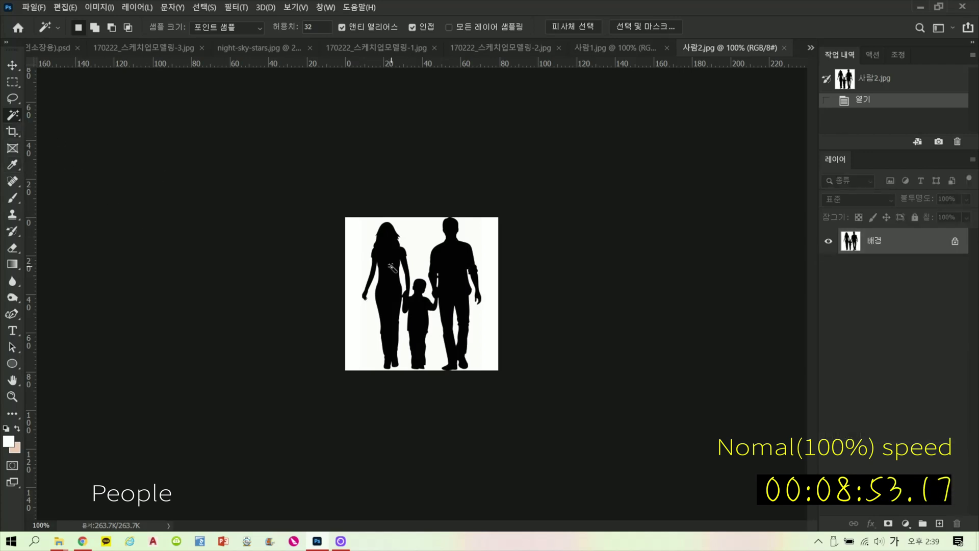
- Select the family silhouette with the Magic Wand, copy it, and paste it into 170222_스케치업모델링-2.jpg as a new layer
{"action": "left_click", "coordinate": [391, 267]}
{"action": "scroll", "coordinate": [392, 267], "scroll_direction": "up", "scroll_amount": 3}
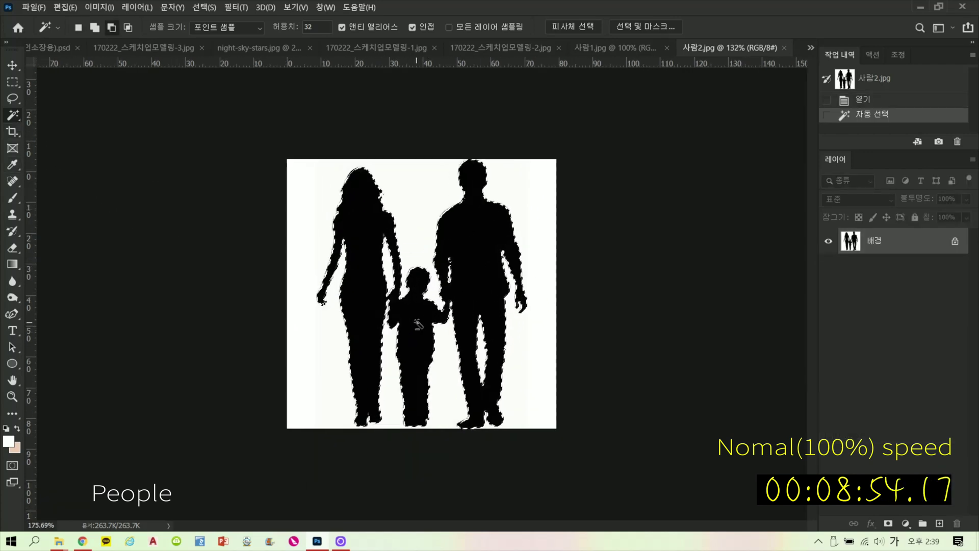
{"action": "left_click", "coordinate": [514, 48]}
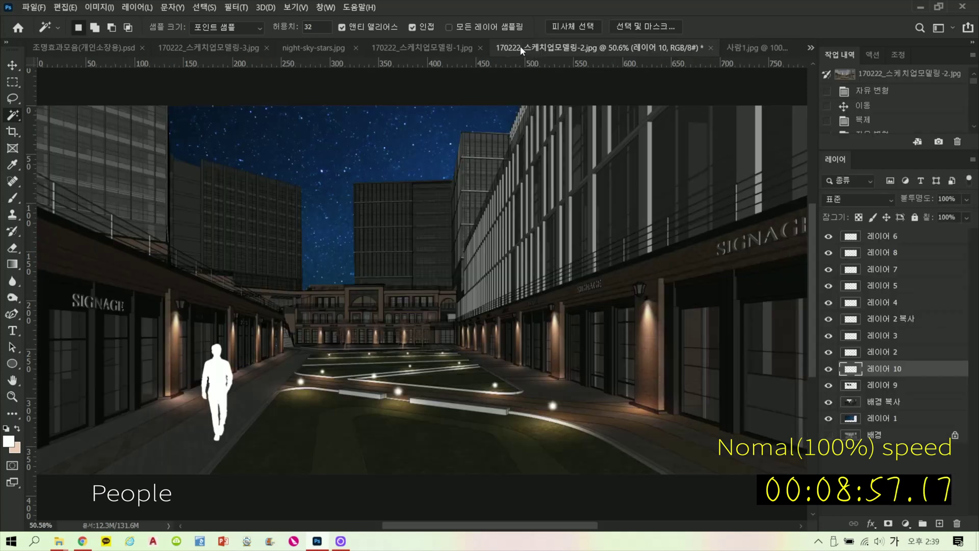
{"action": "key", "text": "ctrl+v"}
- Free-transform the family silhouette and place it on the right walkway beside the lit brick column
{"action": "key", "text": "ctrl+t"}
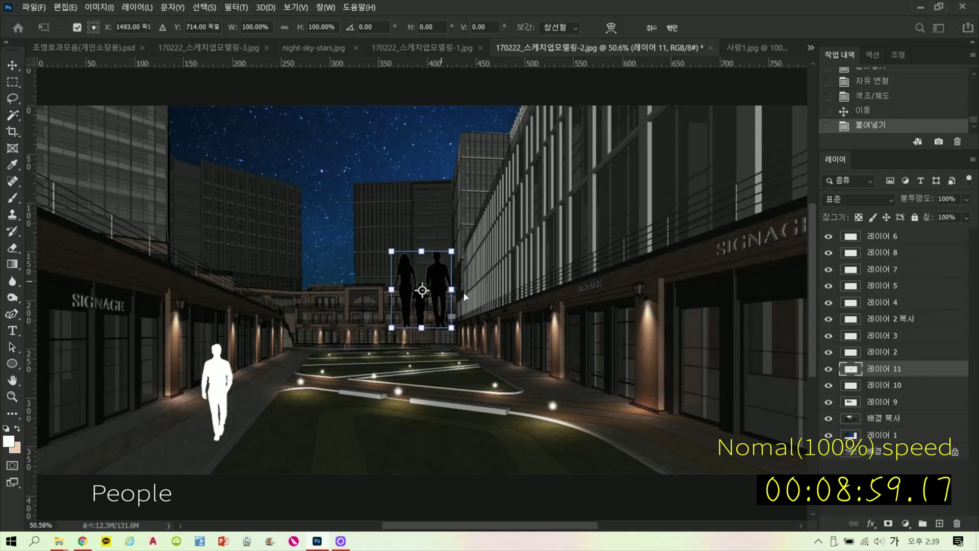
{"action": "left_click_drag", "start_coordinate": [449, 263], "coordinate": [631, 322]}
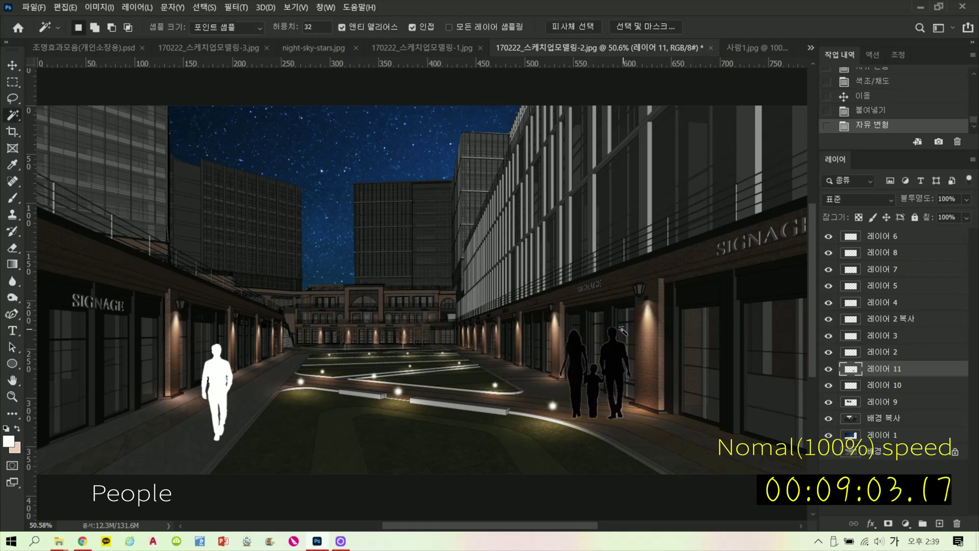
{"action": "key", "text": "Return"}
{"action": "key", "text": "w"}
- Turn the family silhouette white by raising the lightness in Hue/Saturation (색조/채도)
{"action": "key", "text": "ctrl+u"}
{"action": "left_click_drag", "start_coordinate": [624, 360], "coordinate": [689, 360]}
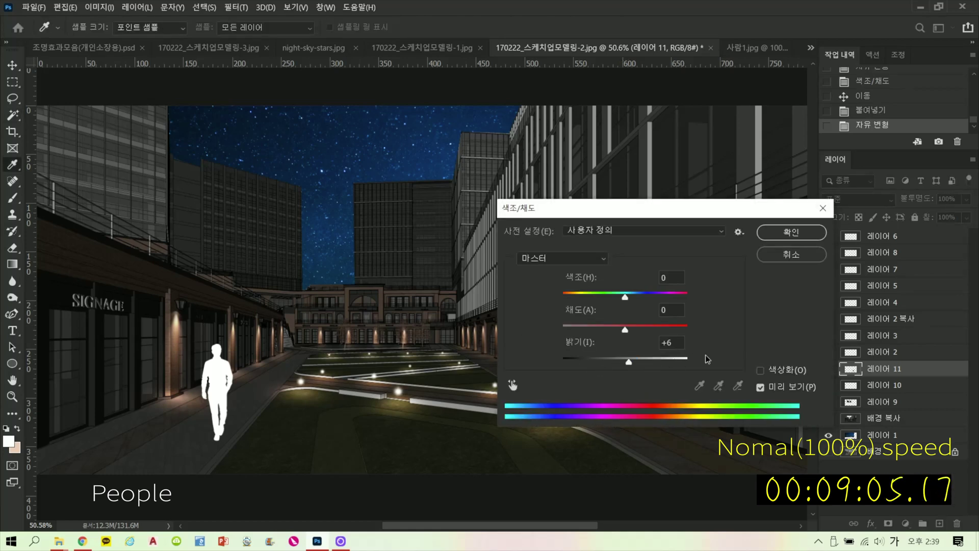
{"action": "left_click", "coordinate": [789, 233]}
- Switch to File Explorer and open the cheering children silhouette 사람4.jpg from the 첨부자료 folder as a separate Photoshop document
{"action": "key", "text": "alt+Tab"}
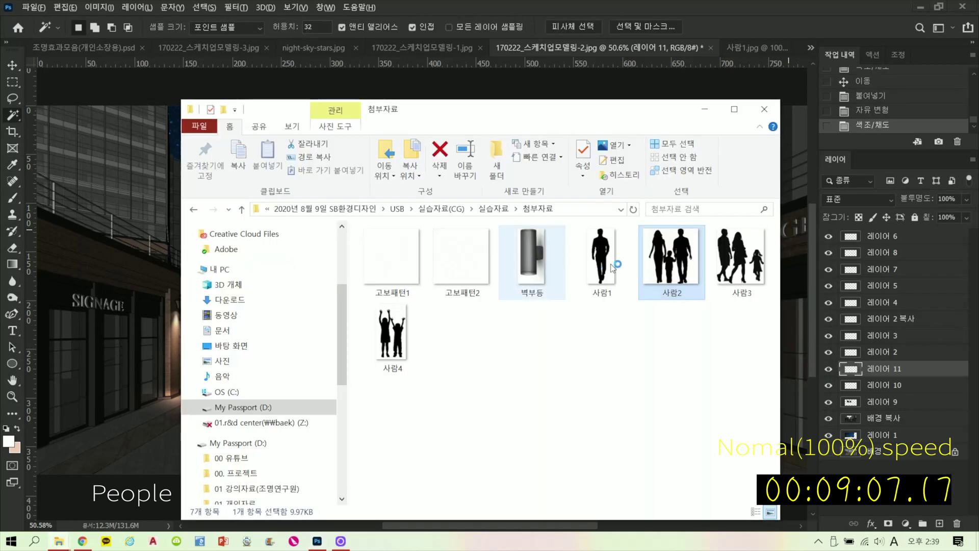
{"action": "left_click", "coordinate": [397, 338]}
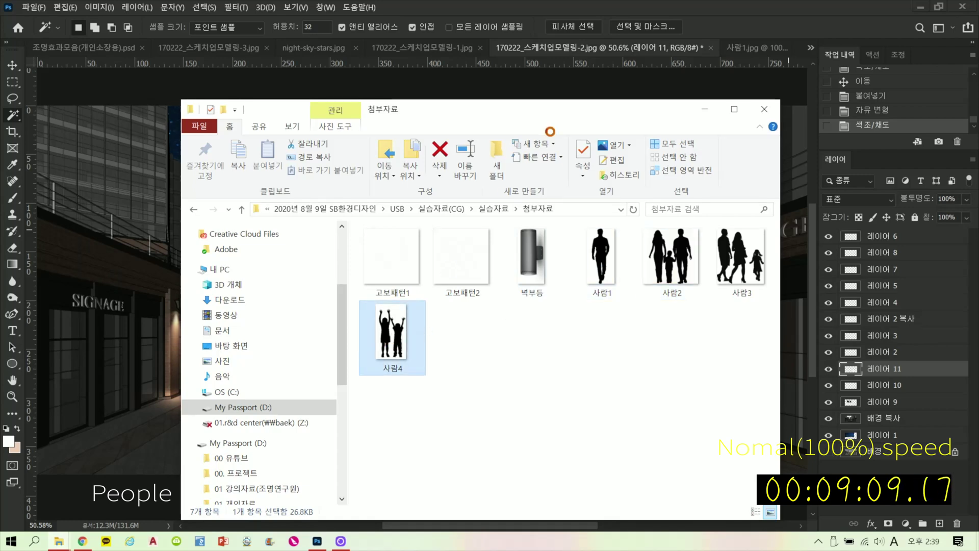
{"action": "key", "text": "Return"}
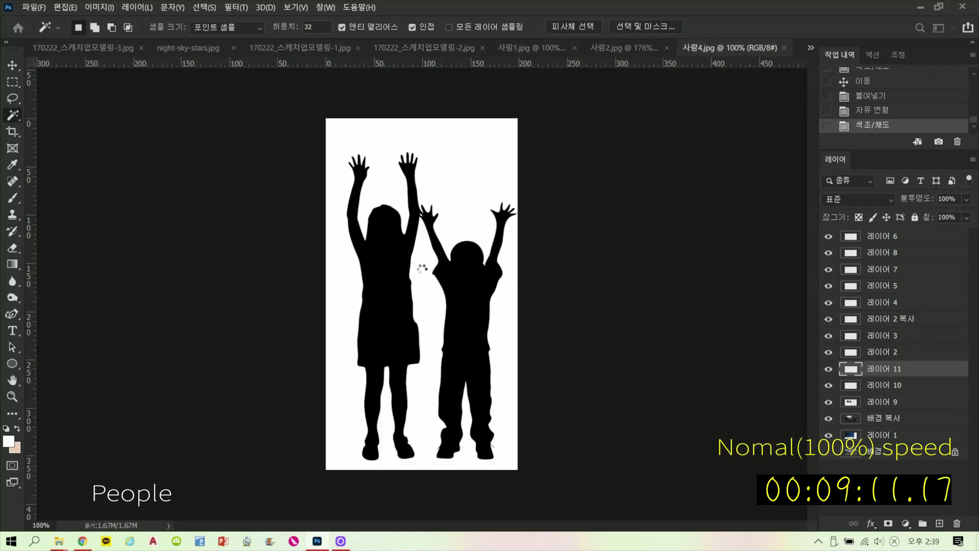
- Select both children with the Magic Wand, copy them, and paste them into 170222_스케치업모델링-2.jpg as a new layer
{"action": "left_click", "coordinate": [458, 292]}
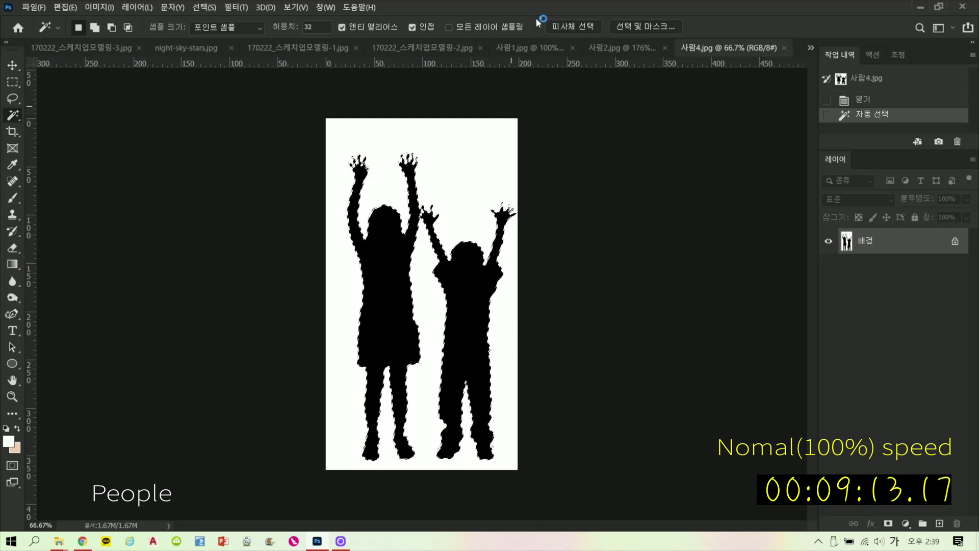
{"action": "key", "text": "ctrl+w"}
{"action": "left_click", "coordinate": [451, 51]}
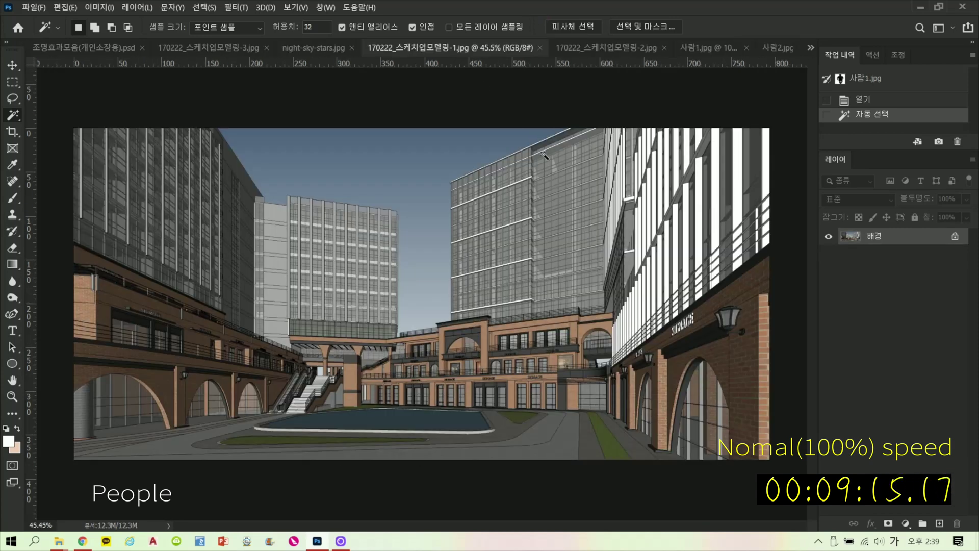
{"action": "left_click", "coordinate": [605, 51]}
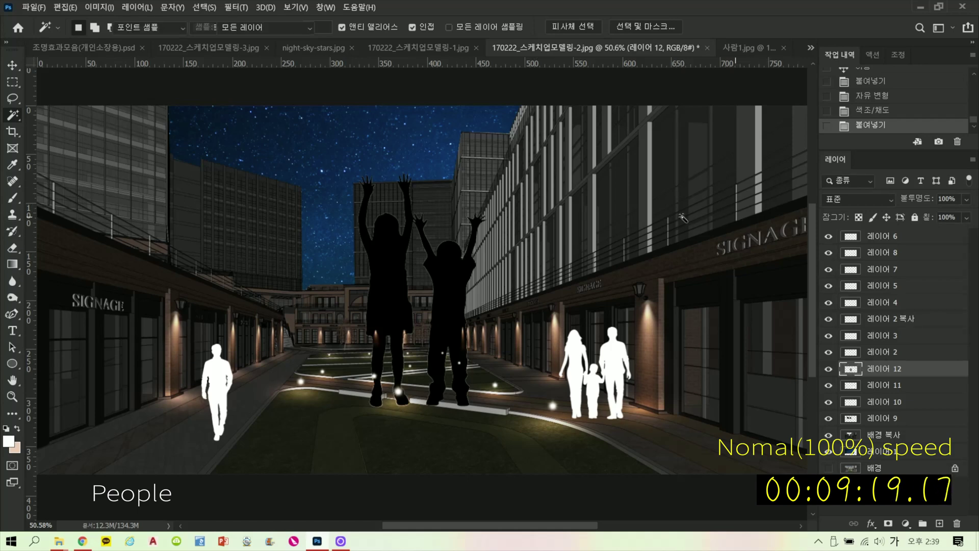
- Whiten the children with Hue/Saturation lightness +100, then scale them to about 21% and place them farther back on the left walkway
{"action": "key", "text": "ctrl+u"}
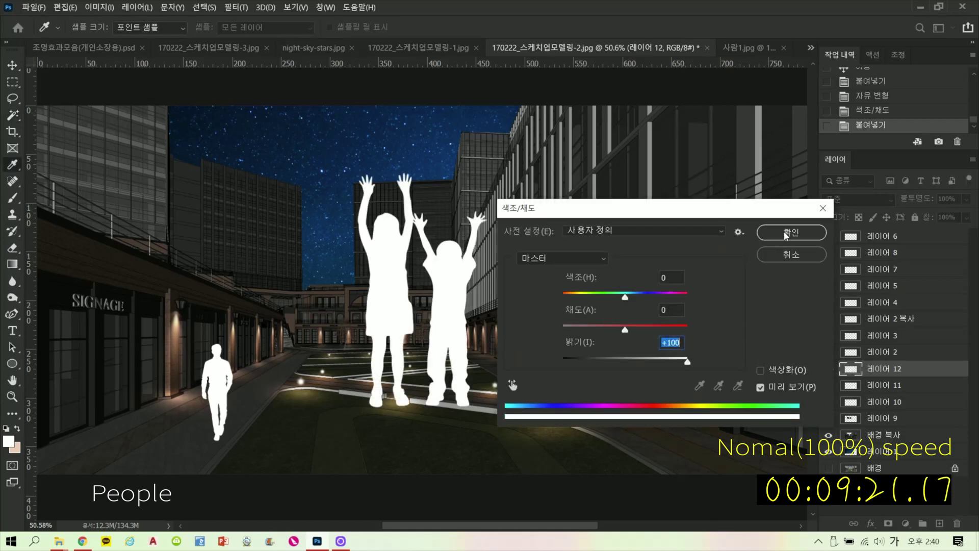
{"action": "key", "text": "Return"}
{"action": "key", "text": "ctrl+t"}
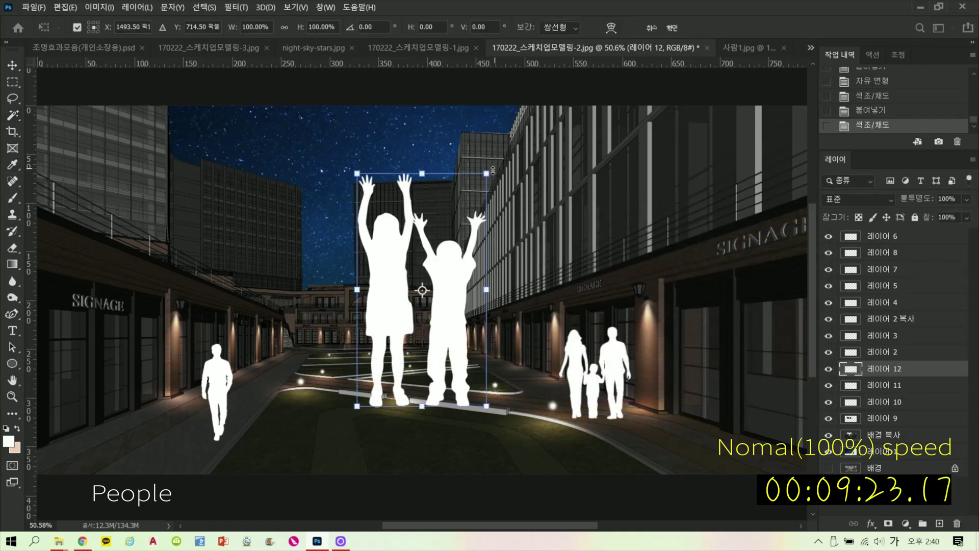
{"action": "left_click_drag", "start_coordinate": [458, 227], "coordinate": [240, 348]}
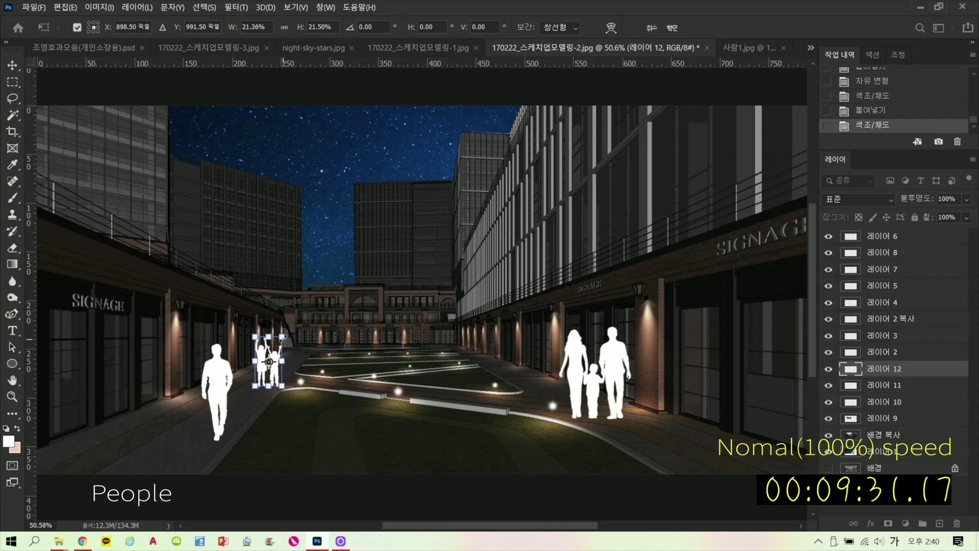
{"action": "key", "text": "Return"}
{"action": "key", "text": "w"}
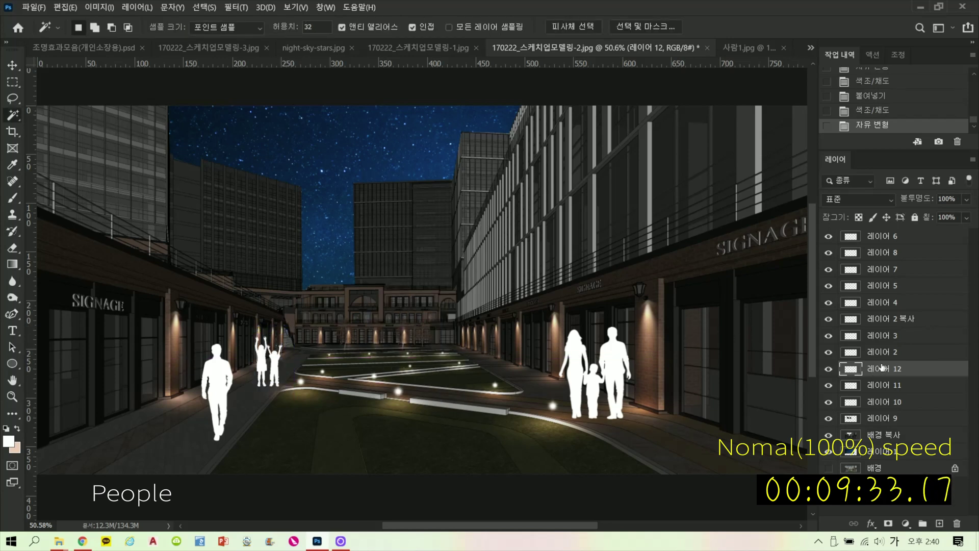
- Move the three people layers 레이어 10, 11 and 12 to the top of the layer stack and merge them into one
{"action": "left_click", "coordinate": [885, 401], "text": "shift"}
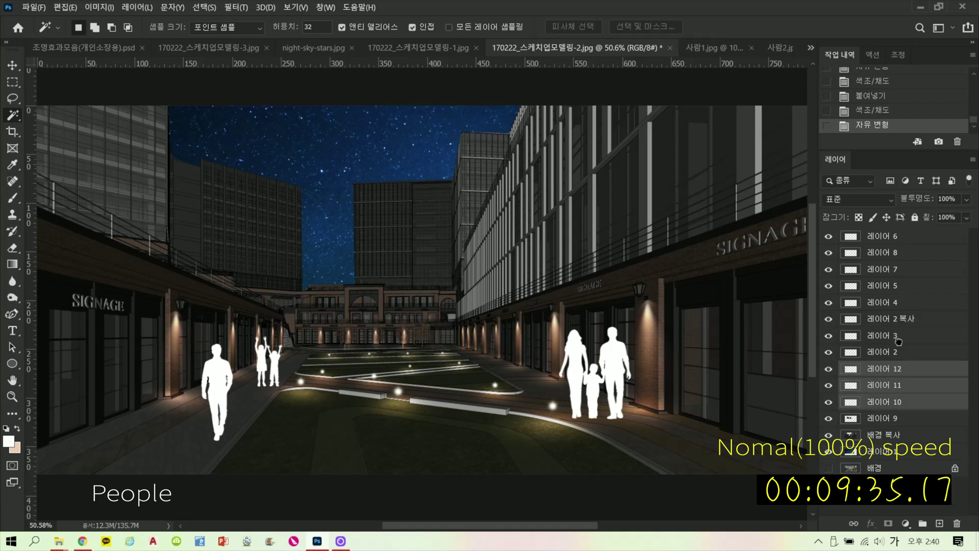
{"action": "left_click_drag", "start_coordinate": [895, 368], "coordinate": [870, 230]}
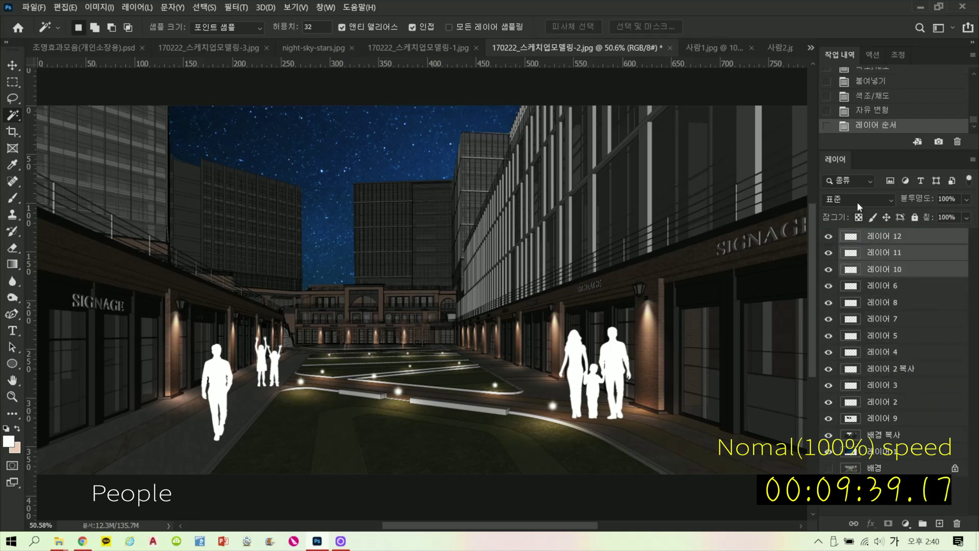
{"action": "key", "text": "ctrl+e"}
- Try the Darken (어둡게 하기) blend mode on the merged people layer, and set it back to Normal (표준)
{"action": "left_click", "coordinate": [867, 200]}
{"action": "left_click", "coordinate": [869, 202]}
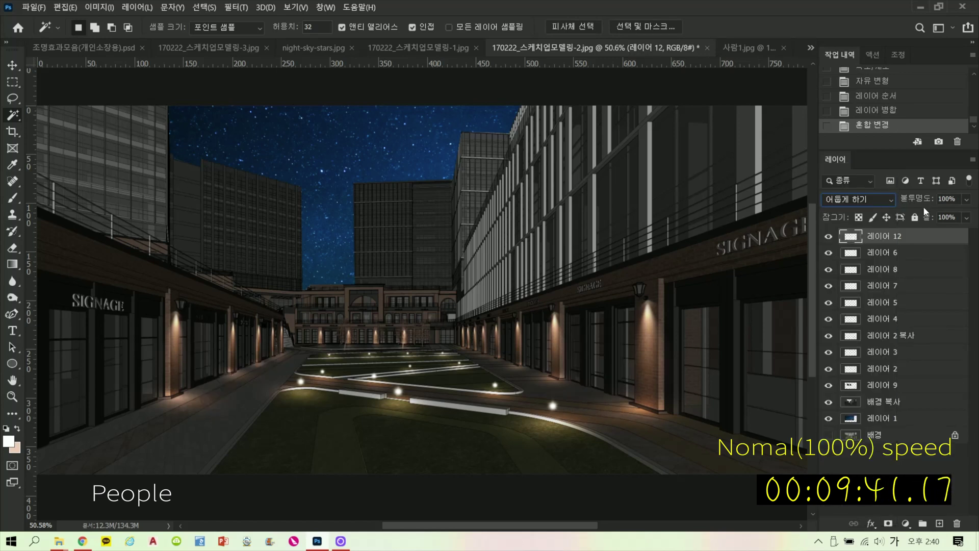
{"action": "left_click", "coordinate": [868, 200]}
{"action": "left_click", "coordinate": [846, 168]}
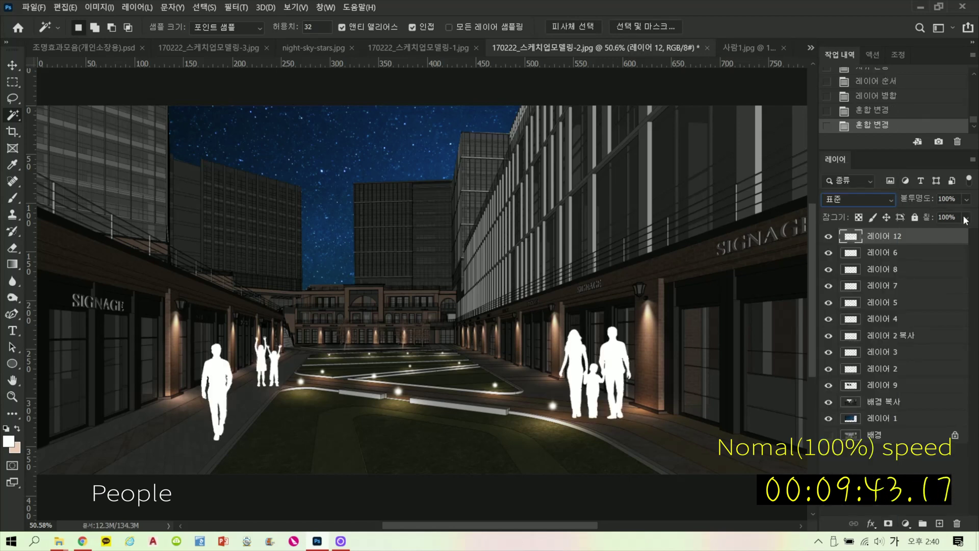
- Lower the Fill (칠) of the merged people layer to 32% to make the silhouettes translucent
{"action": "left_click", "coordinate": [966, 199]}
{"action": "left_click_drag", "start_coordinate": [961, 233], "coordinate": [930, 235]}
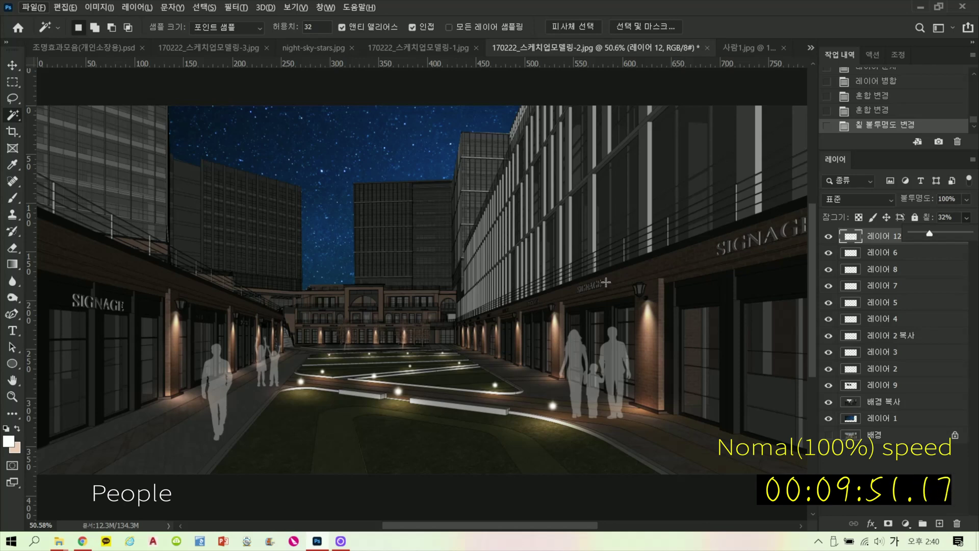
{"action": "left_click", "coordinate": [693, 261]}
- Clear the selection, hide the side panels, and view the whole night scene with the people
{"action": "key", "text": "Tab"}
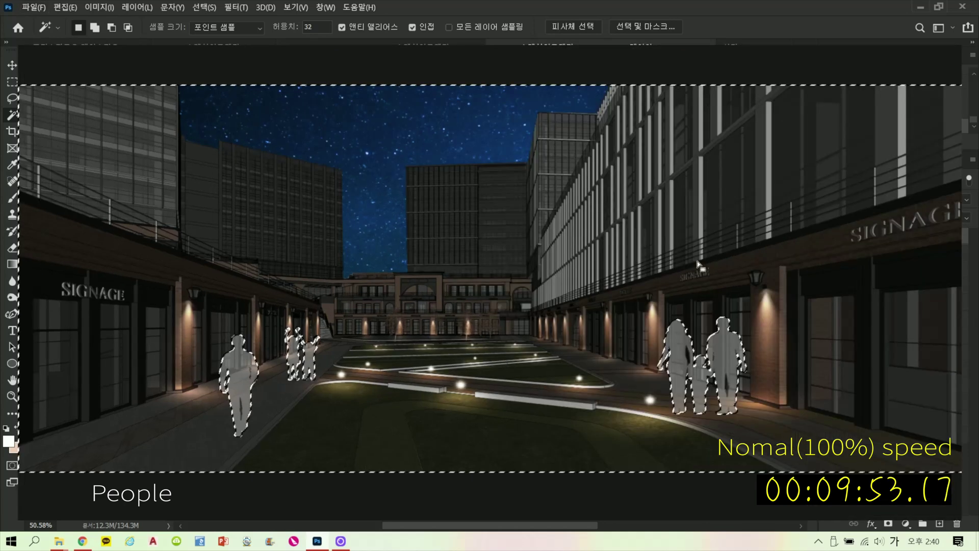
{"action": "key", "text": "ctrl+d"}
{"action": "key", "text": "ctrl+0"}
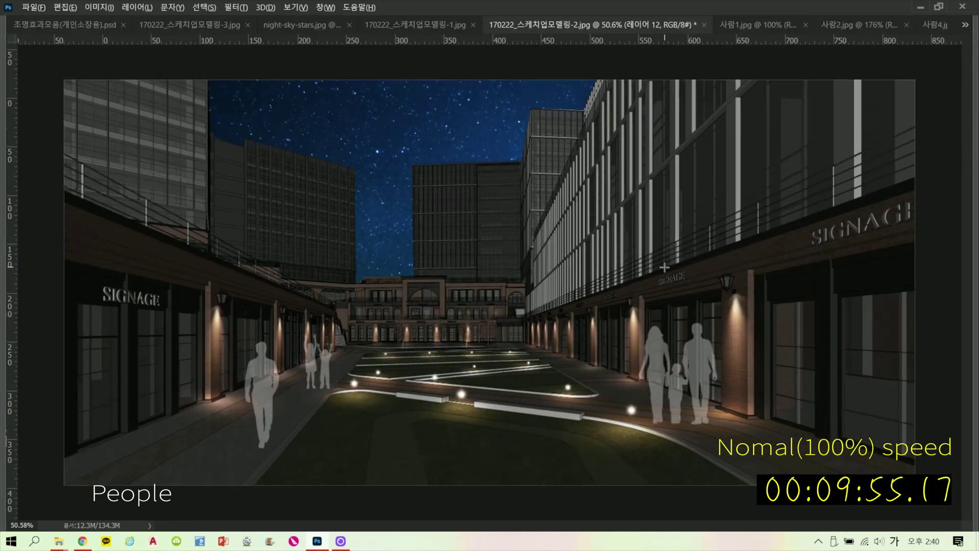